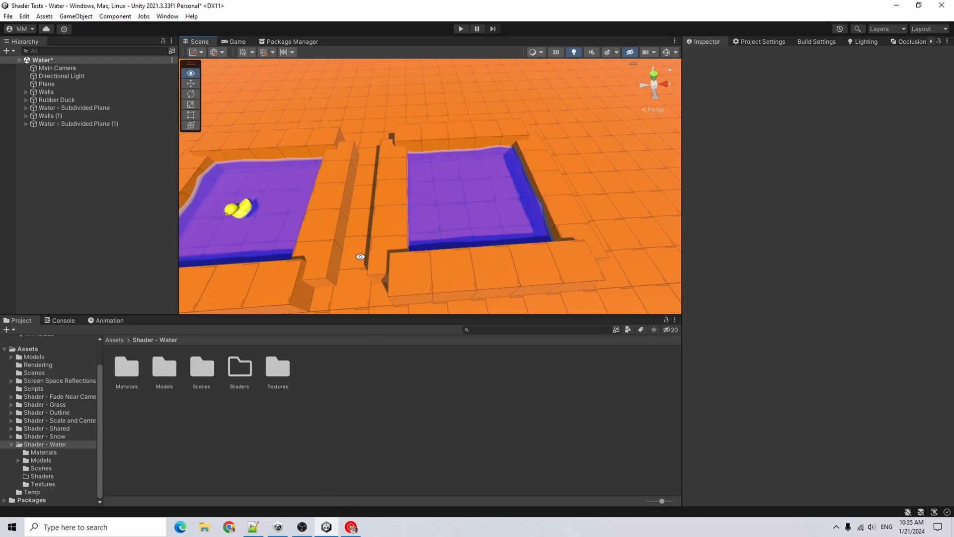
# Create a URP Lit Shader Graph named Water Shader Graph in the Shader - Water/Shaders folder
pyautogui.moveTo(358, 258); pyautogui.dragTo(362, 222, button='middle')
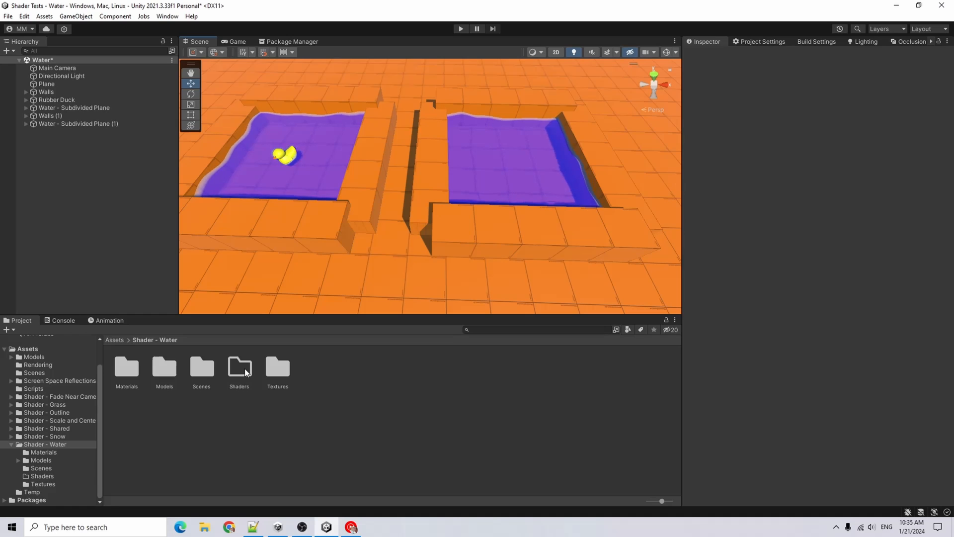
pyautogui.doubleClick(249, 372)
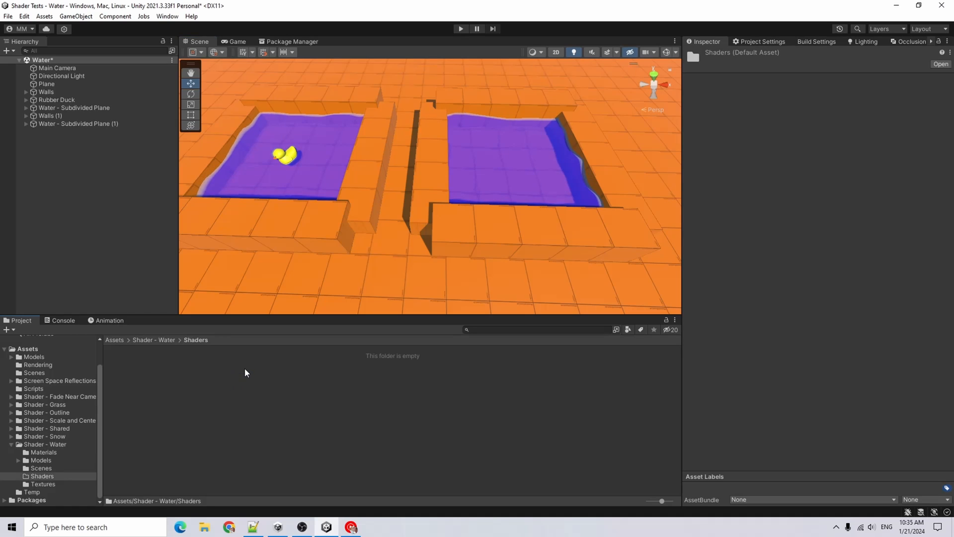
pyautogui.rightClick(217, 365)
pyautogui.moveTo(269, 109)
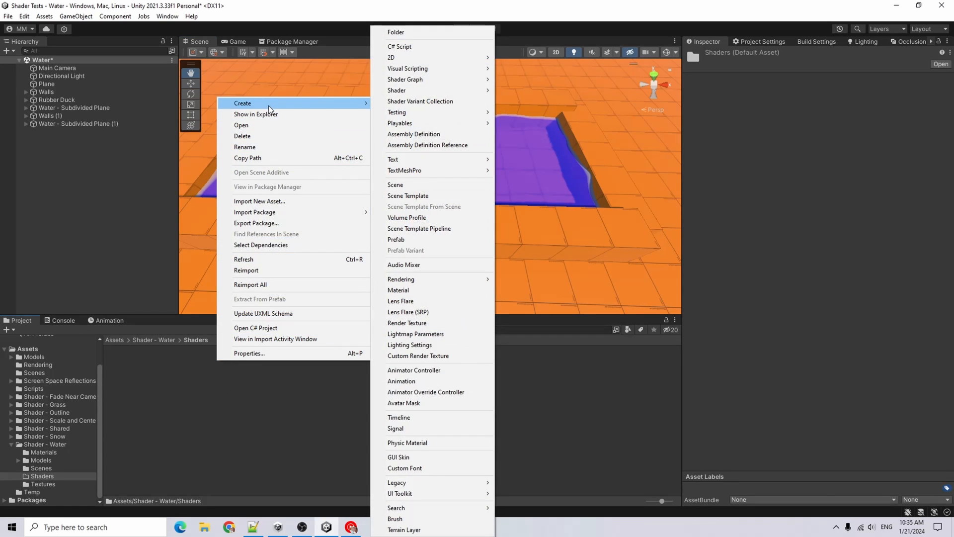
pyautogui.moveTo(450, 70)
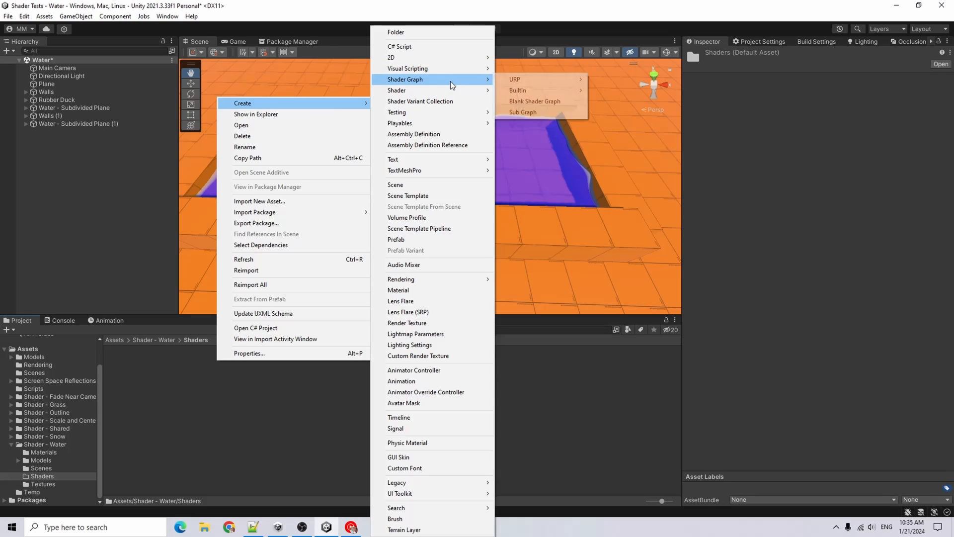
pyautogui.moveTo(533, 87)
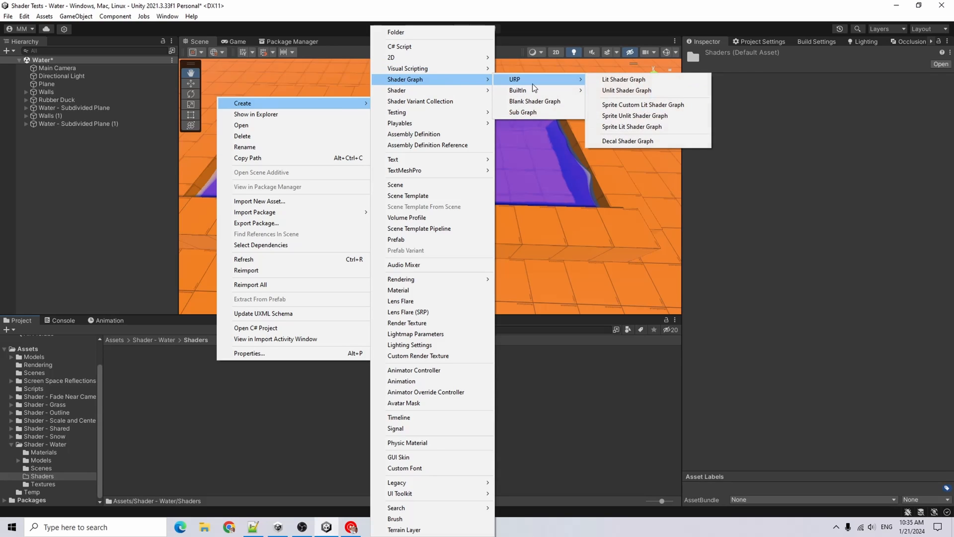
pyautogui.click(632, 81)
pyautogui.write('W')
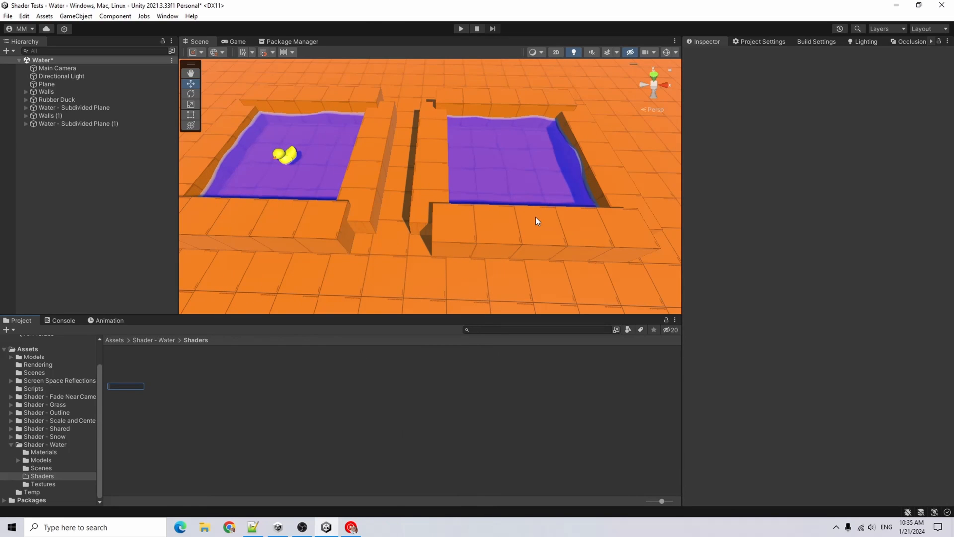
pyautogui.write('ater Shader G')
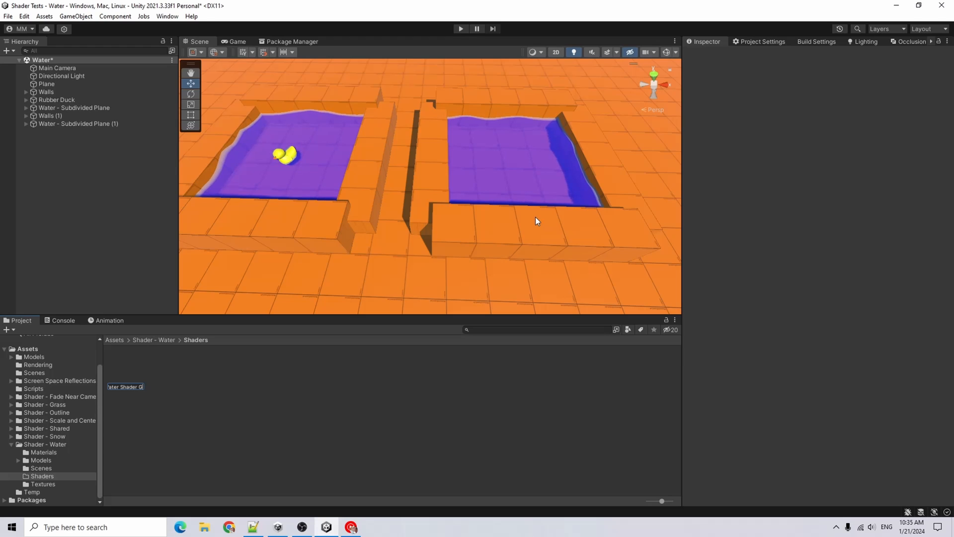
pyautogui.write('raph')
pyautogui.press('Return')
# Create a material from the shader graph and name it Water
pyautogui.rightClick(126, 378)
pyautogui.moveTo(227, 112)
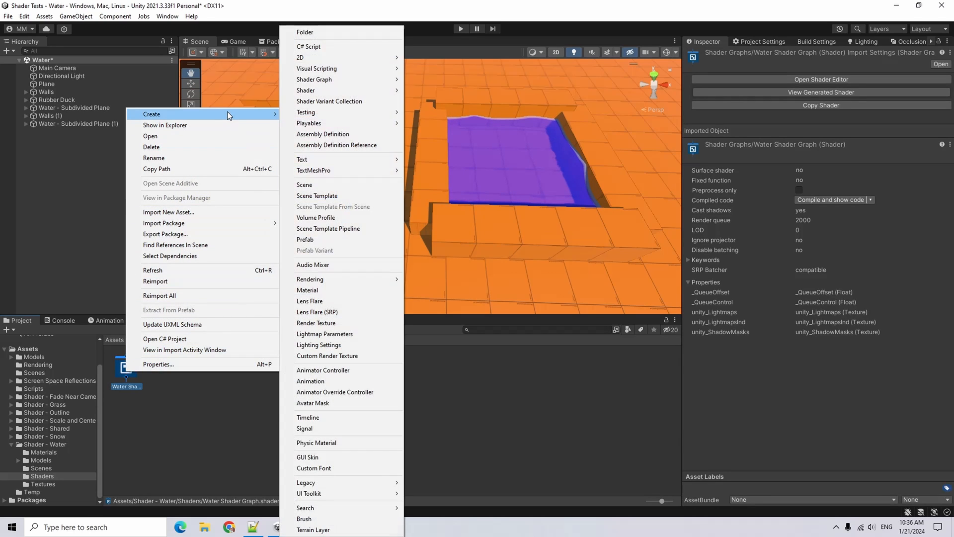
pyautogui.click(348, 291)
pyautogui.write('Water')
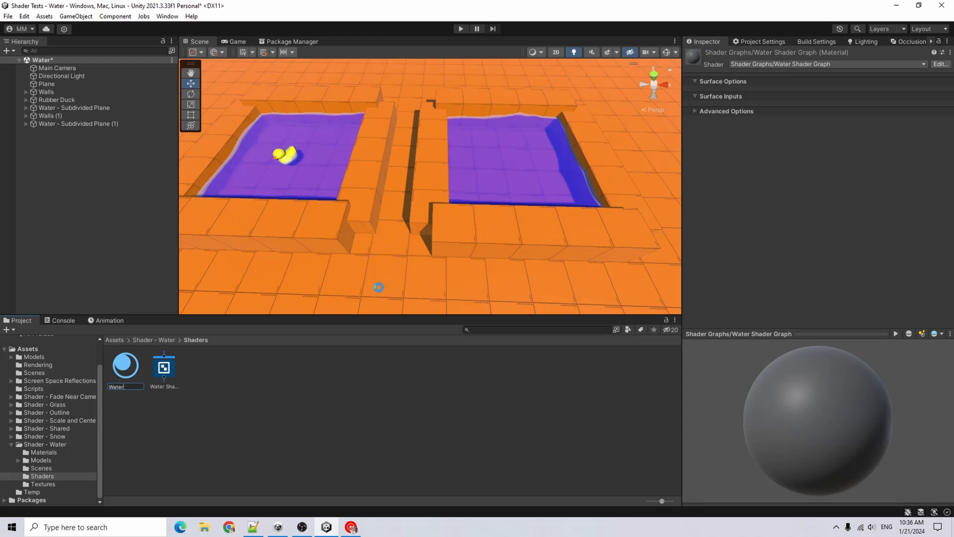
pyautogui.press('Return')
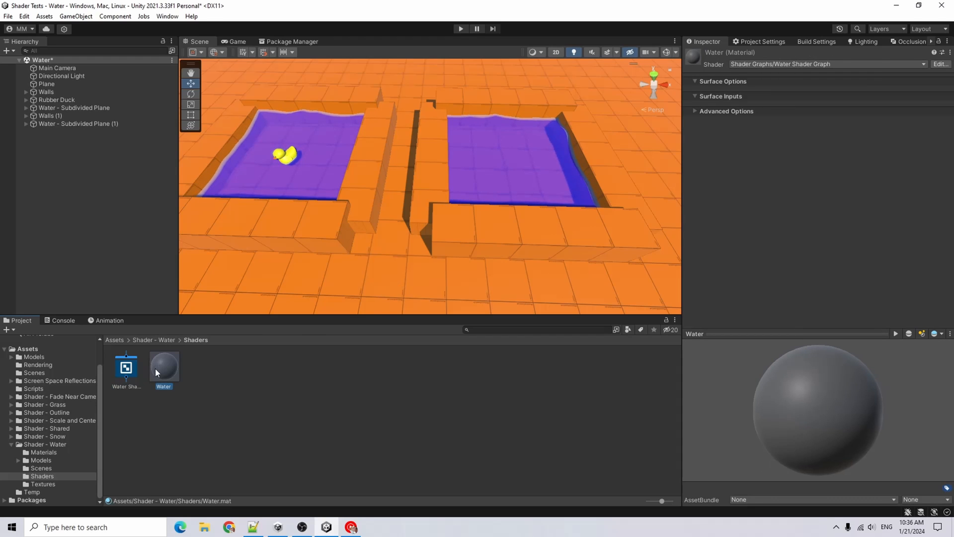
# Apply the Water material to the right-hand water plane in the scene
pyautogui.moveTo(155, 369); pyautogui.dragTo(545, 173)
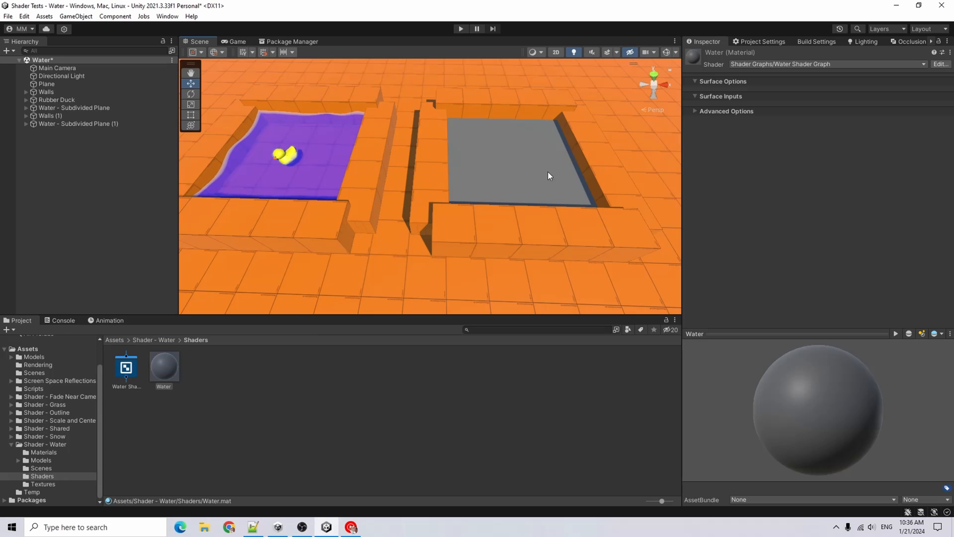
pyautogui.moveTo(548, 171); pyautogui.dragTo(539, 190, button='middle')
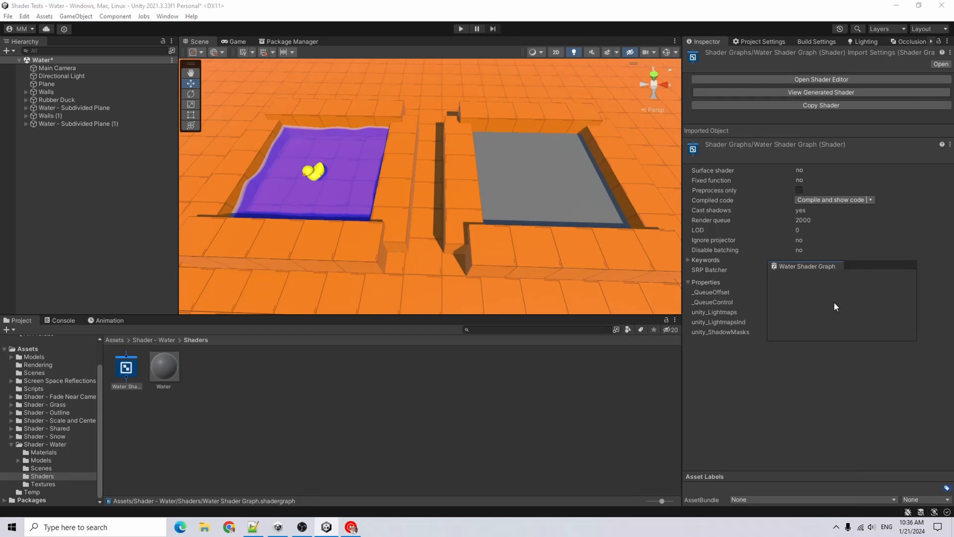
# Open the Water Shader Graph in the graph editor and maximize its window
pyautogui.moveTo(834, 306); pyautogui.dragTo(362, 38)
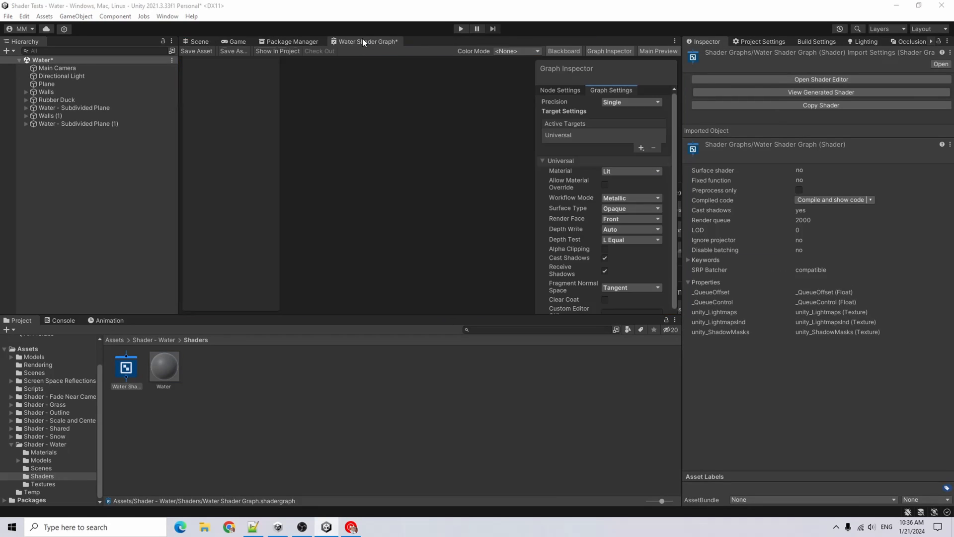
pyautogui.doubleClick(380, 42)
pyautogui.moveTo(354, 170); pyautogui.dragTo(435, 122, button='middle')
pyautogui.moveTo(6, 205); pyautogui.dragTo(65, 72)
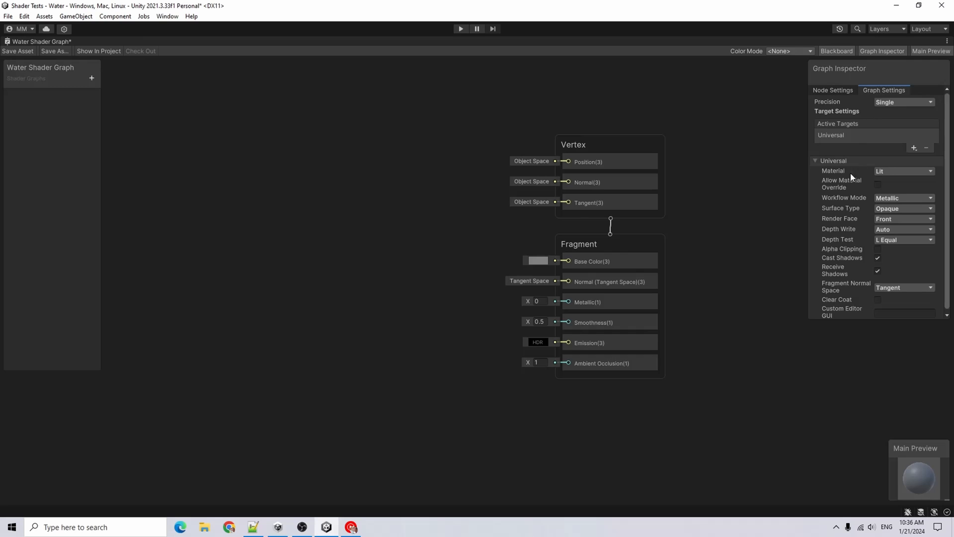
# Set the graph's Surface Type to Transparent
pyautogui.scroll(-1, 850, 199)
pyautogui.click(907, 207)
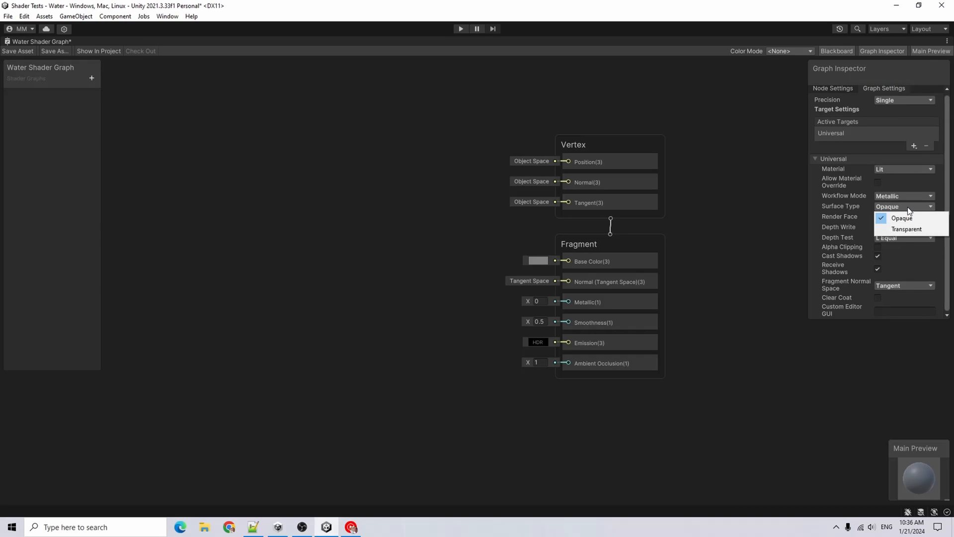
pyautogui.click(925, 230)
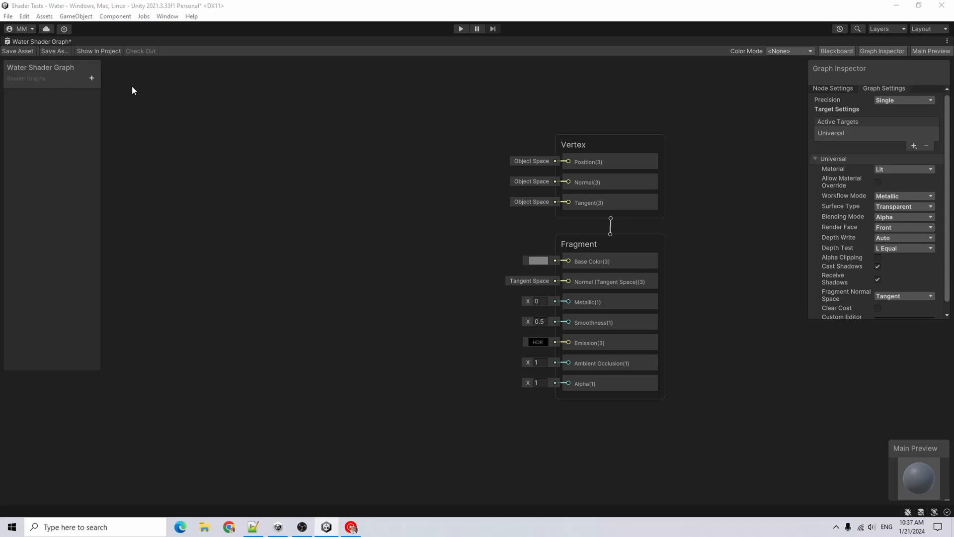
# Add two Color properties to the blackboard named Water Color and Foam Color
pyautogui.click(97, 82)
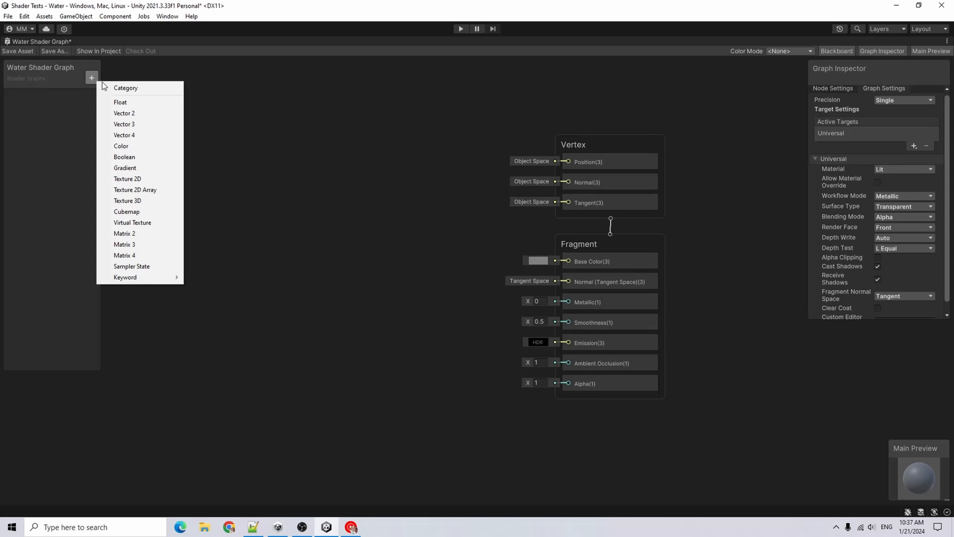
pyautogui.click(162, 146)
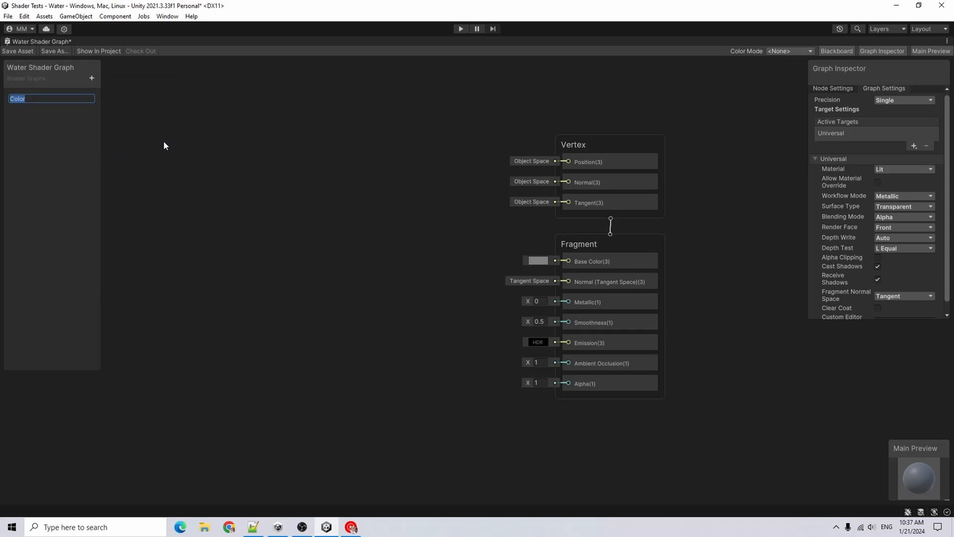
pyautogui.press('Home')
pyautogui.write('Water')
pyautogui.click(91, 78)
pyautogui.click(138, 142)
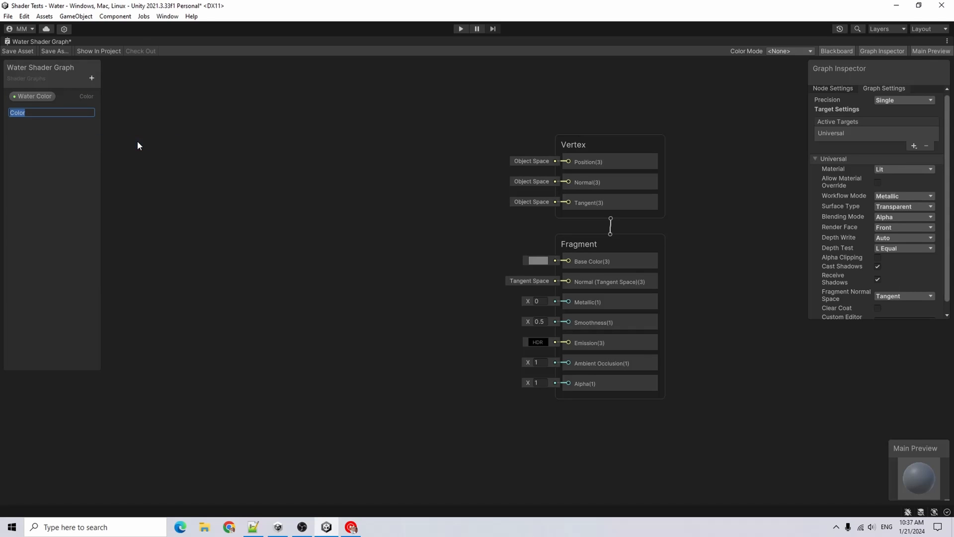
pyautogui.press('Home')
pyautogui.write('Foam')
pyautogui.press('Return')
# Add two Texture2D properties named Noise Texture and Noise Texture 2
pyautogui.click(91, 78)
pyautogui.click(158, 183)
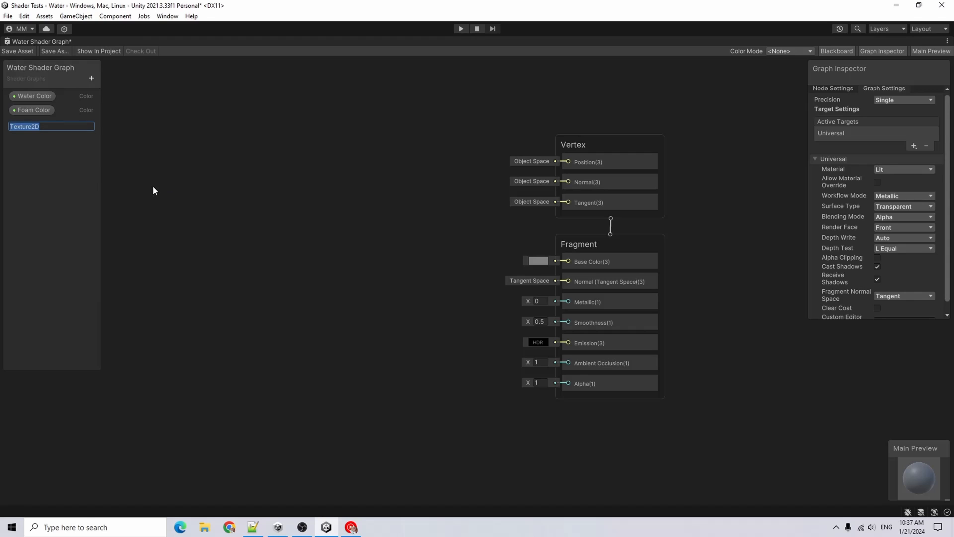
pyautogui.press('BackSpace')
pyautogui.write('Noise Texture')
pyautogui.press('Return')
pyautogui.click(91, 78)
pyautogui.click(155, 183)
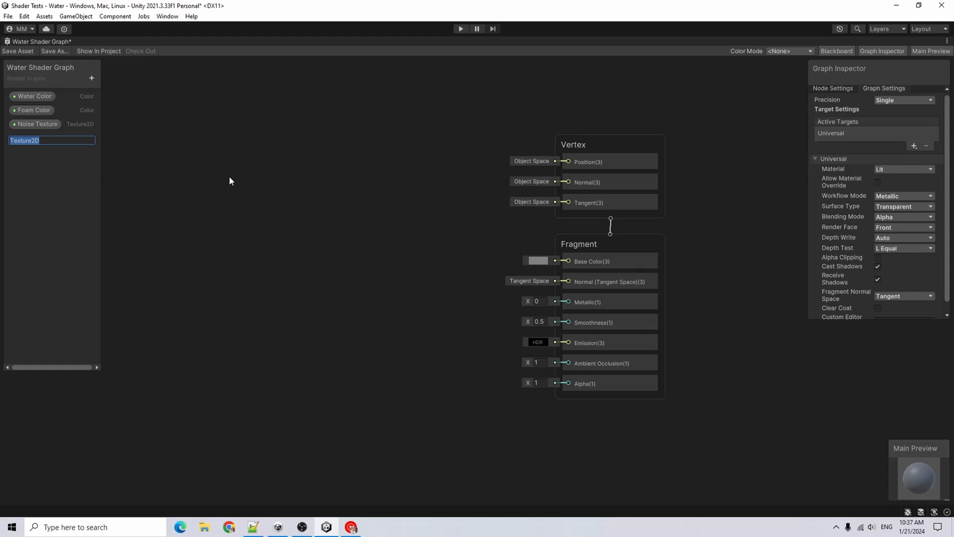
pyautogui.press('BackSpace')
pyautogui.write('Noise Texture 2')
pyautogui.press('Return')
# Add Float properties named Wave Speed and Transparency
pyautogui.click(91, 78)
pyautogui.click(129, 97)
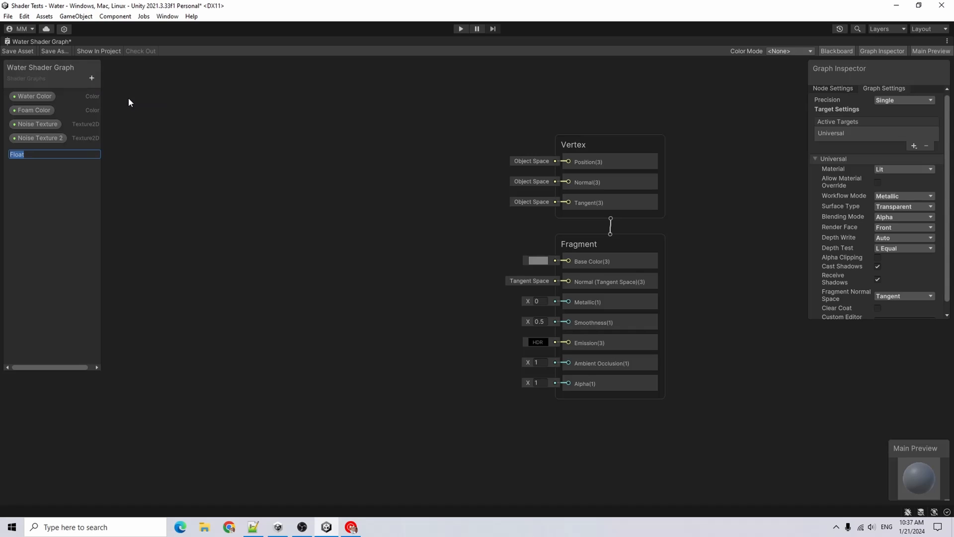
pyautogui.write('Wave Speed')
pyautogui.press('Return')
pyautogui.click(91, 79)
pyautogui.click(138, 101)
pyautogui.write('Transparency')
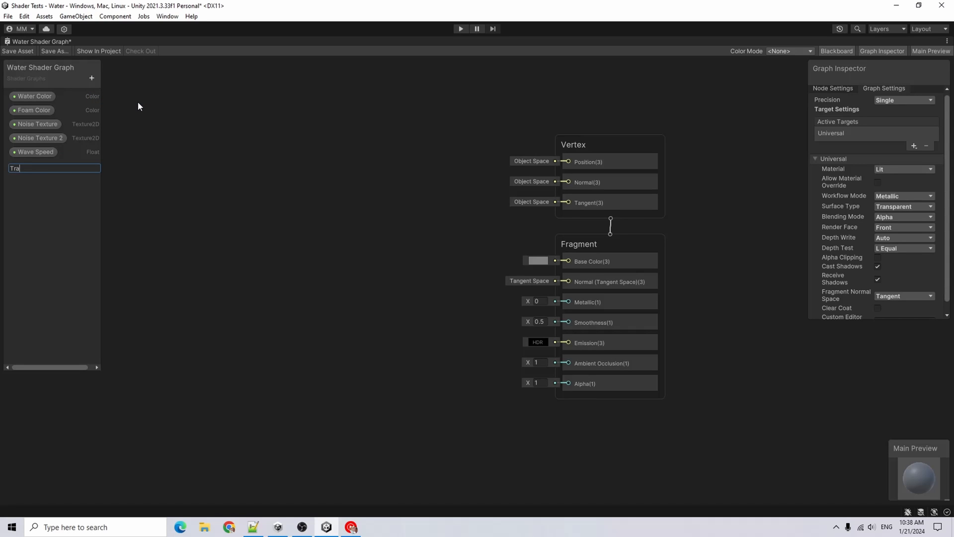
pyautogui.press('Return')
# Add Float properties named Noise Scale and Refraction
pyautogui.click(92, 78)
pyautogui.click(121, 100)
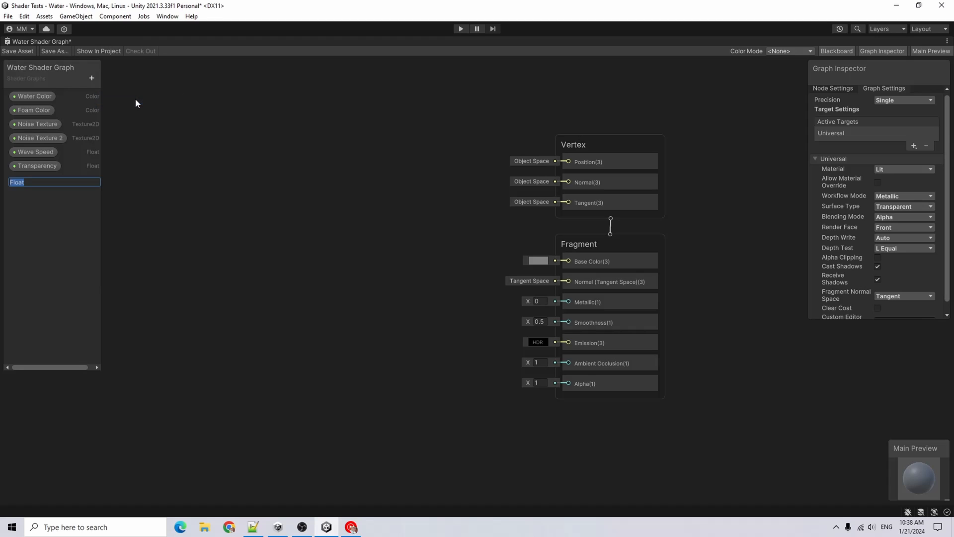
pyautogui.write('Noise Scale')
pyautogui.press('Return')
pyautogui.click(92, 78)
pyautogui.click(122, 101)
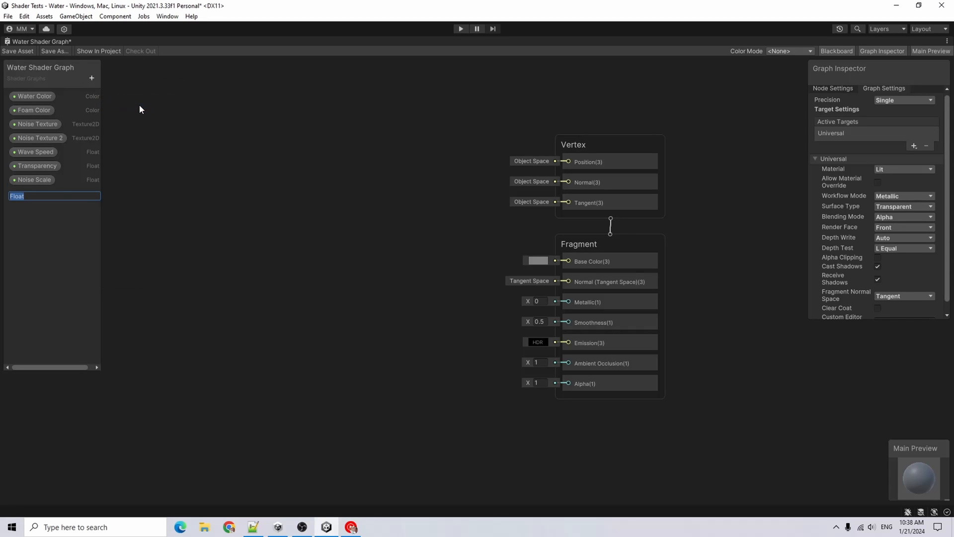
pyautogui.write('Refraction')
pyautogui.press('Return')
# Add Float properties named Smoothness and Metallic
pyautogui.click(91, 78)
pyautogui.click(133, 100)
pyautogui.write('Smoo')
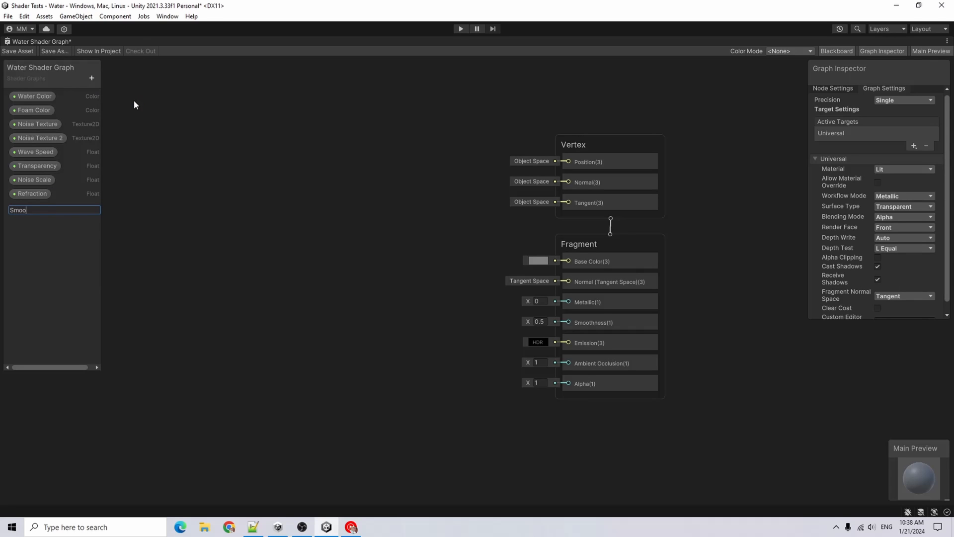
pyautogui.write('thness')
pyautogui.press('Return')
pyautogui.click(91, 78)
pyautogui.click(141, 104)
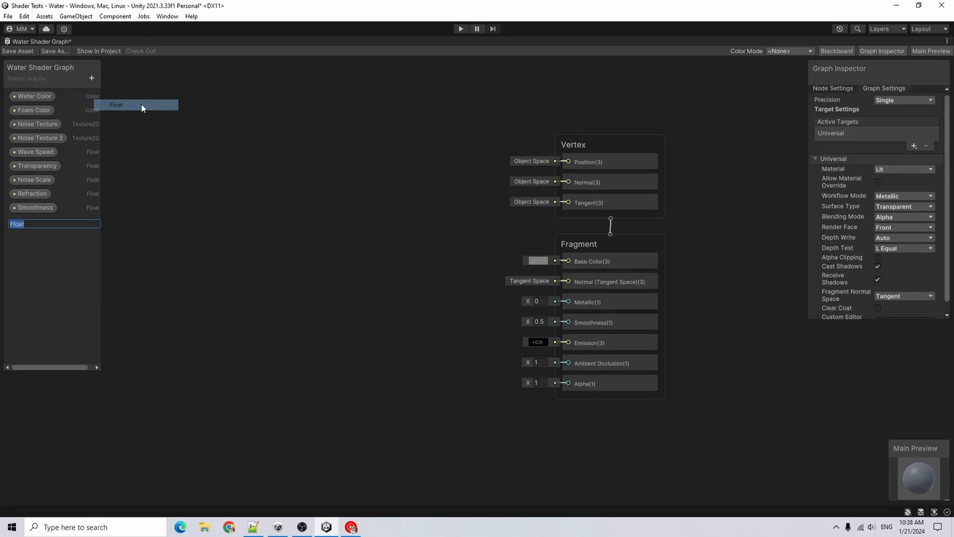
pyautogui.write('Metallic')
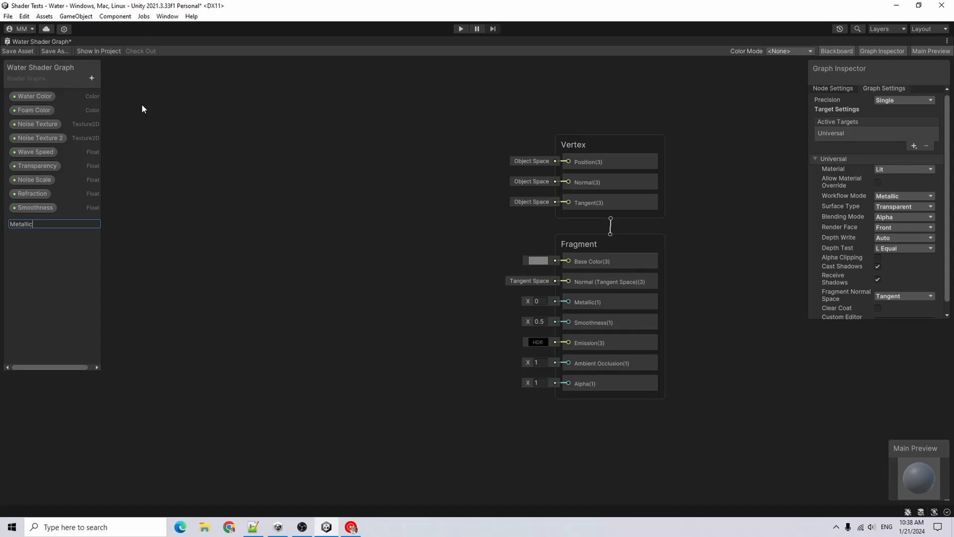
# Set the Water Color property's default to a bright blue, 0500FF
pyautogui.click(34, 95)
pyautogui.click(895, 142)
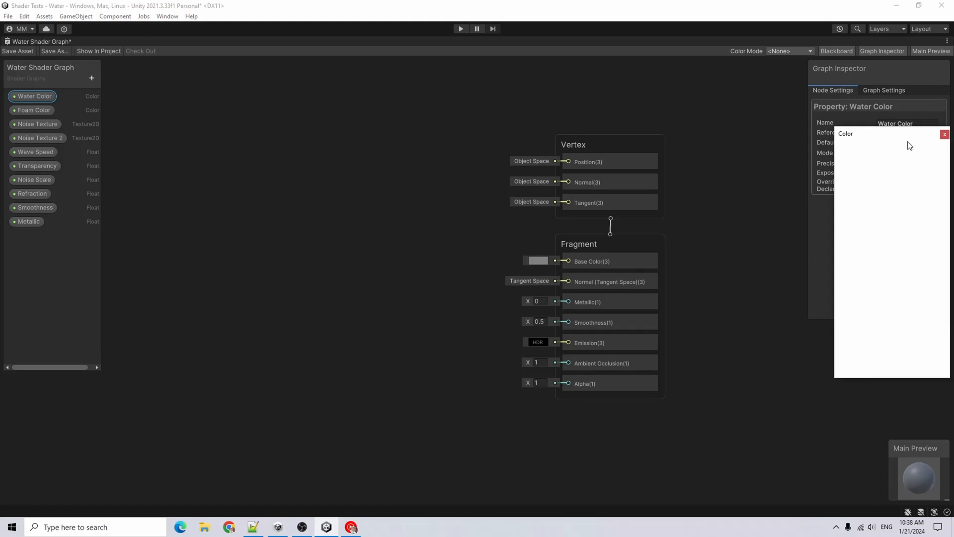
pyautogui.click(870, 263)
pyautogui.moveTo(892, 226); pyautogui.dragTo(937, 169)
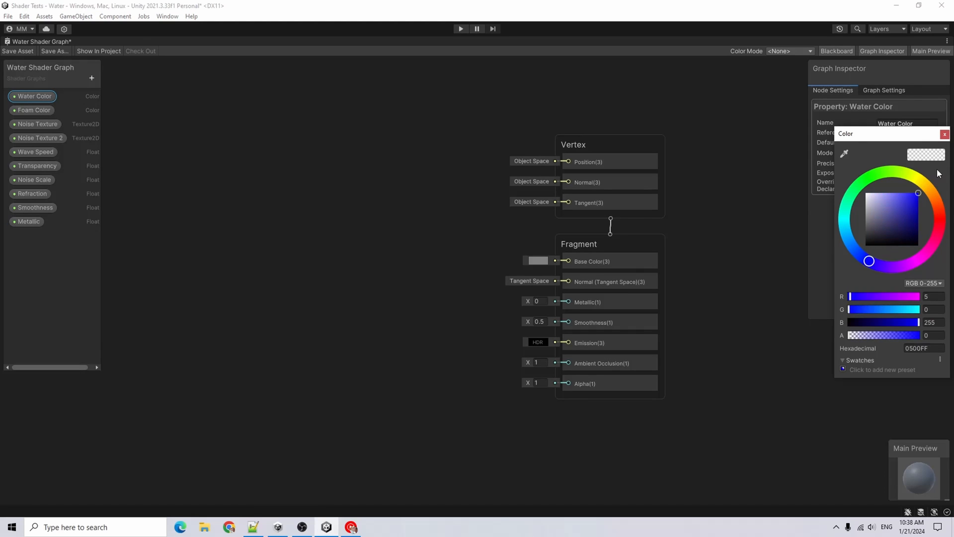
# Pick a pale default colour for the Foam Color property
pyautogui.click(34, 110)
pyautogui.click(890, 143)
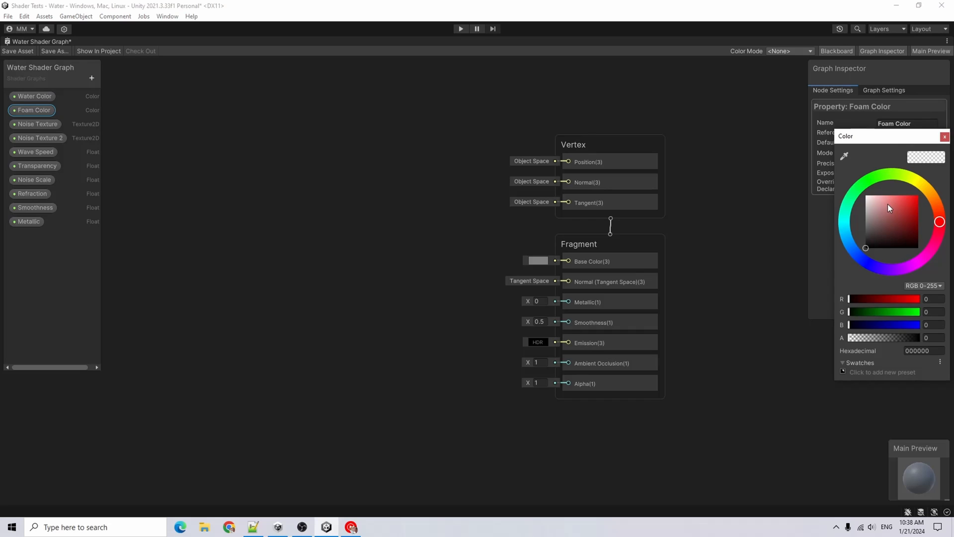
pyautogui.moveTo(888, 204); pyautogui.dragTo(856, 186)
# Set Wave Speed to Slider mode with a maximum of 0.01 and a default of 0.01
pyautogui.click(35, 151)
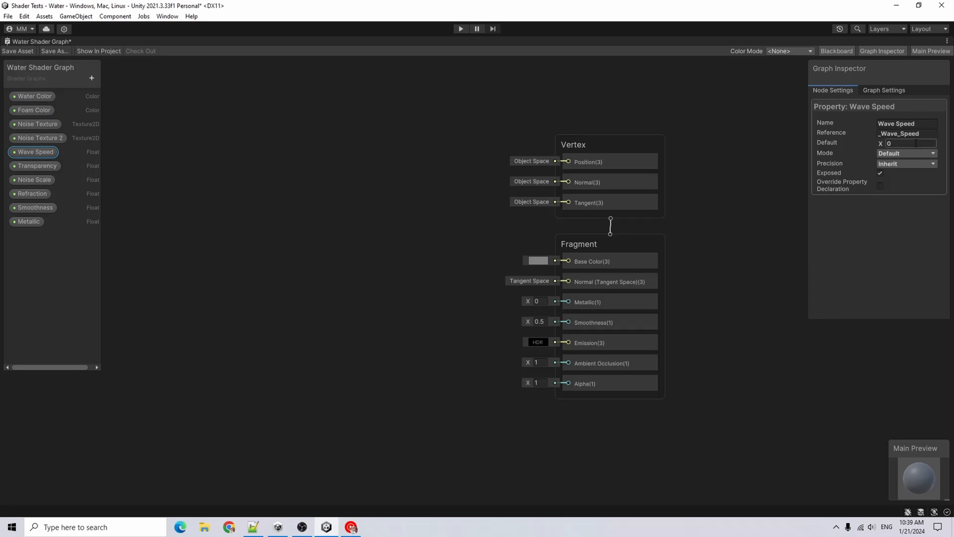
pyautogui.click(902, 154)
pyautogui.click(908, 177)
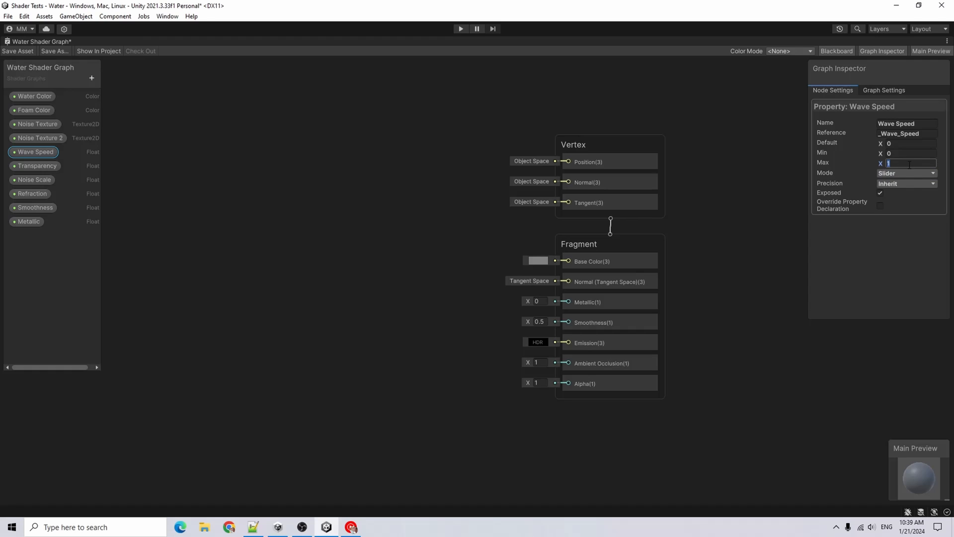
pyautogui.click(910, 164)
pyautogui.write('.01')
pyautogui.click(920, 145)
pyautogui.write('.01')
pyautogui.press('Return')
# Set the Transparency property to Slider mode with a default of 0.5
pyautogui.click(38, 165)
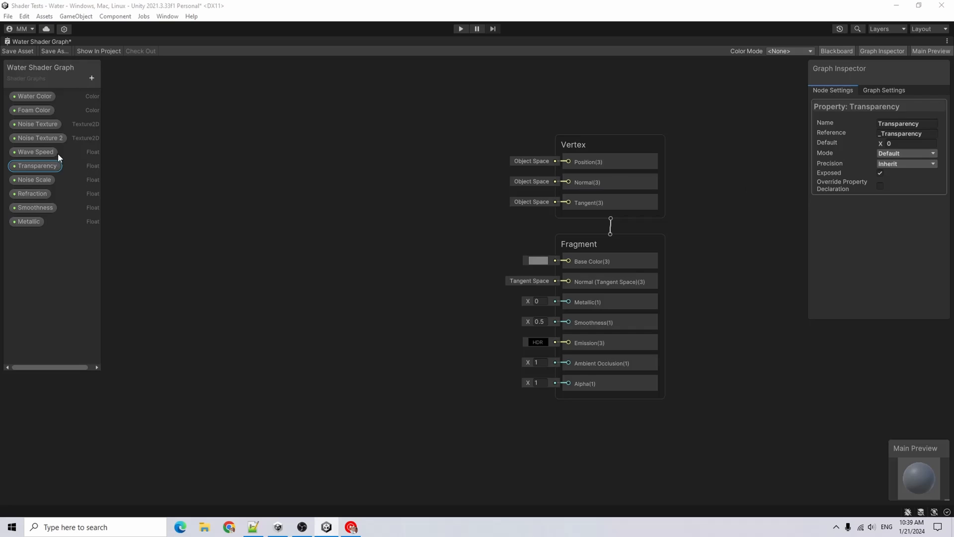
pyautogui.click(924, 154)
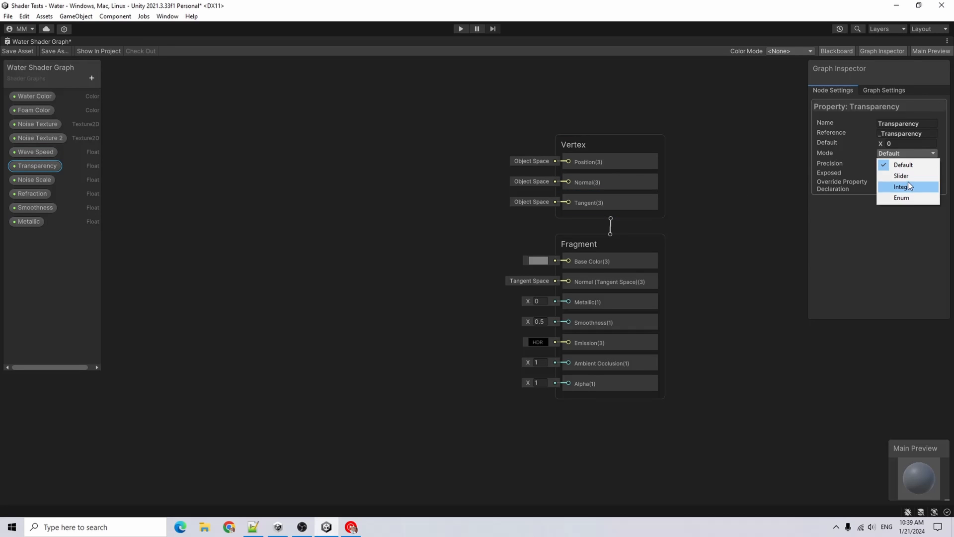
pyautogui.click(909, 178)
pyautogui.click(907, 163)
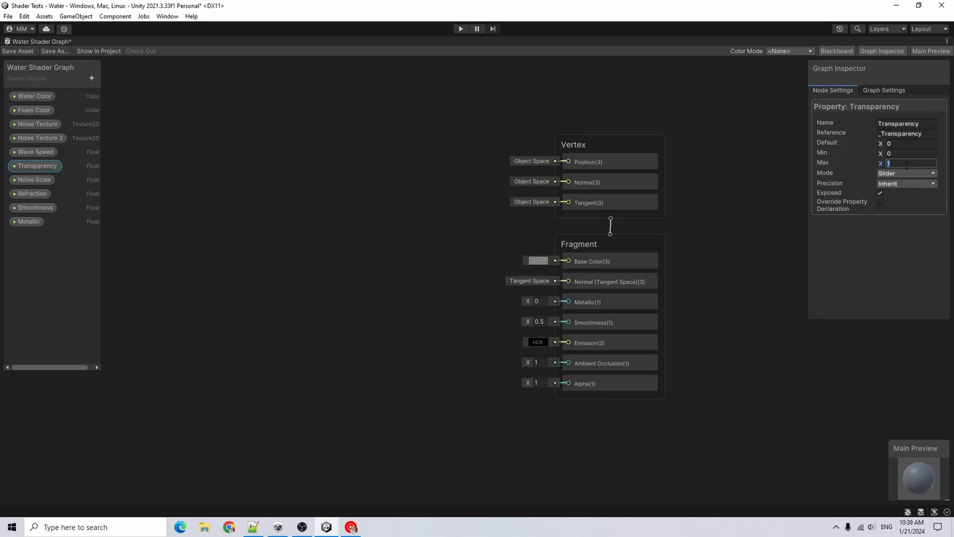
pyautogui.click(908, 143)
pyautogui.write('.5')
pyautogui.press('Return')
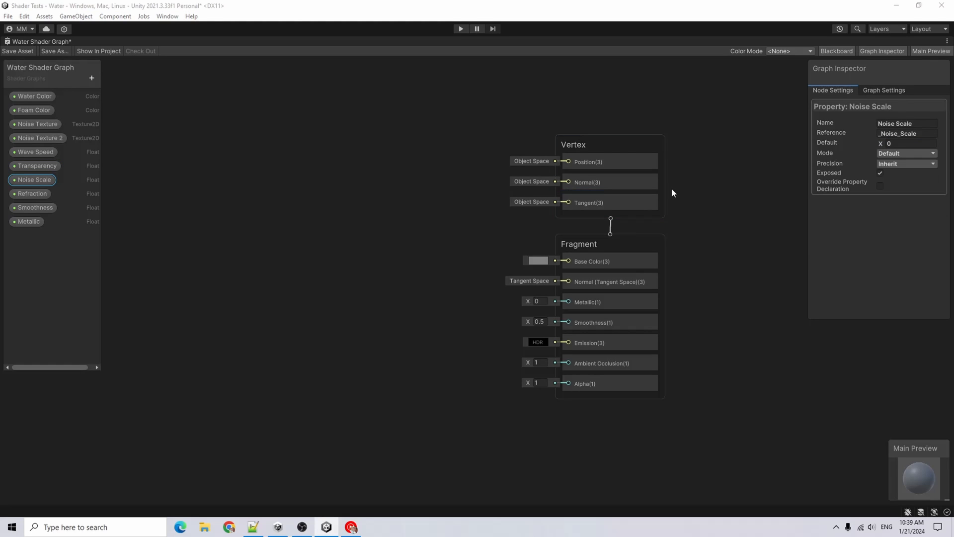
# Set the Noise Scale property to Slider mode with a default of 0.5
pyautogui.click(907, 153)
pyautogui.click(907, 177)
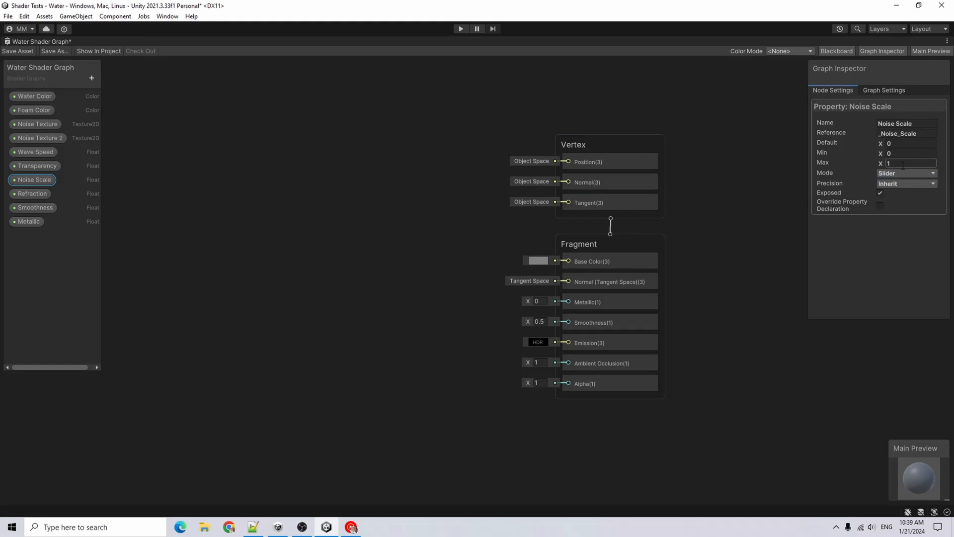
pyautogui.click(901, 142)
pyautogui.click(902, 142)
pyautogui.write('0.5')
pyautogui.press('Return')
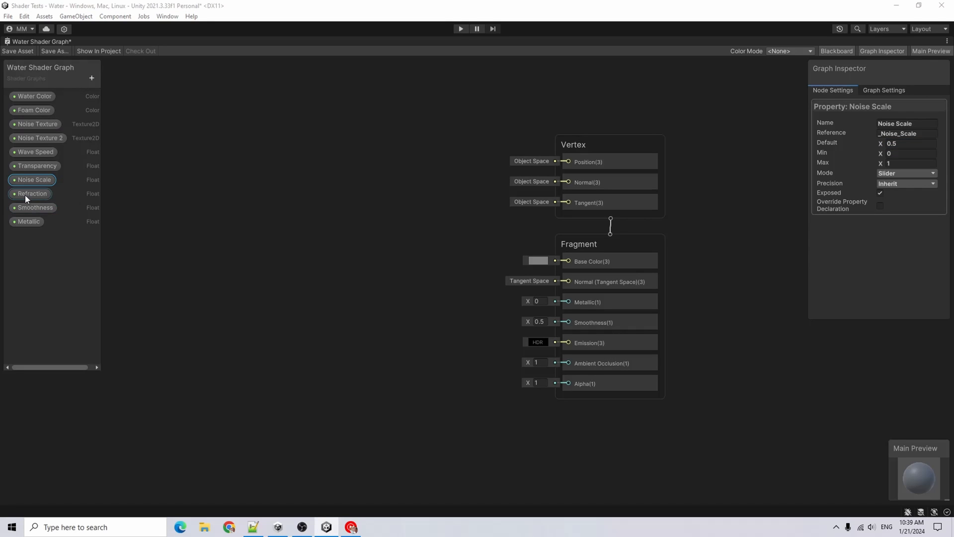
# Add a new Float property named Foam Distance
pyautogui.click(93, 76)
pyautogui.click(141, 94)
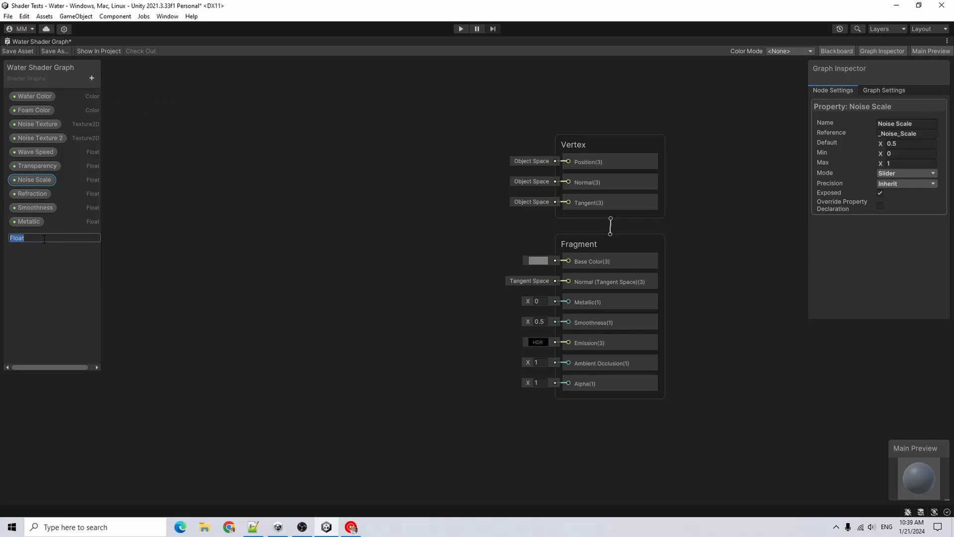
pyautogui.press('BackSpace')
pyautogui.write('Foam Distance')
pyautogui.press('Return')
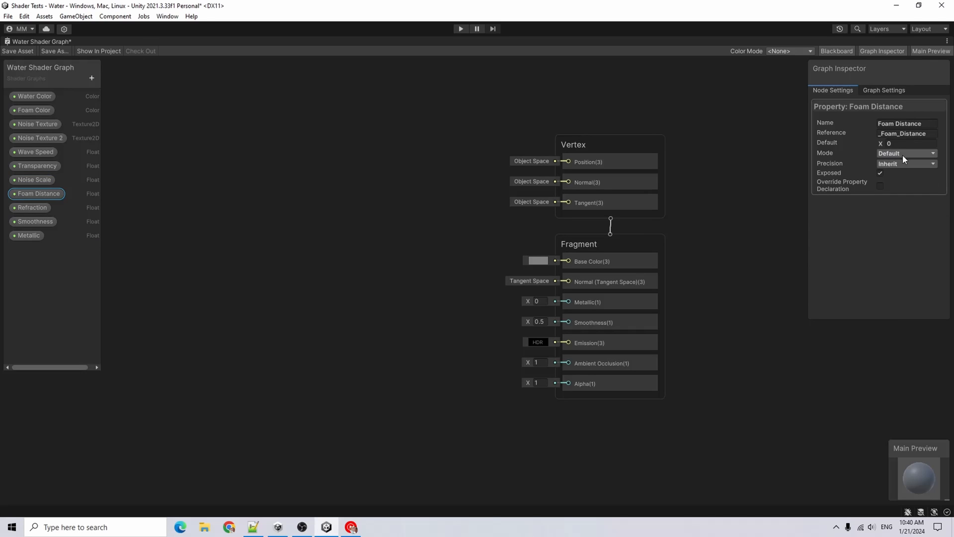
# Set Foam Distance to Slider mode with a minimum of 0.0001, maximum of 2 and default of 0.5
pyautogui.click(903, 154)
pyautogui.click(905, 176)
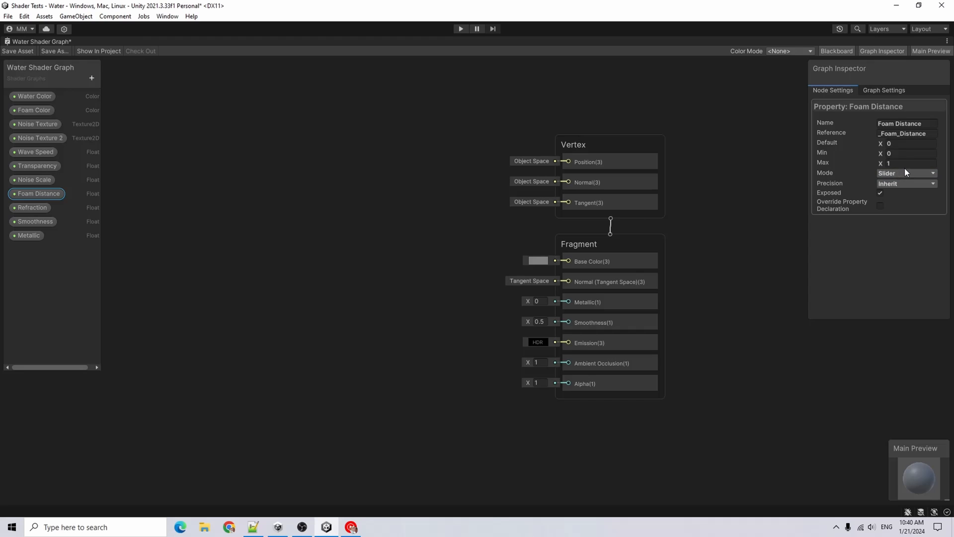
pyautogui.click(913, 153)
pyautogui.write('.0001')
pyautogui.click(907, 163)
pyautogui.write('2')
pyautogui.click(916, 144)
pyautogui.write('.5')
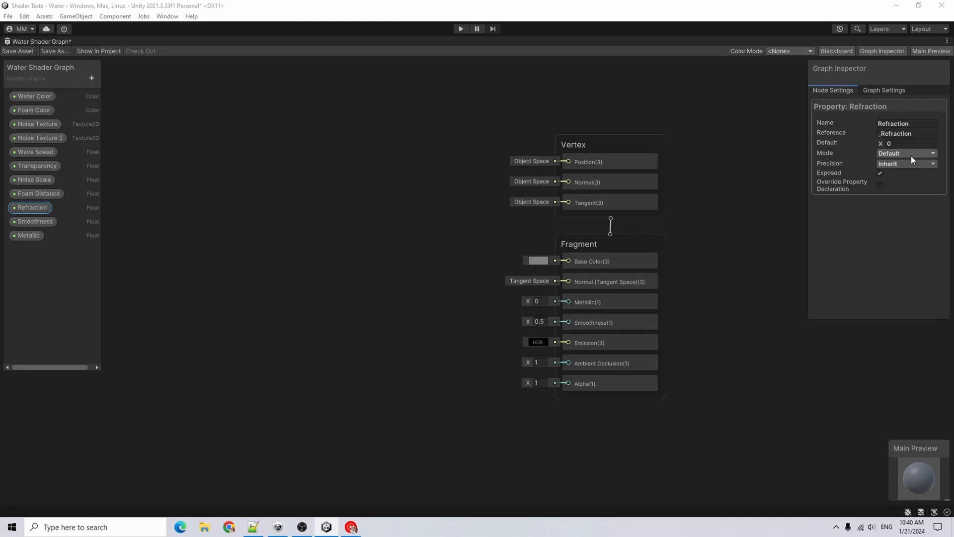
# Set the Refraction property to Slider mode with a default of 0.05
pyautogui.click(911, 154)
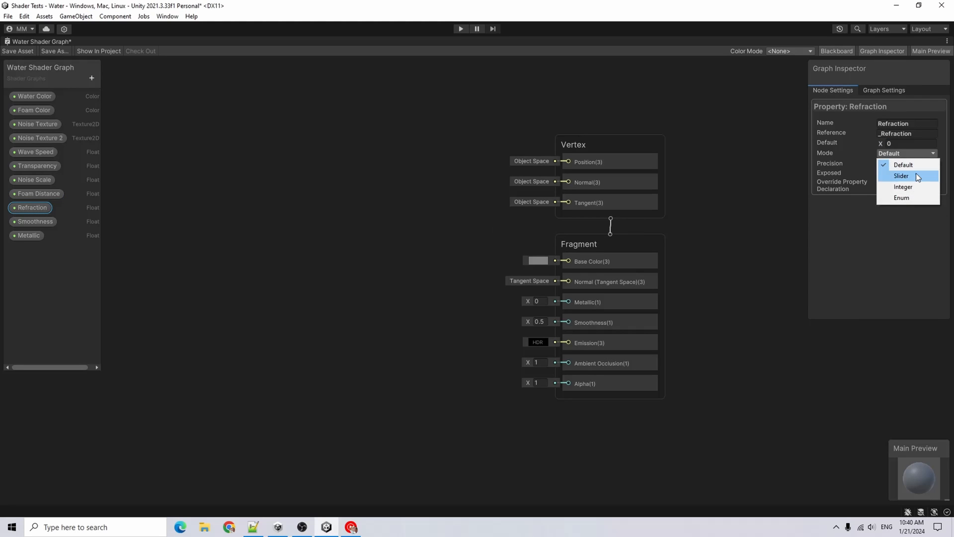
pyautogui.click(917, 174)
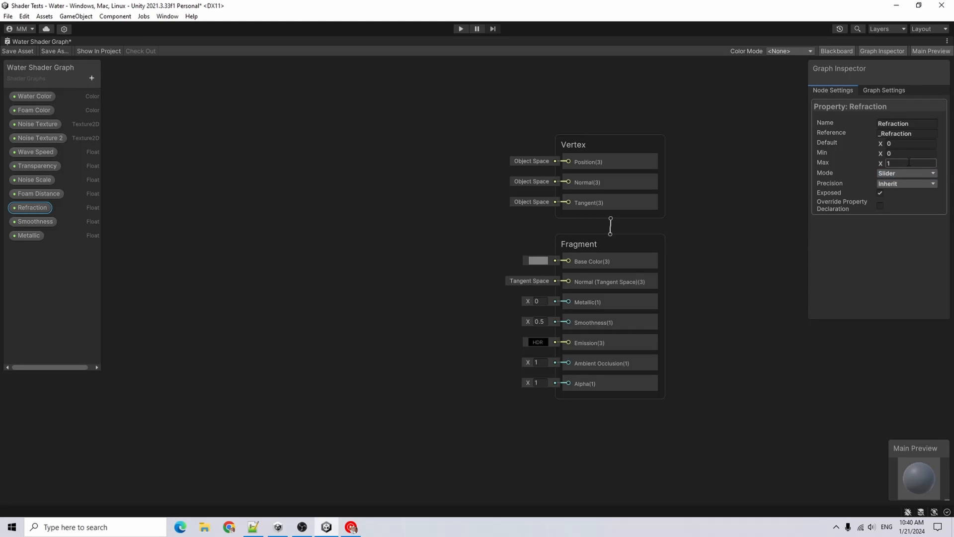
pyautogui.click(912, 142)
pyautogui.write('.05')
# Set the Smoothness property to Slider mode with a default of 0.5
pyautogui.click(43, 222)
pyautogui.click(911, 153)
pyautogui.click(916, 173)
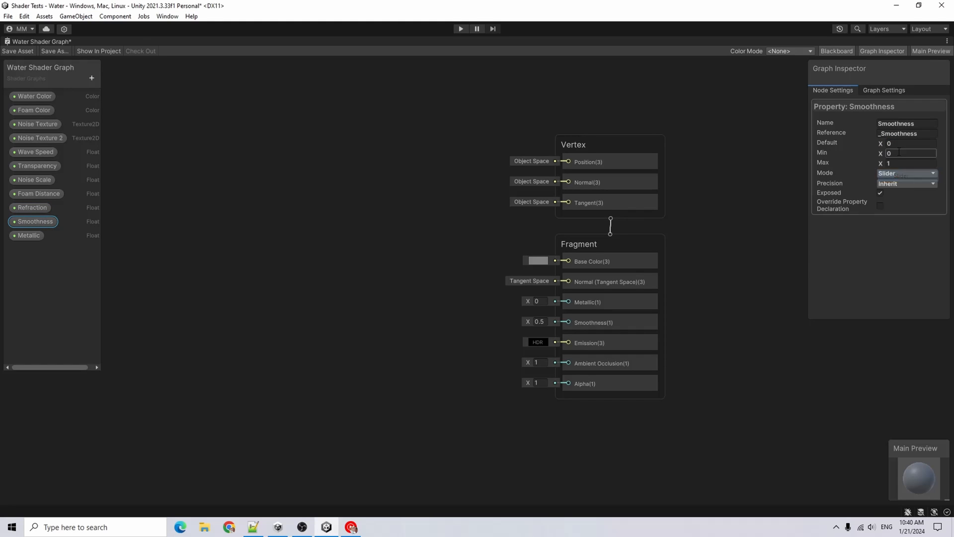
pyautogui.click(909, 144)
pyautogui.write('.')
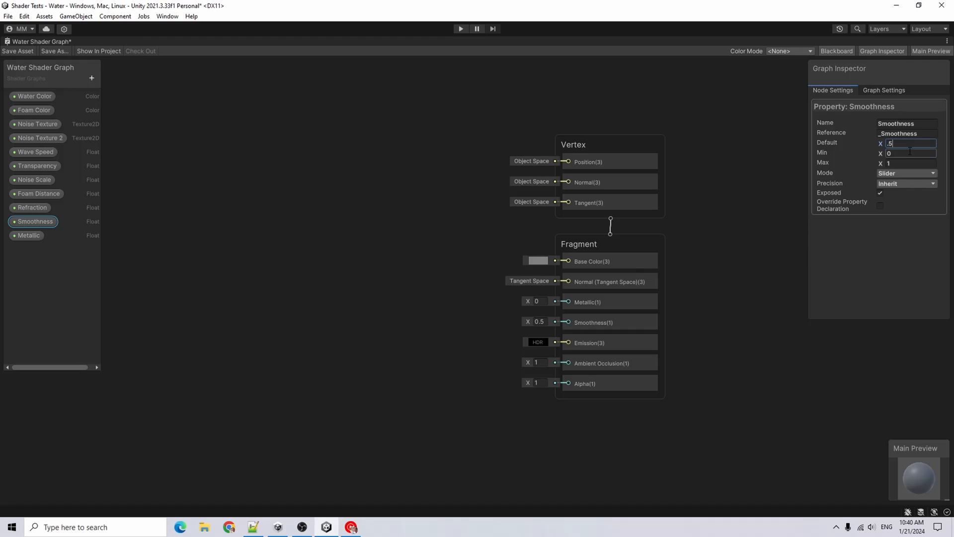
pyautogui.write('5')
pyautogui.press('Return')
# Set the Metallic property to Slider mode
pyautogui.click(29, 236)
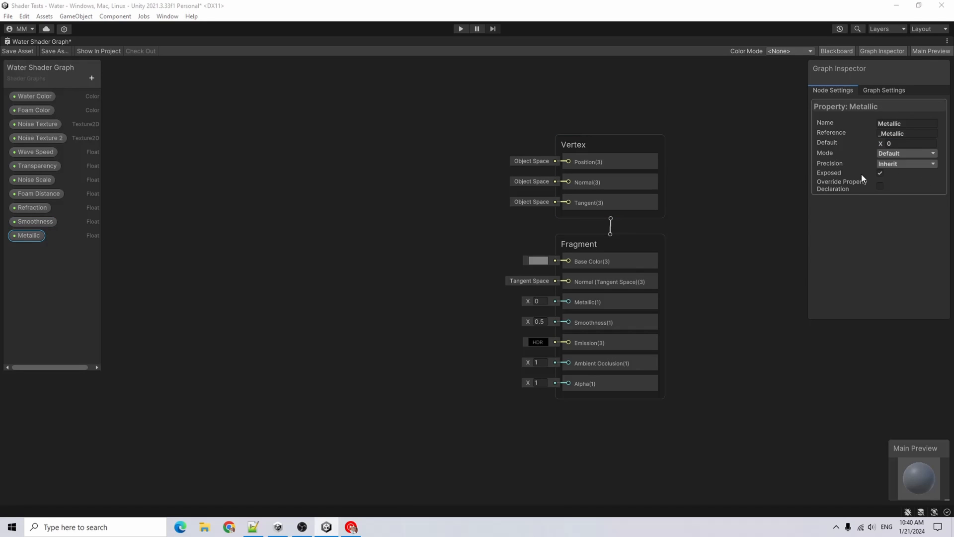
pyautogui.click(901, 153)
pyautogui.click(898, 172)
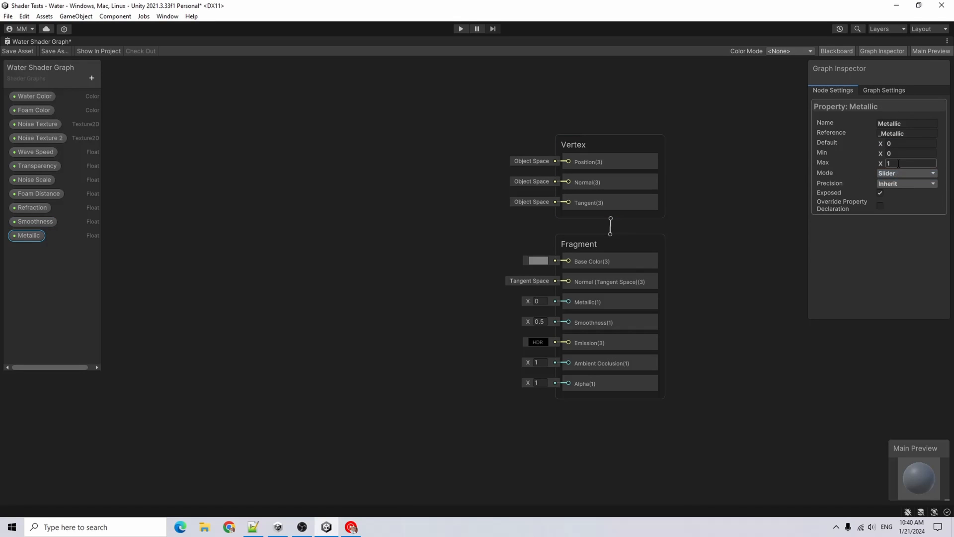
pyautogui.click(905, 143)
pyautogui.click(45, 124)
pyautogui.click(54, 136)
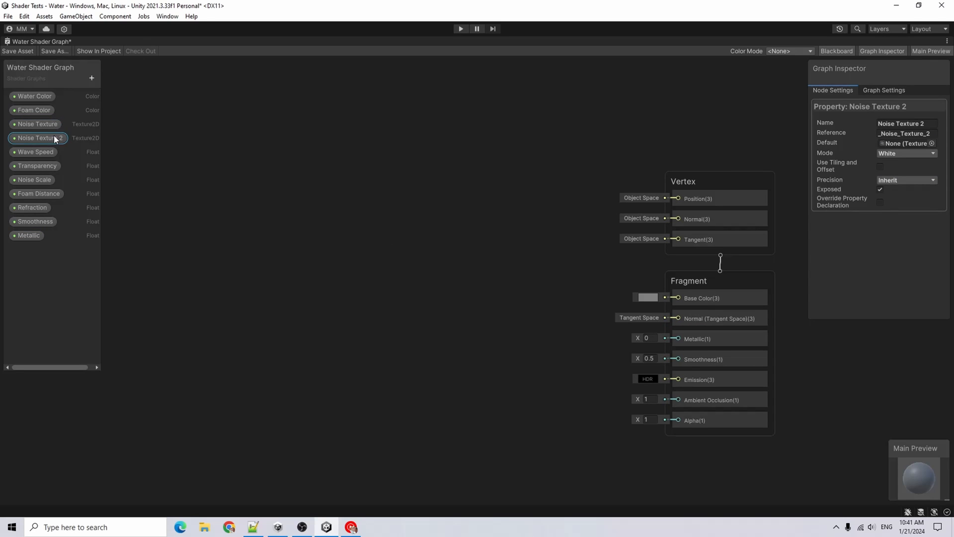
pyautogui.click(49, 123)
pyautogui.click(53, 138)
pyautogui.click(52, 124)
pyautogui.click(99, 134)
# Set the Noise Texture property's default texture to Voronoi Noise
pyautogui.click(41, 123)
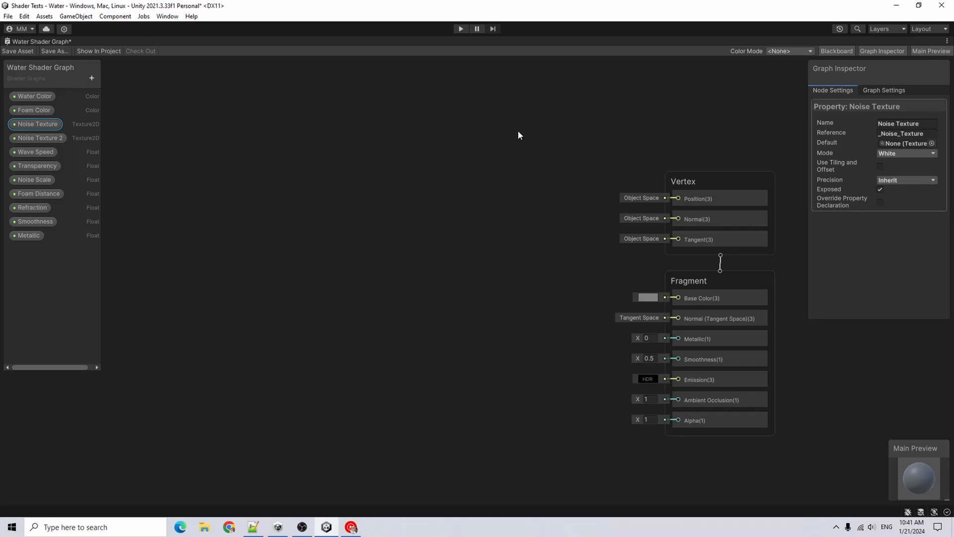
pyautogui.click(931, 144)
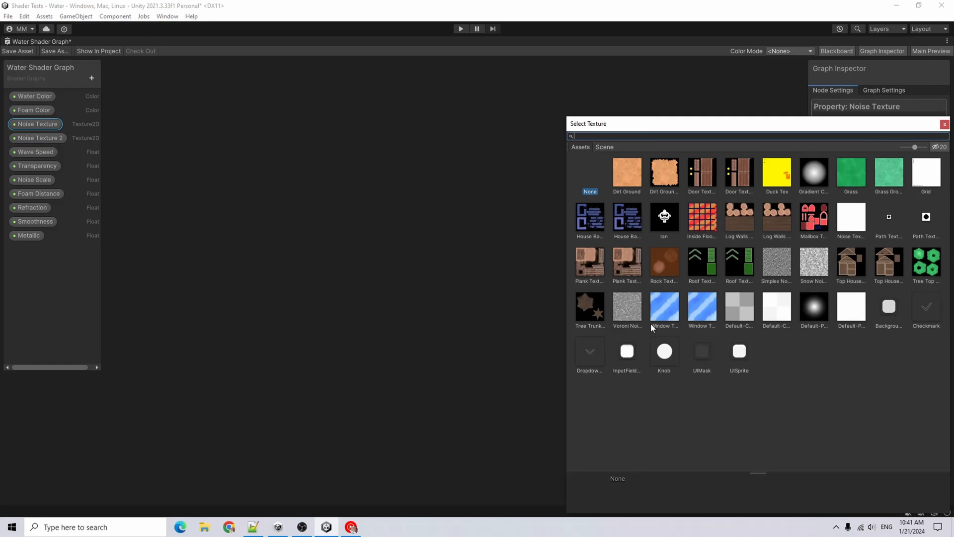
pyautogui.click(622, 306)
pyautogui.doubleClick(621, 306)
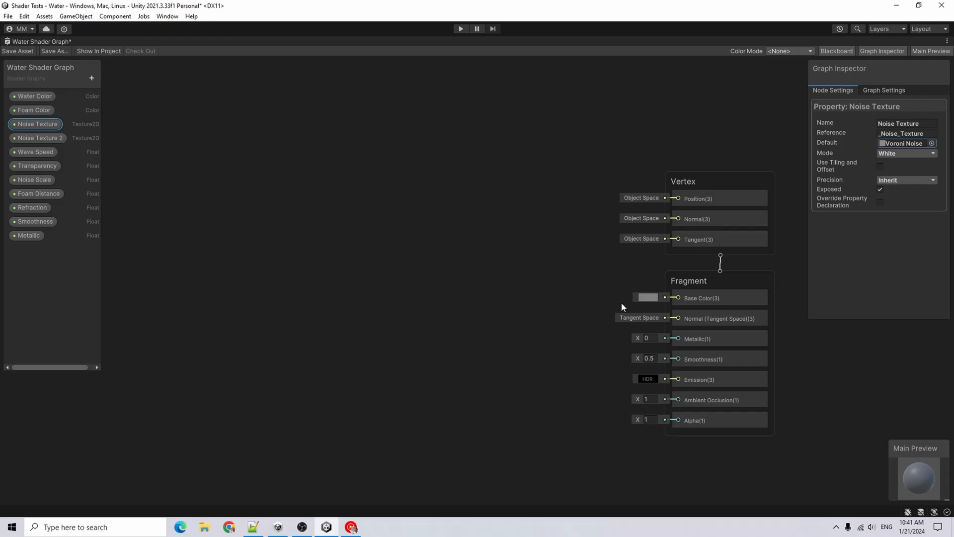
# Set the Noise Texture 2 property's default texture to Simplex Noise
pyautogui.click(40, 138)
pyautogui.click(932, 145)
pyautogui.click(778, 268)
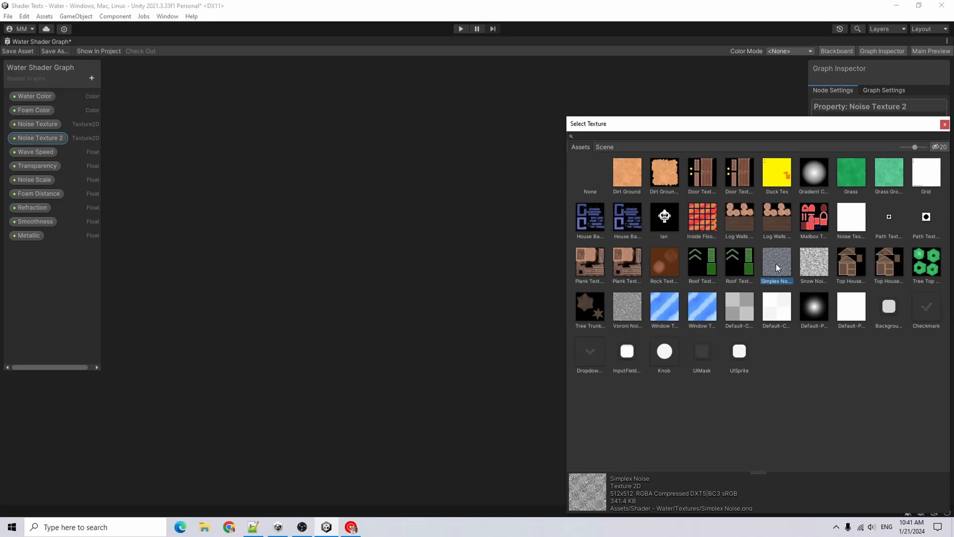
pyautogui.doubleClick(777, 263)
pyautogui.click(69, 122)
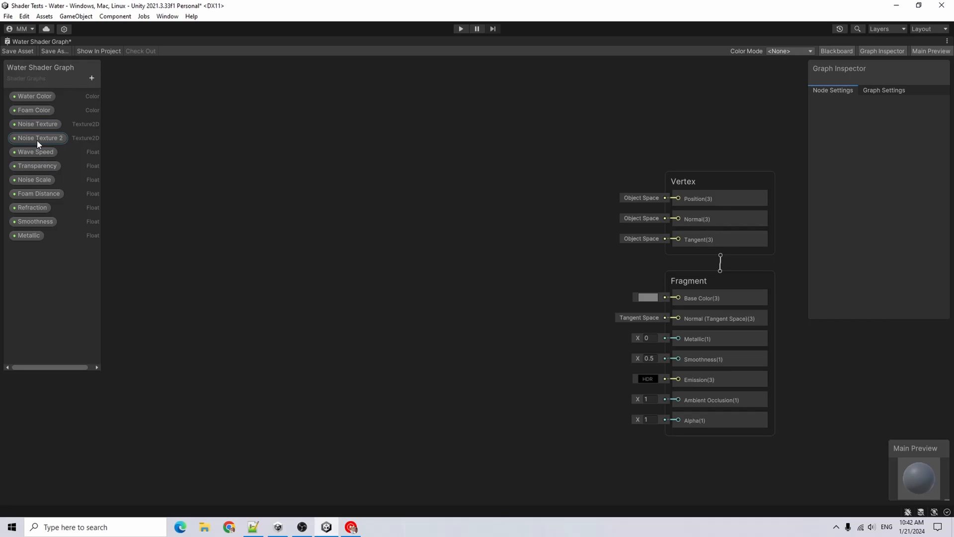
pyautogui.rightClick(326, 181)
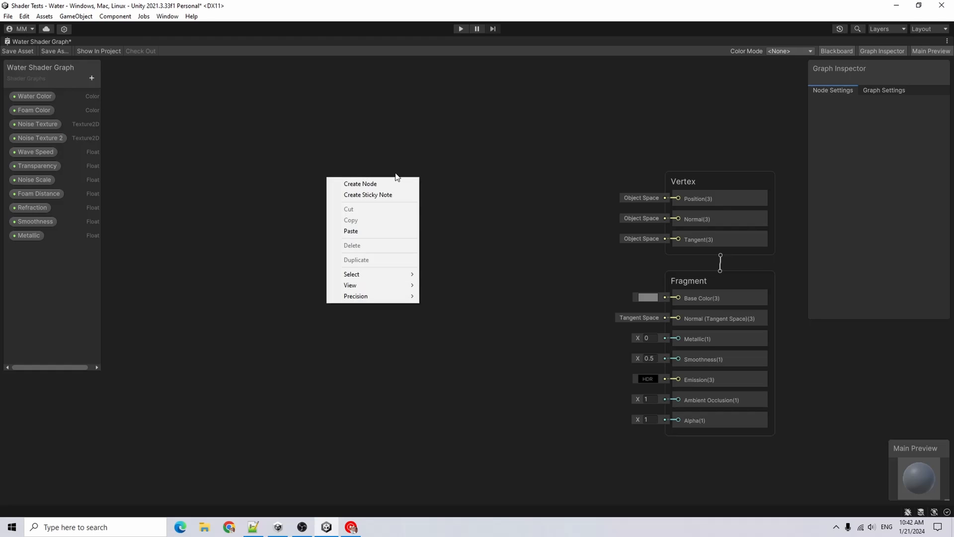
pyautogui.click(389, 184)
pyautogui.write('noise')
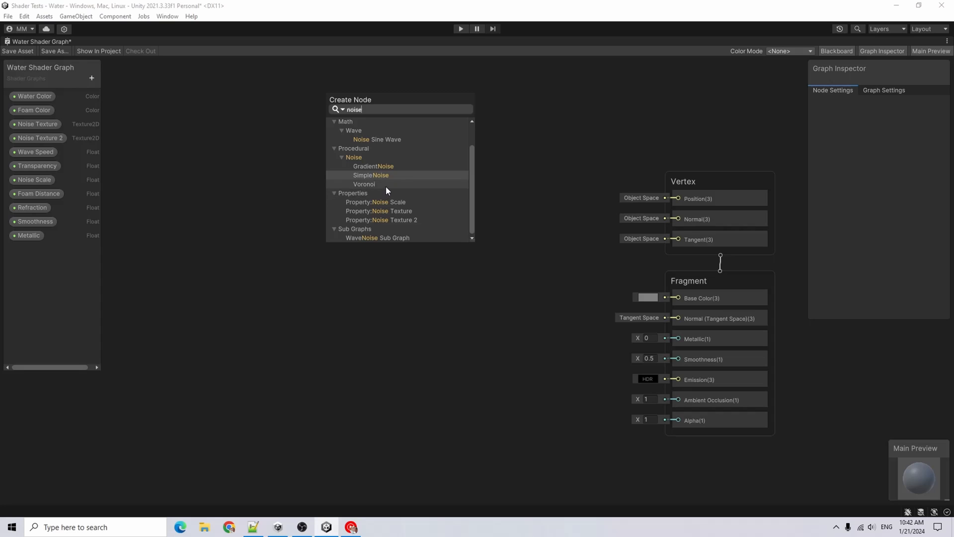
pyautogui.click(385, 186)
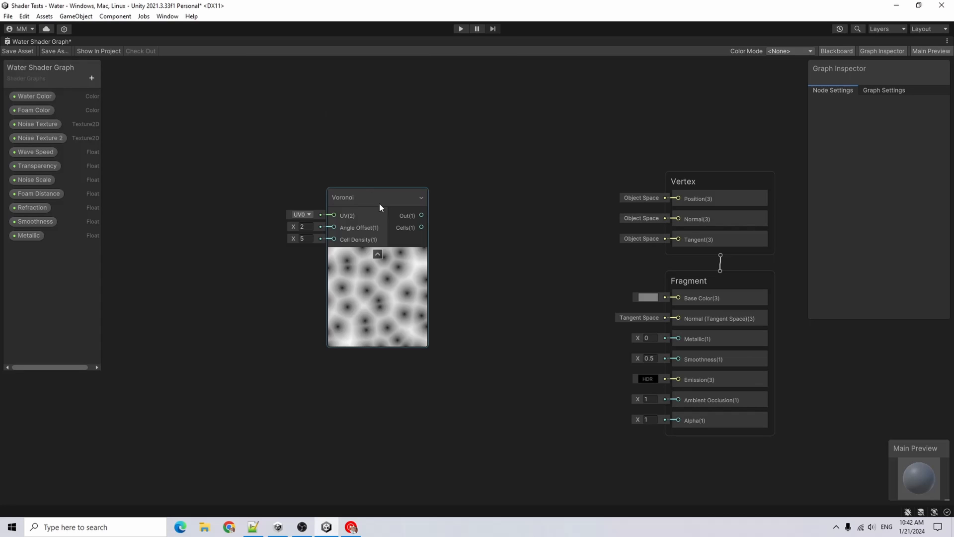
pyautogui.click(381, 201)
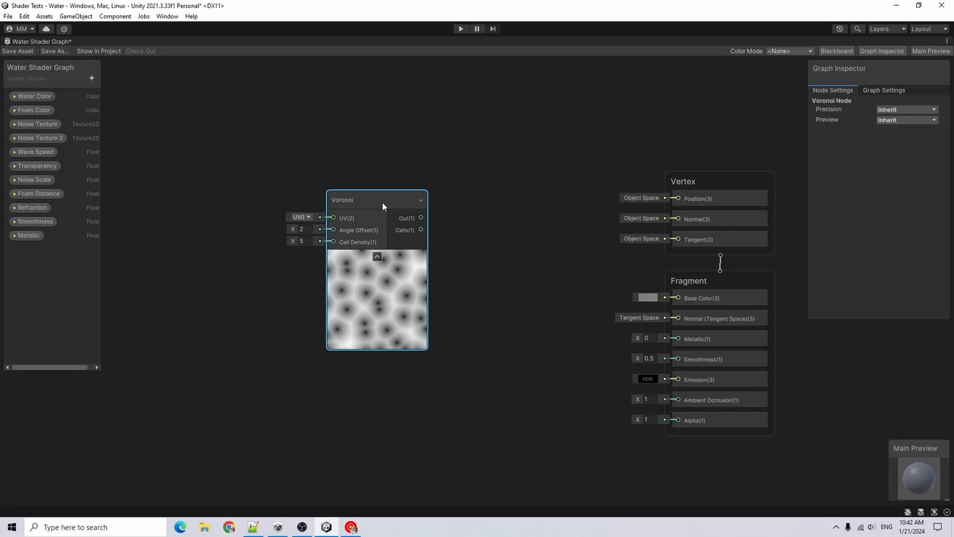
pyautogui.press('Delete')
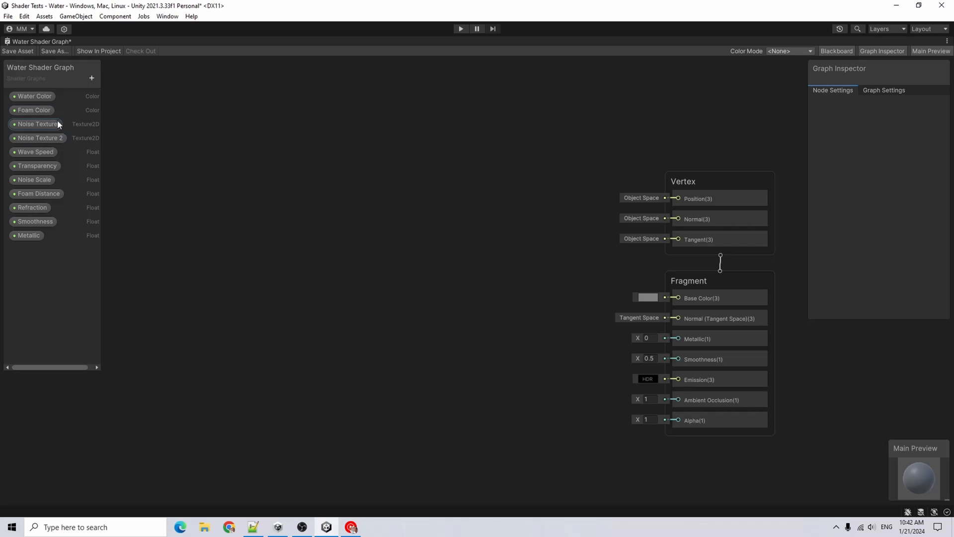
# Create a new Sub Graph asset in the Shaders folder named Wave Noise Sub Graph
pyautogui.click(27, 50)
pyautogui.doubleClick(61, 39)
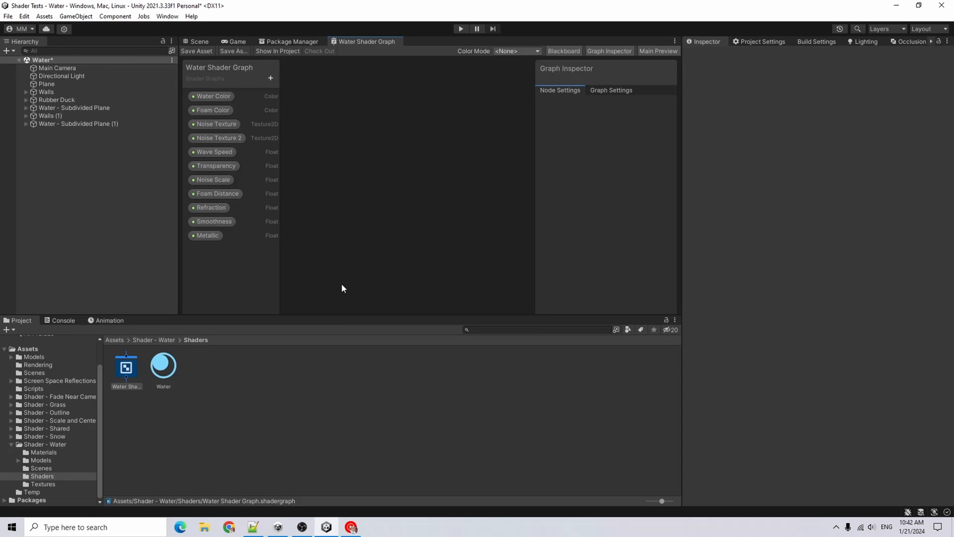
pyautogui.click(291, 410)
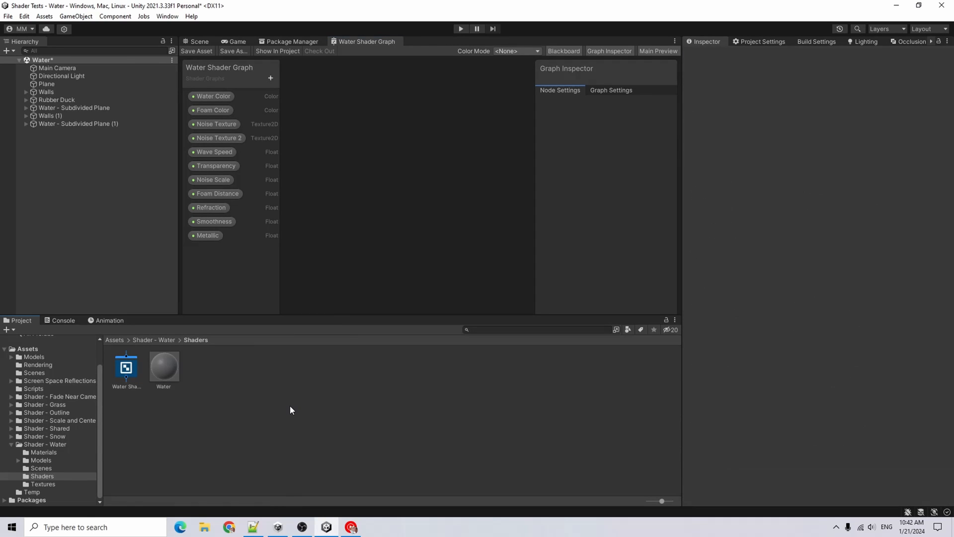
pyautogui.rightClick(275, 383)
pyautogui.moveTo(342, 127)
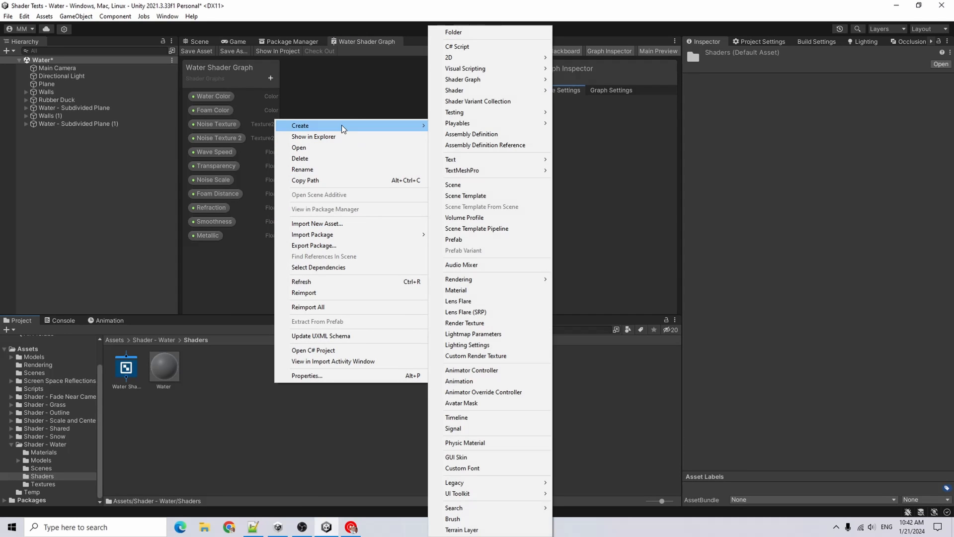
pyautogui.moveTo(490, 79)
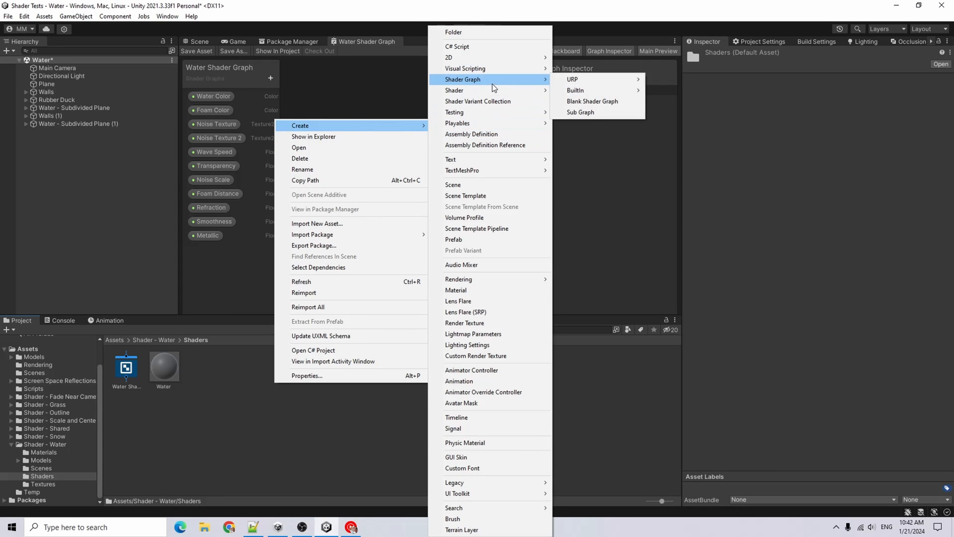
pyautogui.click(605, 111)
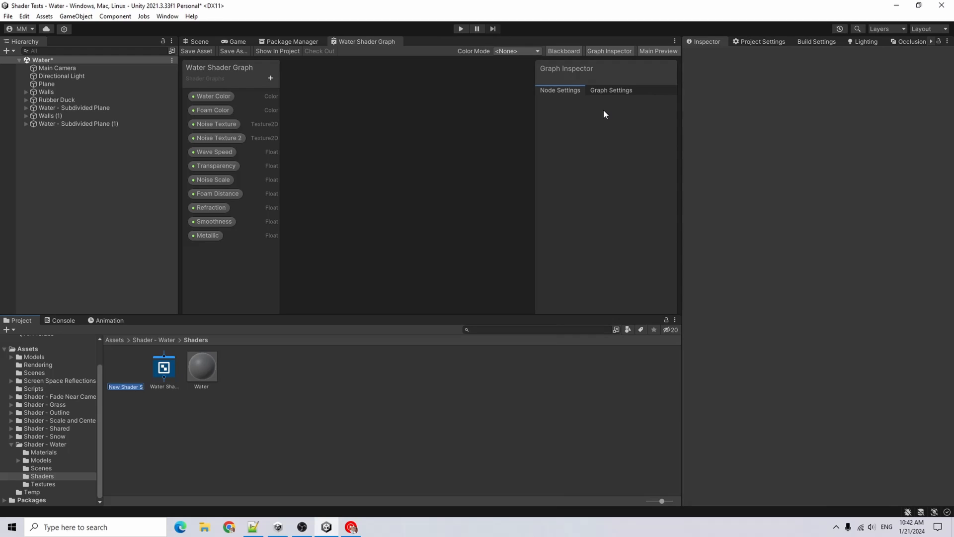
pyautogui.press('BackSpace')
pyautogui.write('Wave Nois')
pyautogui.write('e Sub Graph')
pyautogui.press('Return')
# Open the sub graph and add a Float property named Noise Scale
pyautogui.doubleClick(438, 42)
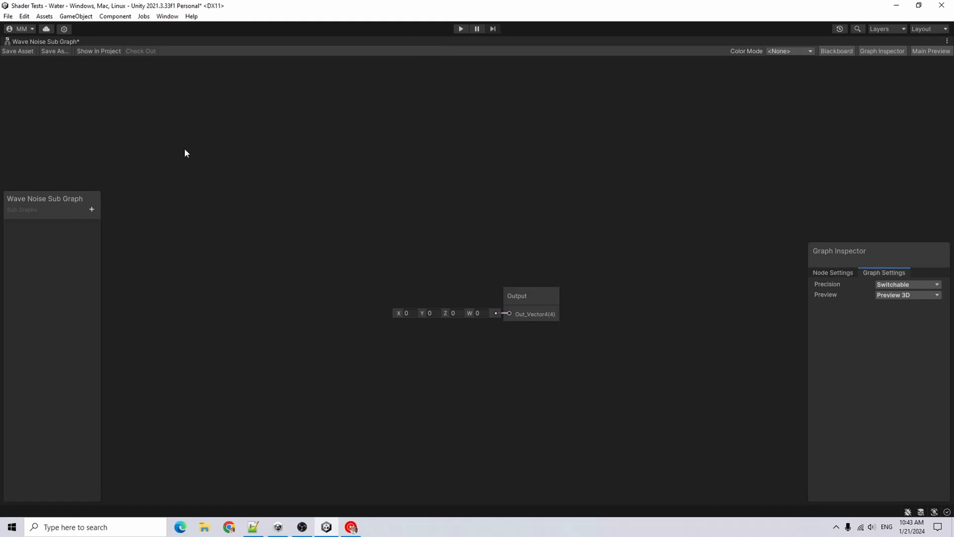
pyautogui.click(91, 77)
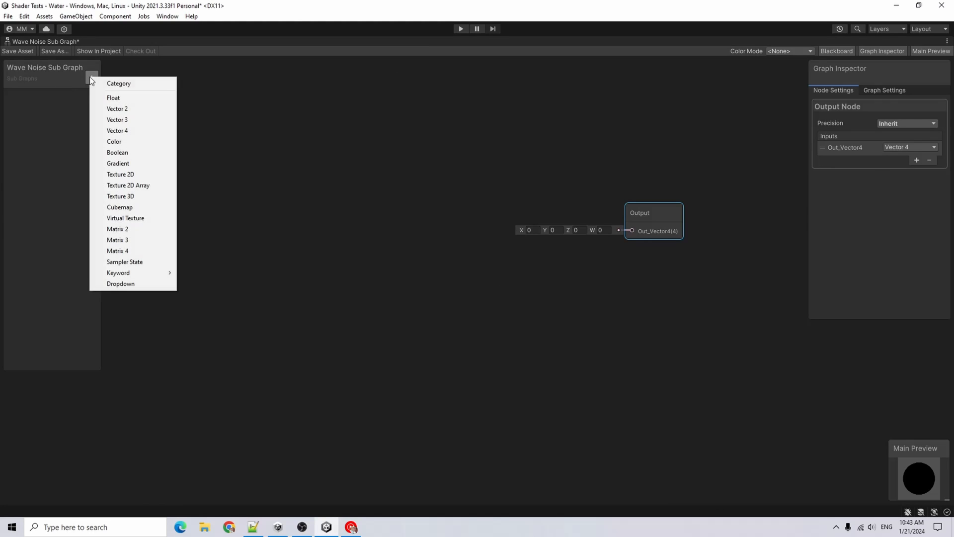
pyautogui.click(163, 100)
pyautogui.write('N')
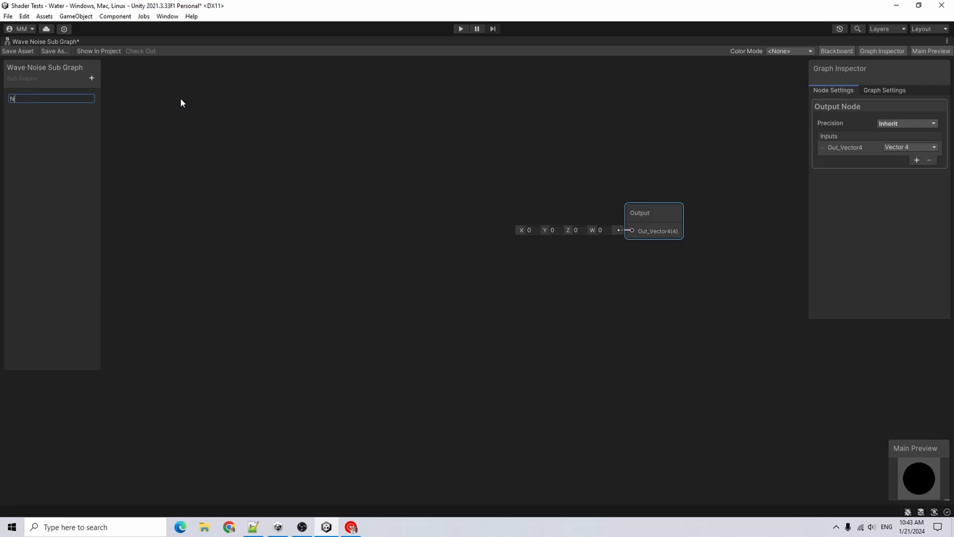
pyautogui.write('oise Scale')
# Add a Float property named Wave Speed to the sub graph
pyautogui.click(96, 74)
pyautogui.click(162, 93)
pyautogui.write('Wave Spe')
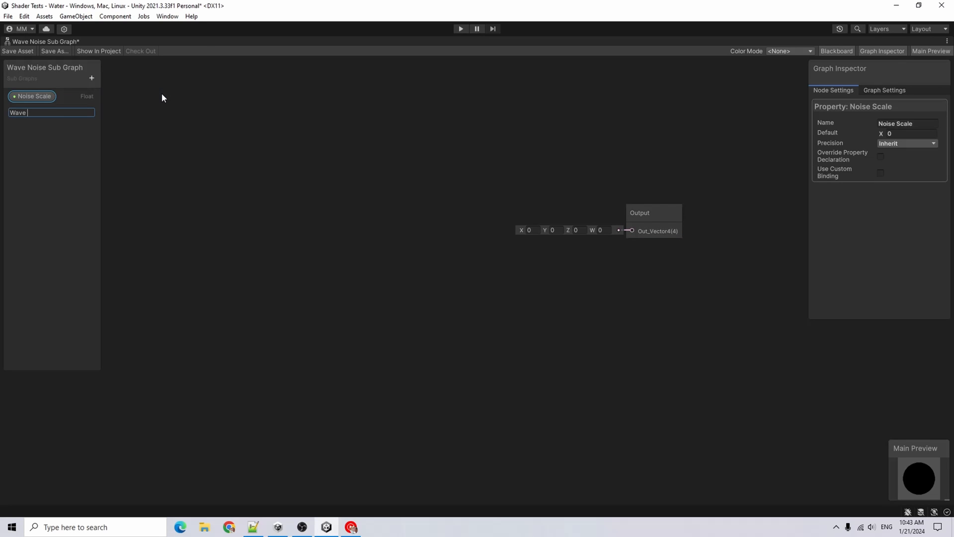
pyautogui.write('ed')
pyautogui.press('Return')
# Add two Texture2D properties named Noise Texture and Noise Texture 2
pyautogui.click(152, 179)
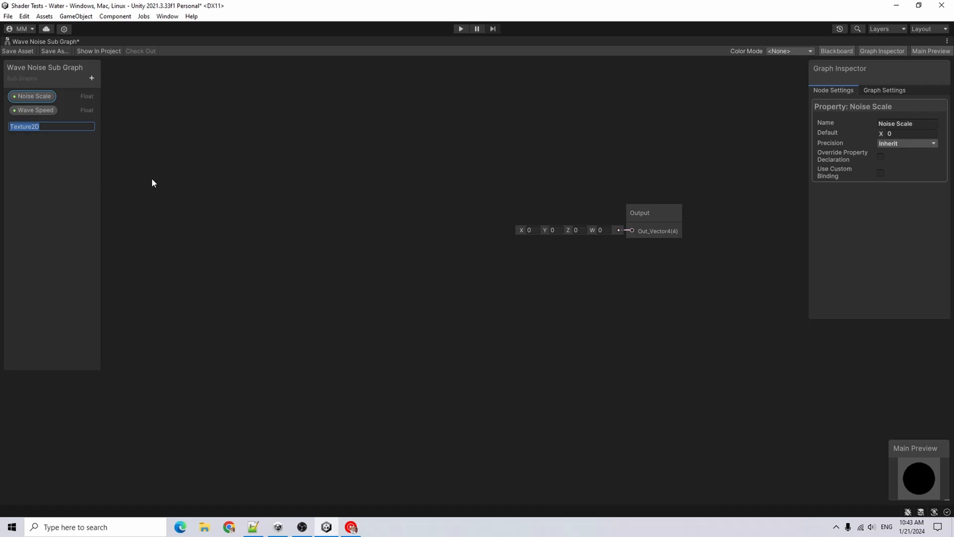
pyautogui.write('Noise Texture')
pyautogui.press('Return')
pyautogui.click(92, 78)
pyautogui.click(166, 176)
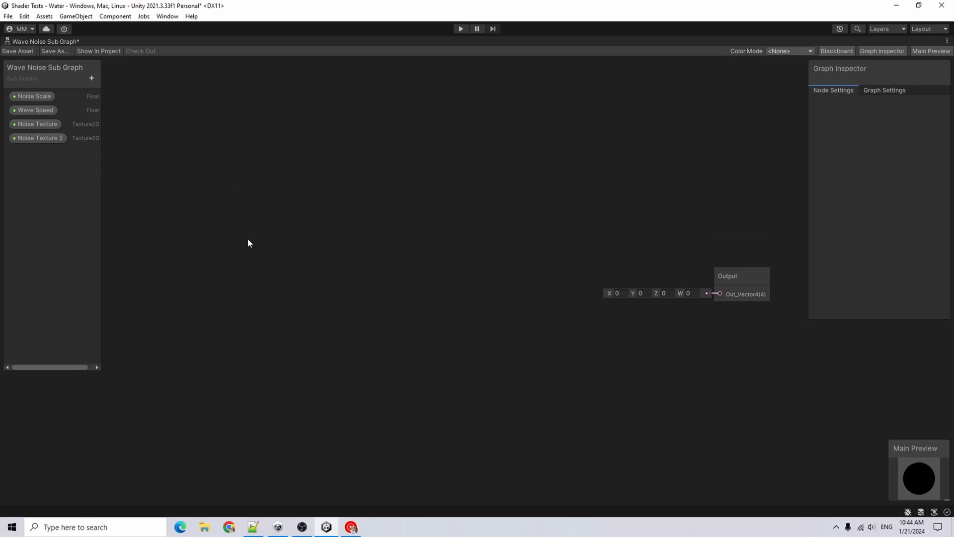
# Create a Position node, collapse its preview and reposition it
pyautogui.rightClick(180, 203)
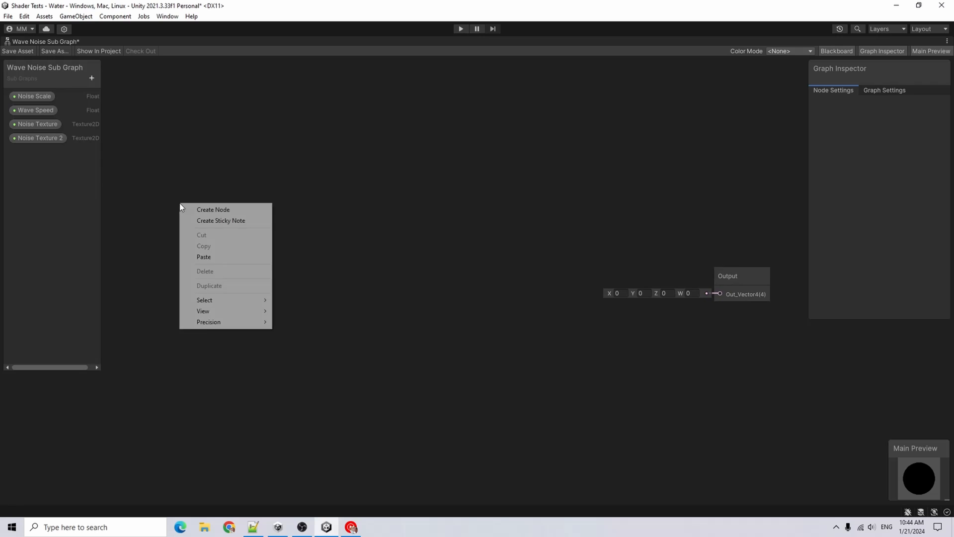
pyautogui.click(201, 209)
pyautogui.write('pos')
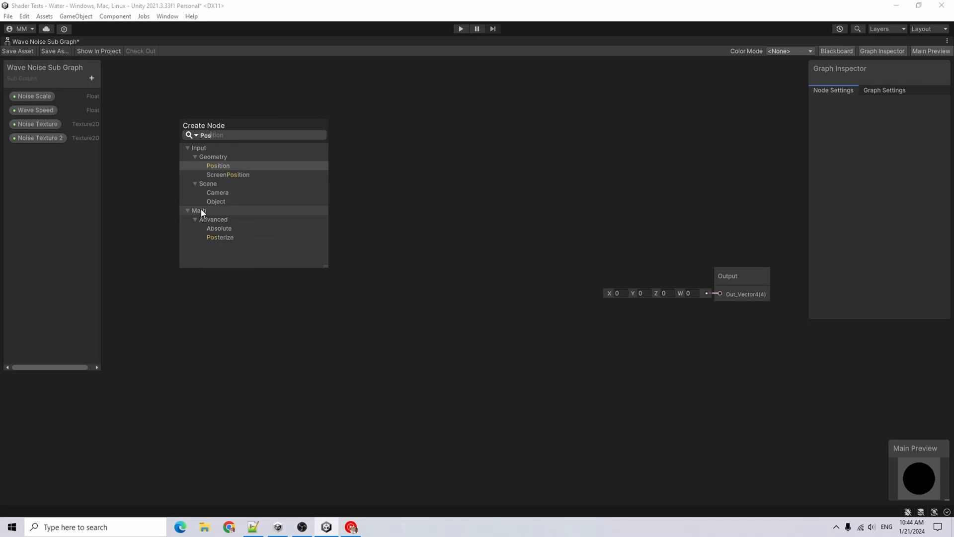
pyautogui.press('Return')
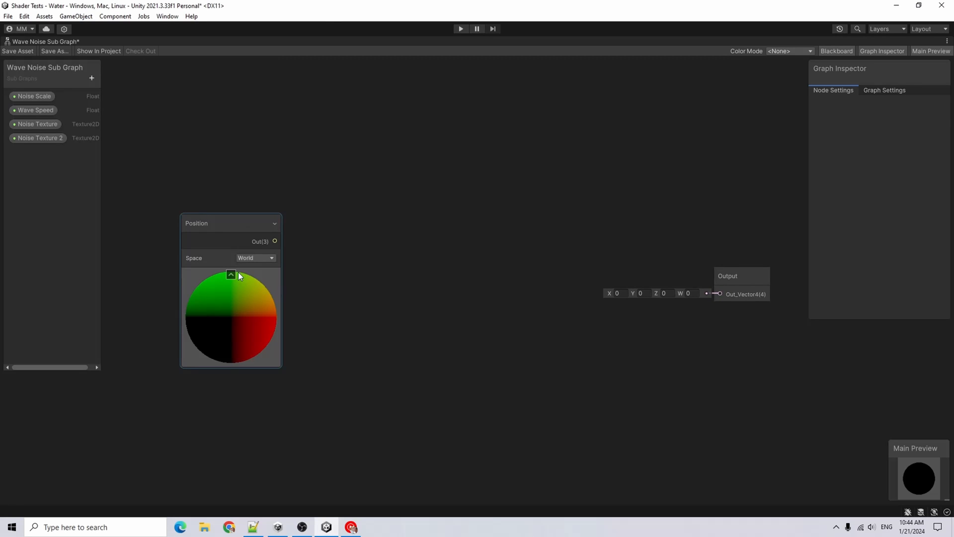
pyautogui.click(231, 274)
pyautogui.moveTo(225, 214); pyautogui.dragTo(195, 165)
# Add a Split node fed by the Position node's output
pyautogui.press('space')
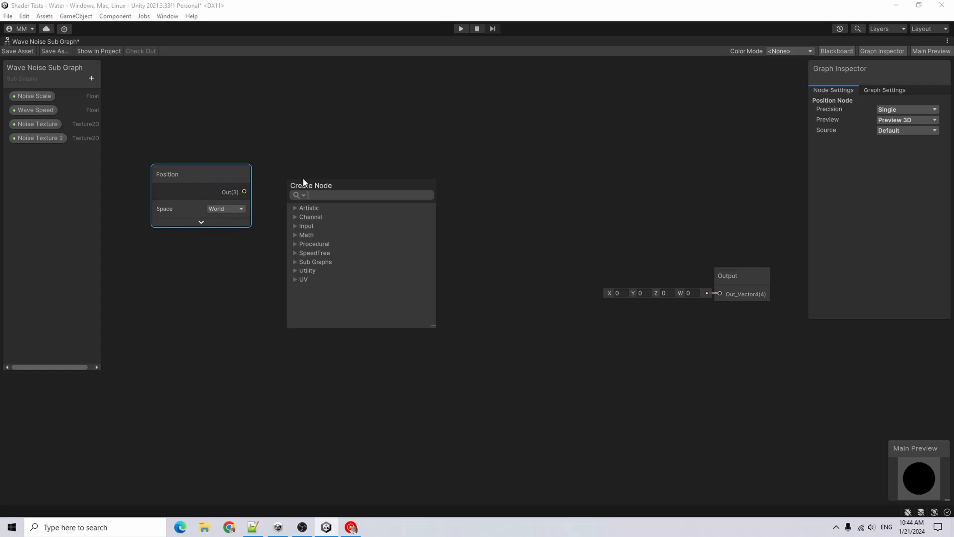
pyautogui.write('split')
pyautogui.press('Return')
pyautogui.moveTo(304, 182); pyautogui.dragTo(278, 176)
# Add a Combine node and connect Split's R to its R input and Split's B to its G input
pyautogui.press('space')
pyautogui.write('combine')
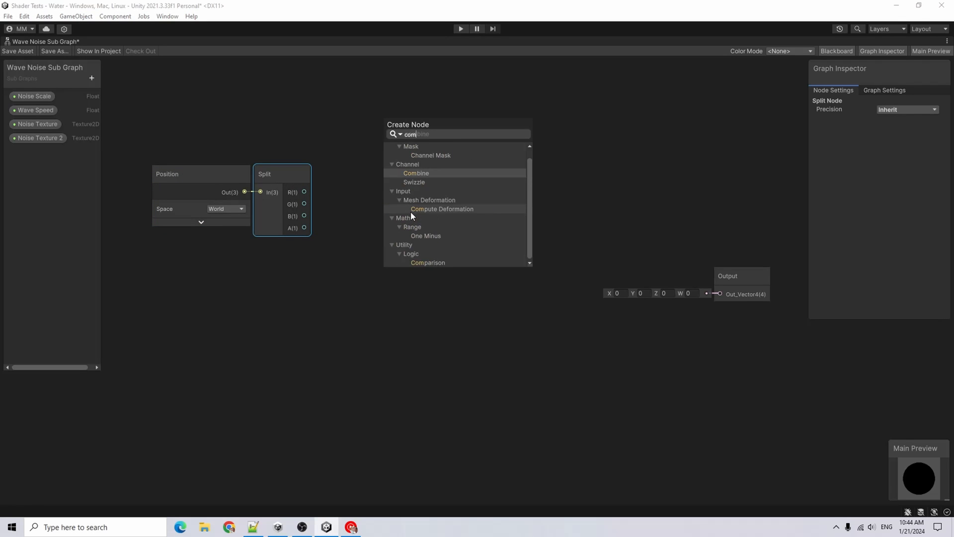
pyautogui.press('Return')
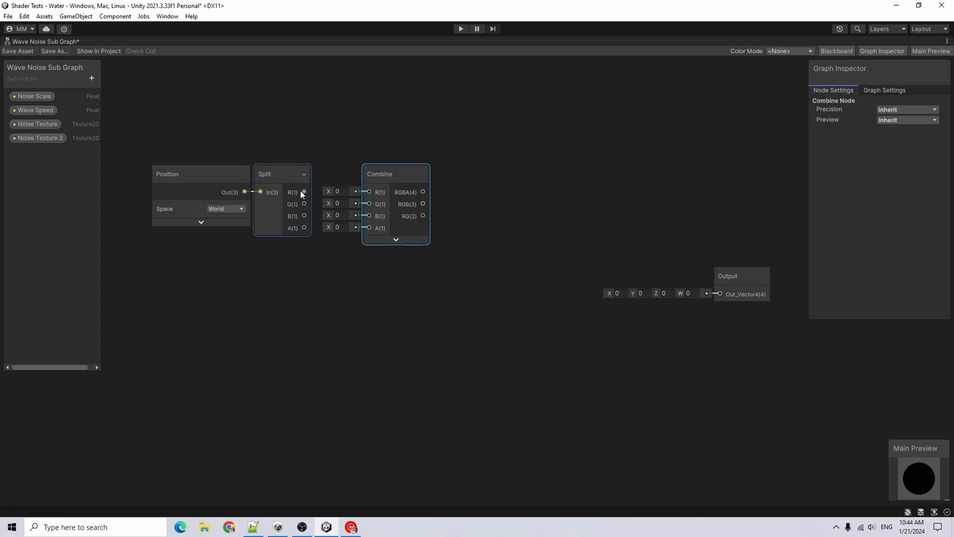
pyautogui.moveTo(350, 191); pyautogui.dragTo(368, 192)
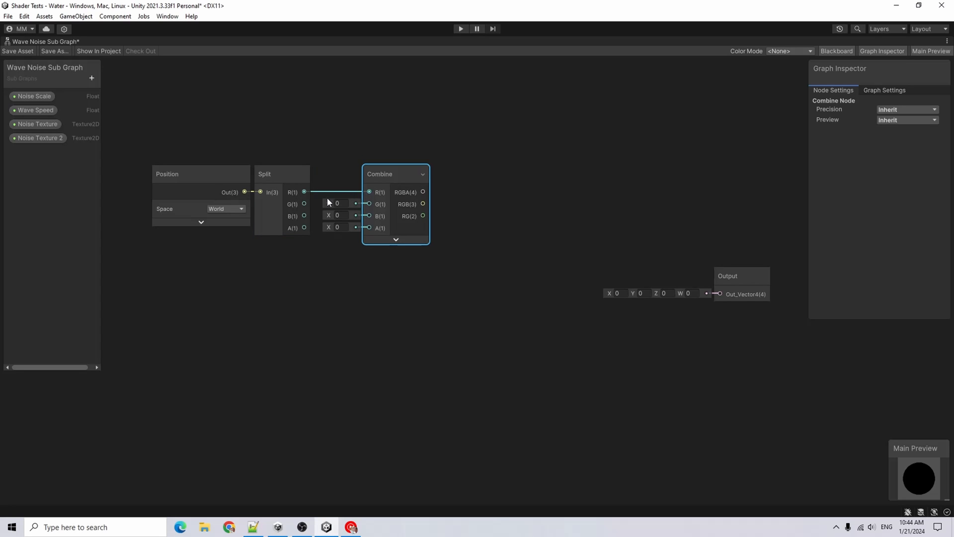
pyautogui.moveTo(304, 215); pyautogui.dragTo(370, 205)
# Add a Time node to the graph
pyautogui.rightClick(206, 316)
pyautogui.click(219, 319)
pyautogui.write('Ti')
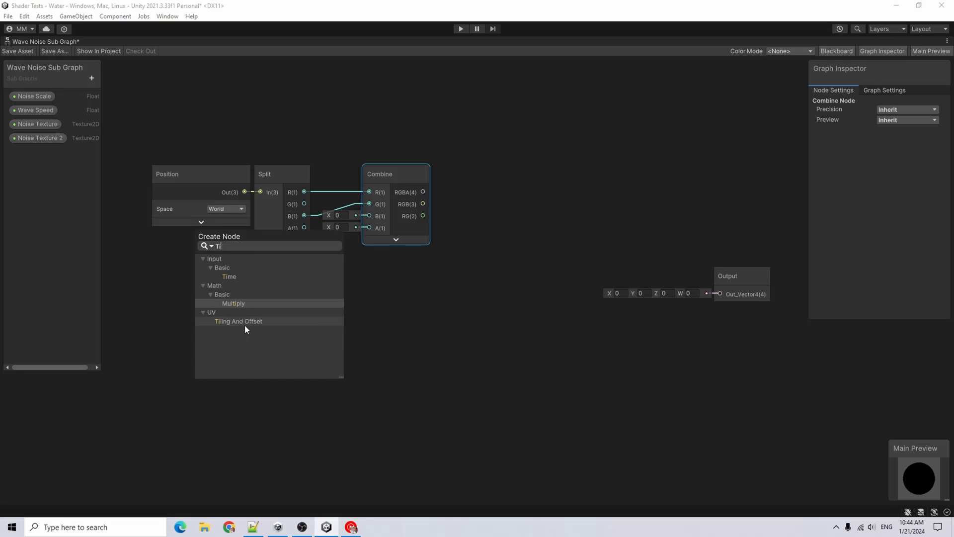
pyautogui.write('me')
pyautogui.press('Return')
# Add a Multiply node that multiplies Time by the Wave Speed property
pyautogui.write('mul')
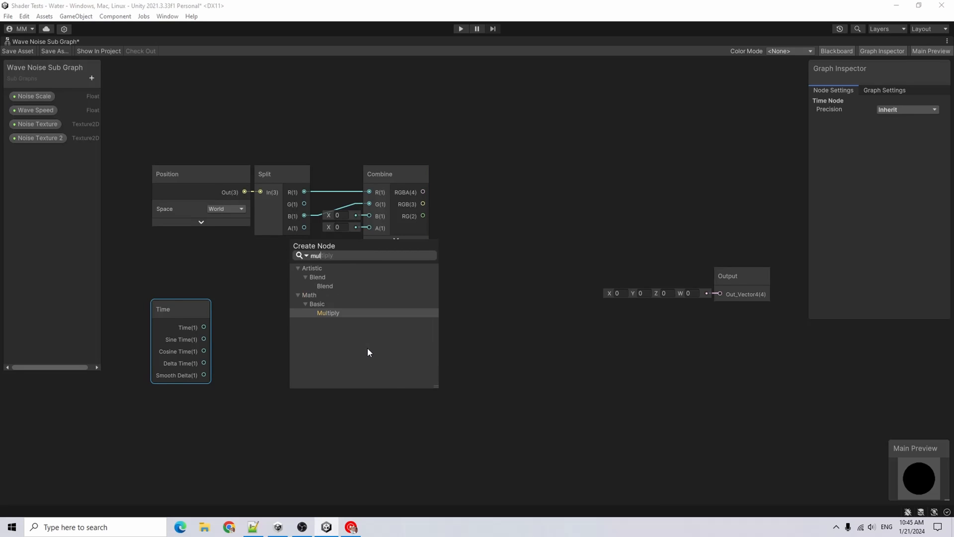
pyautogui.press('Return')
pyautogui.click(341, 386)
pyautogui.moveTo(323, 341); pyautogui.dragTo(301, 306)
pyautogui.moveTo(202, 328); pyautogui.dragTo(275, 325)
pyautogui.moveTo(35, 110); pyautogui.dragTo(274, 338)
# Add a second Multiply node fed by the first Multiply, with B set to -1
pyautogui.press('space')
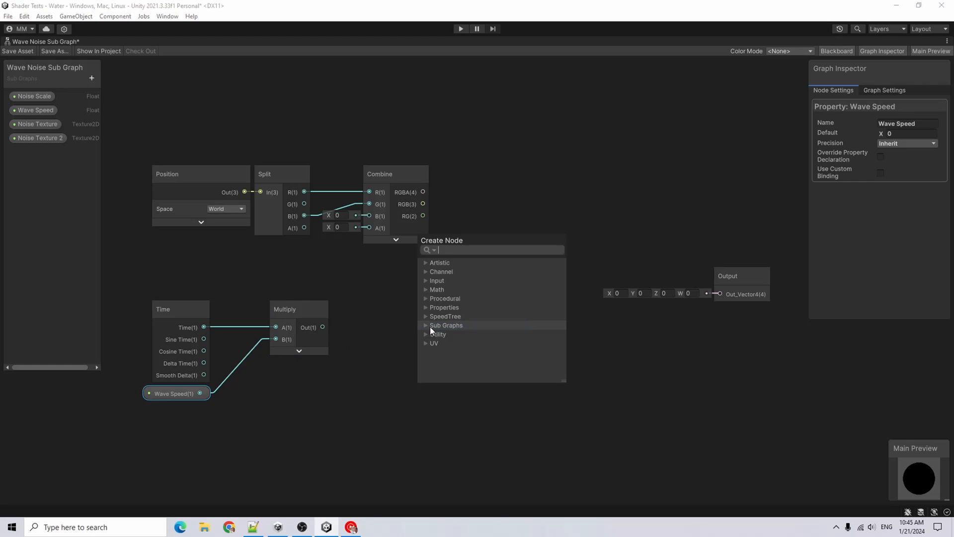
pyautogui.write('multiply')
pyautogui.press('Return')
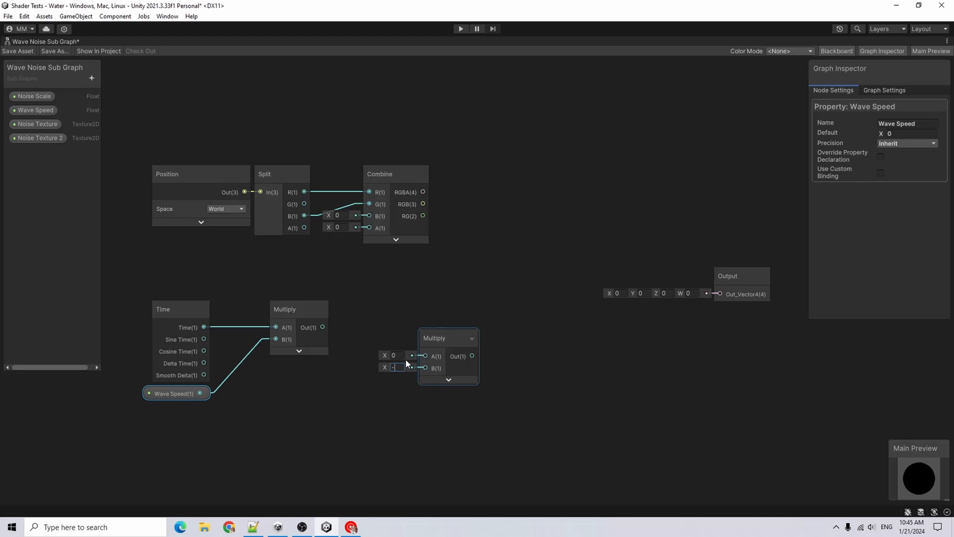
pyautogui.moveTo(322, 327); pyautogui.dragTo(374, 361)
# Add a Tiling And Offset node using Combine's RG as UV and the first Multiply's output as Offset
pyautogui.rightClick(426, 325)
pyautogui.click(448, 331)
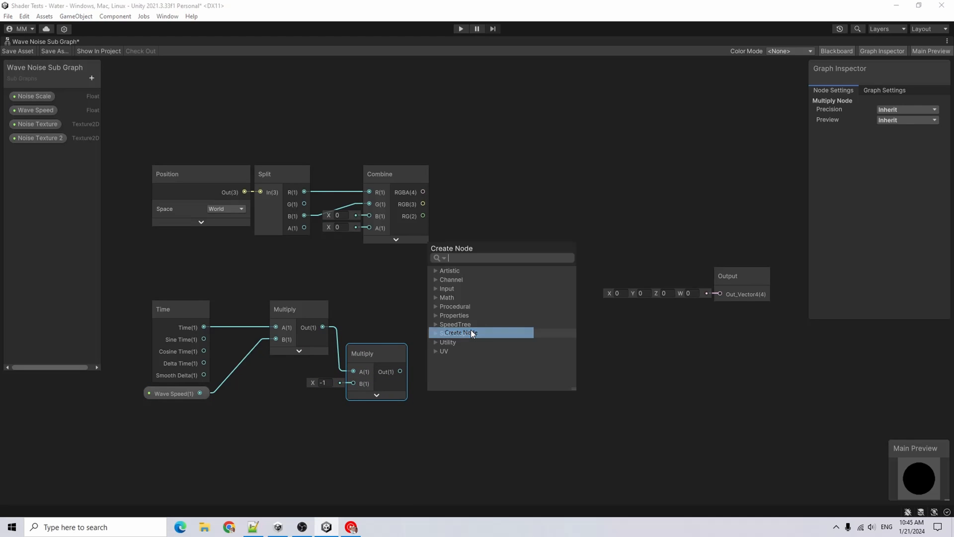
pyautogui.write('tiling')
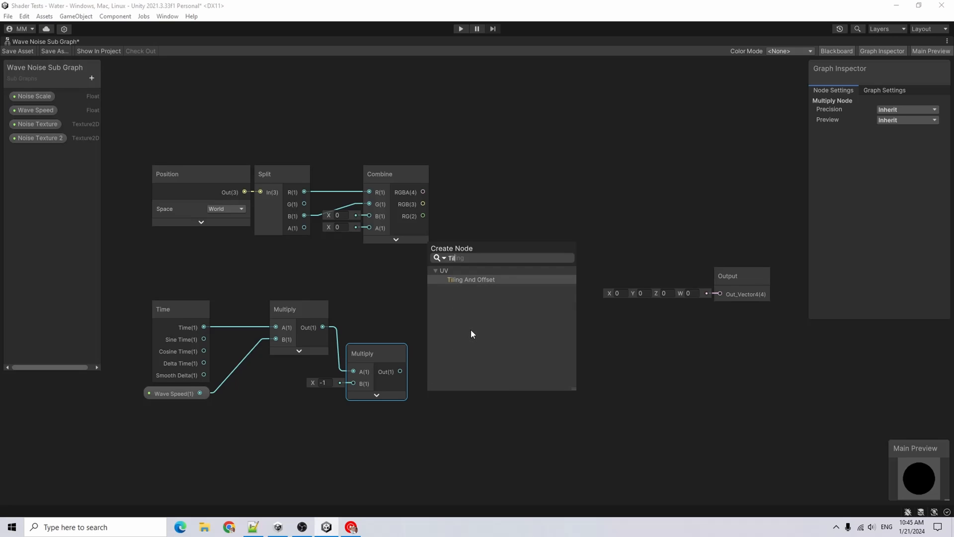
pyautogui.press('Return')
pyautogui.click(479, 402)
pyautogui.moveTo(322, 326); pyautogui.dragTo(458, 324)
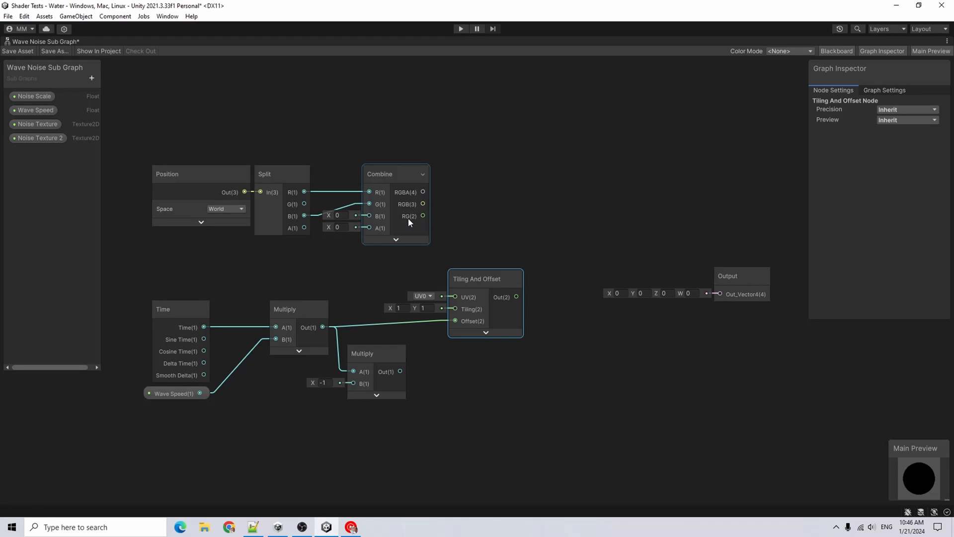
pyautogui.moveTo(424, 217); pyautogui.dragTo(456, 296)
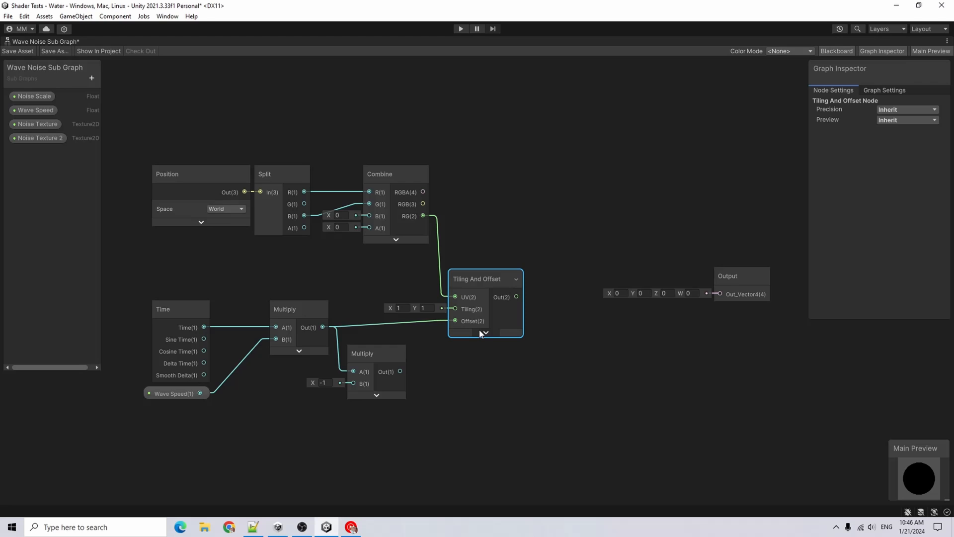
# Connect the Noise Scale property to the Tiling And Offset node's Tiling input
pyautogui.click(110, 186)
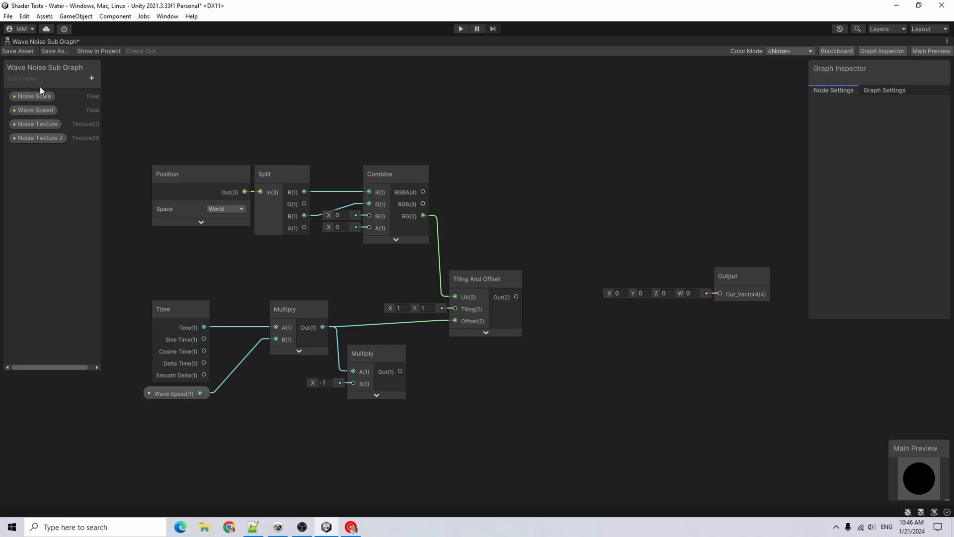
pyautogui.moveTo(40, 96); pyautogui.dragTo(454, 309)
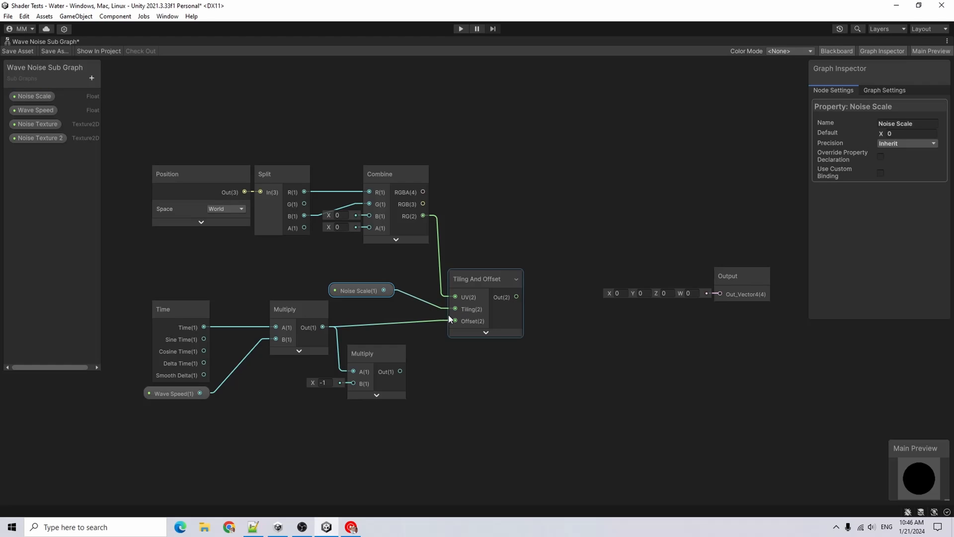
pyautogui.moveTo(355, 298); pyautogui.dragTo(375, 311)
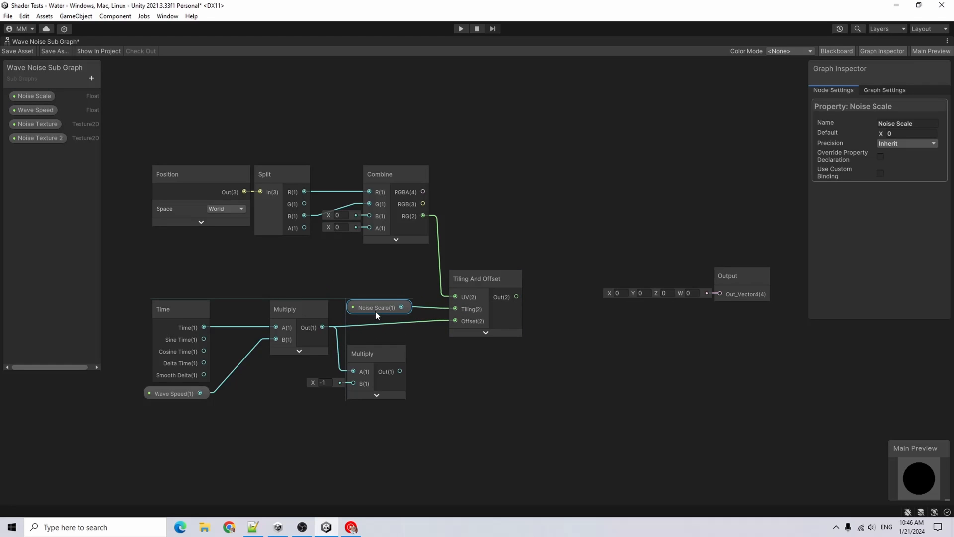
# Duplicate the Tiling And Offset node and feed its Offset from the second Multiply node's output
pyautogui.click(481, 287)
pyautogui.hotkey('ctrl', 'd')
pyautogui.moveTo(526, 302); pyautogui.dragTo(487, 367)
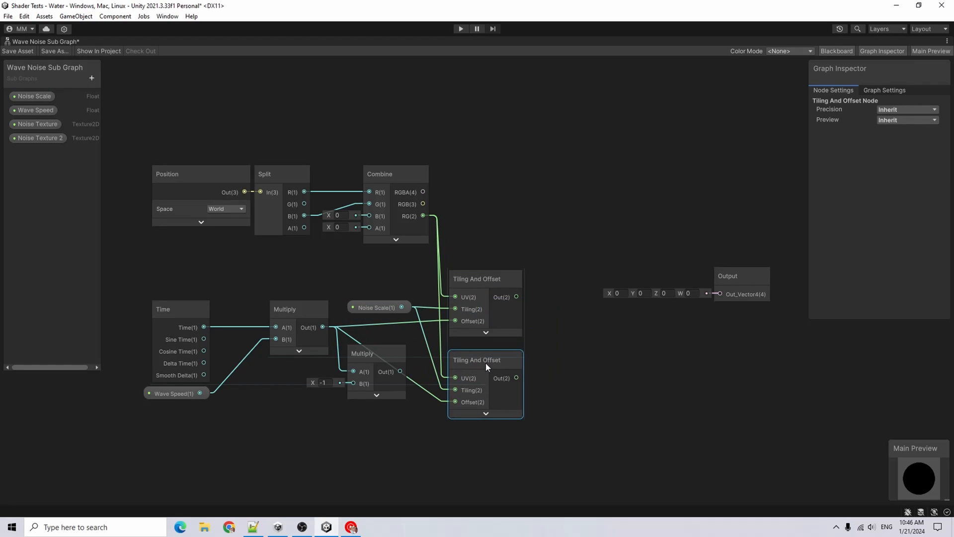
pyautogui.click(475, 293)
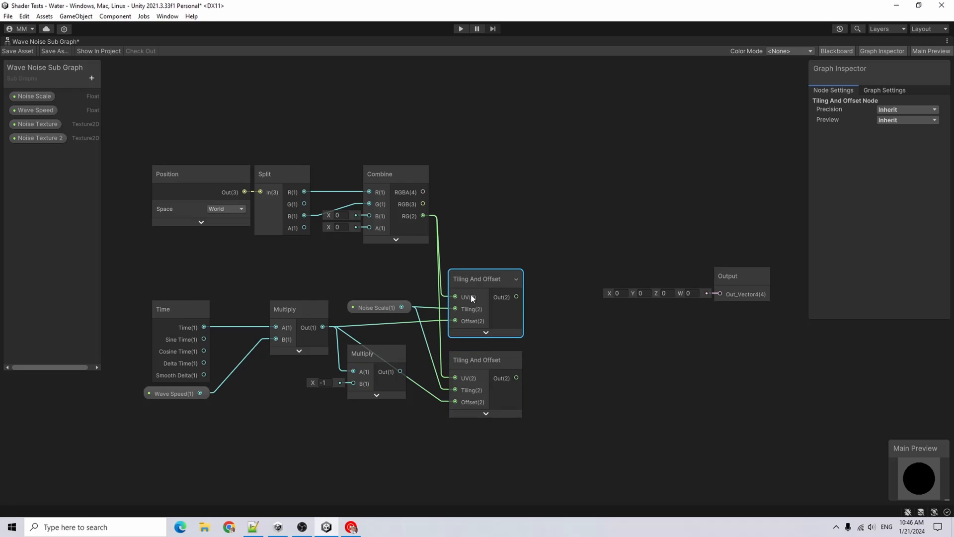
pyautogui.click(495, 378)
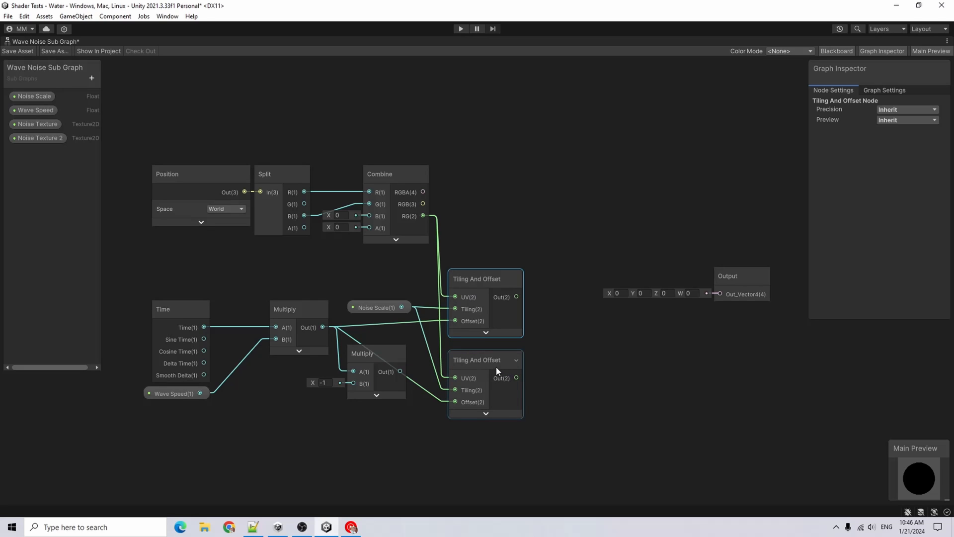
pyautogui.click(496, 367)
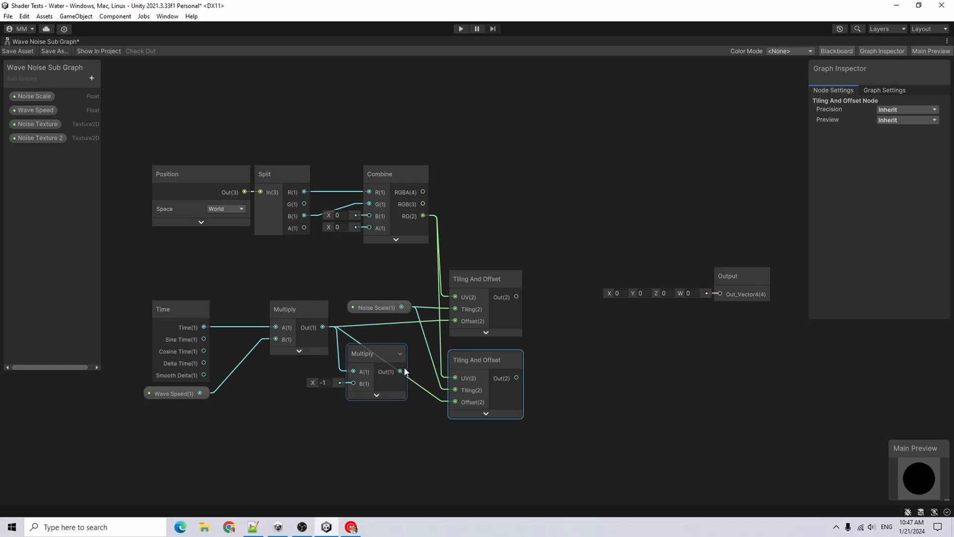
pyautogui.moveTo(402, 370); pyautogui.dragTo(458, 406)
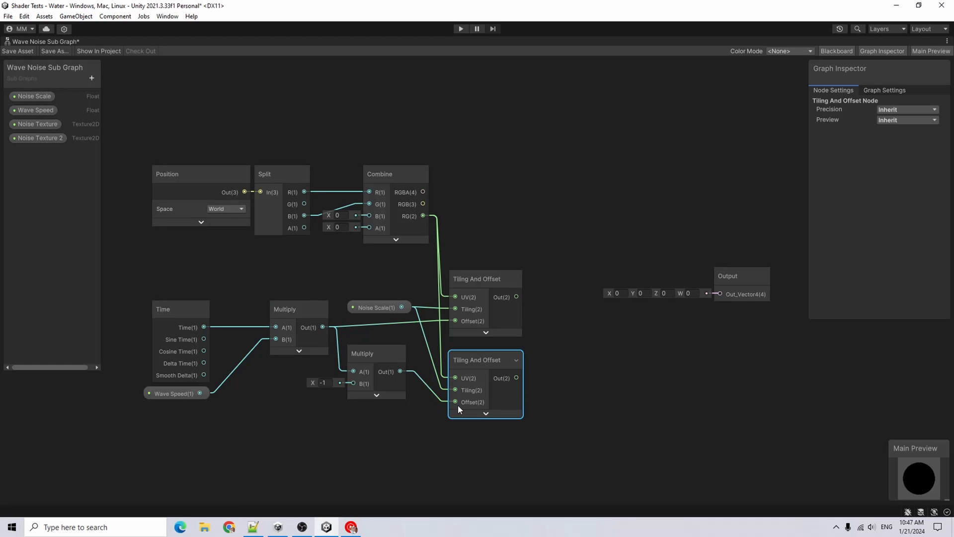
# Add a Sample Texture 2D LOD node to the graph
pyautogui.click(563, 346)
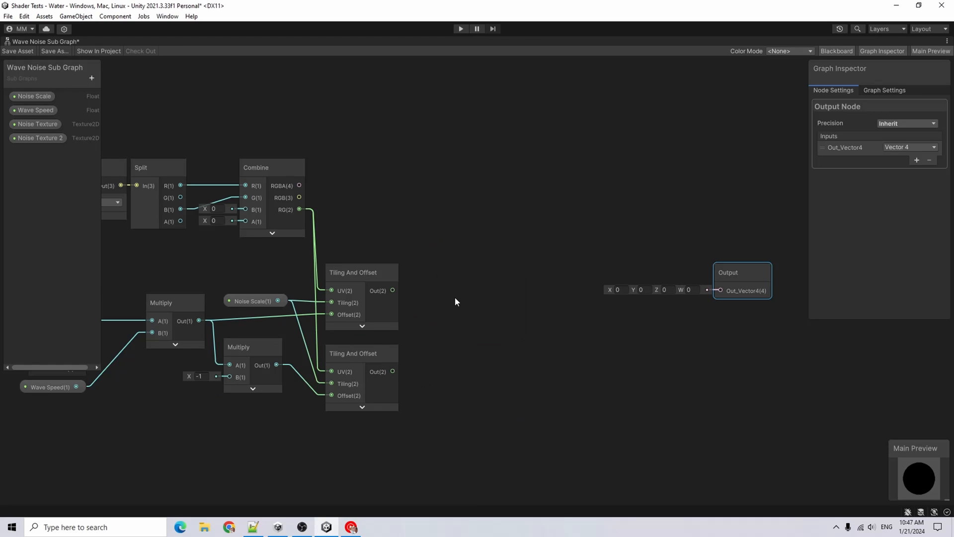
pyautogui.rightClick(455, 297)
pyautogui.click(491, 303)
pyautogui.write('samp')
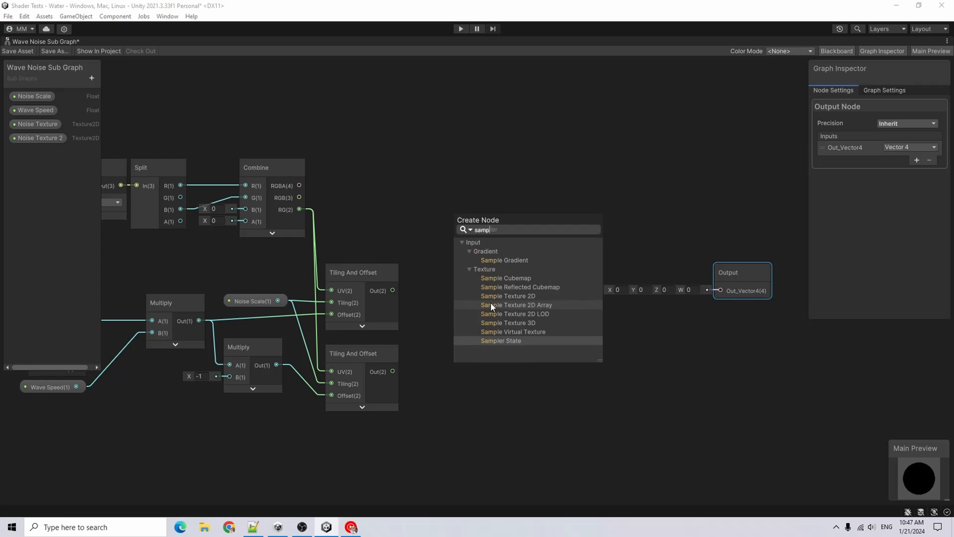
pyautogui.press('Up')
pyautogui.press('Down')
pyautogui.press('Return')
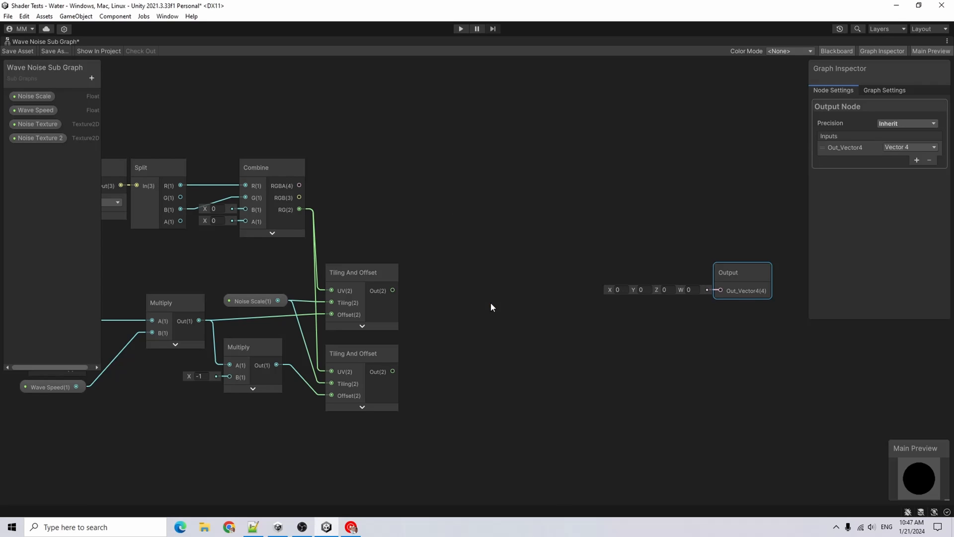
pyautogui.click(506, 429)
# Connect the Noise Texture property and the first Tiling And Offset output to the sampler's Texture and UV inputs
pyautogui.moveTo(37, 125); pyautogui.dragTo(217, 154)
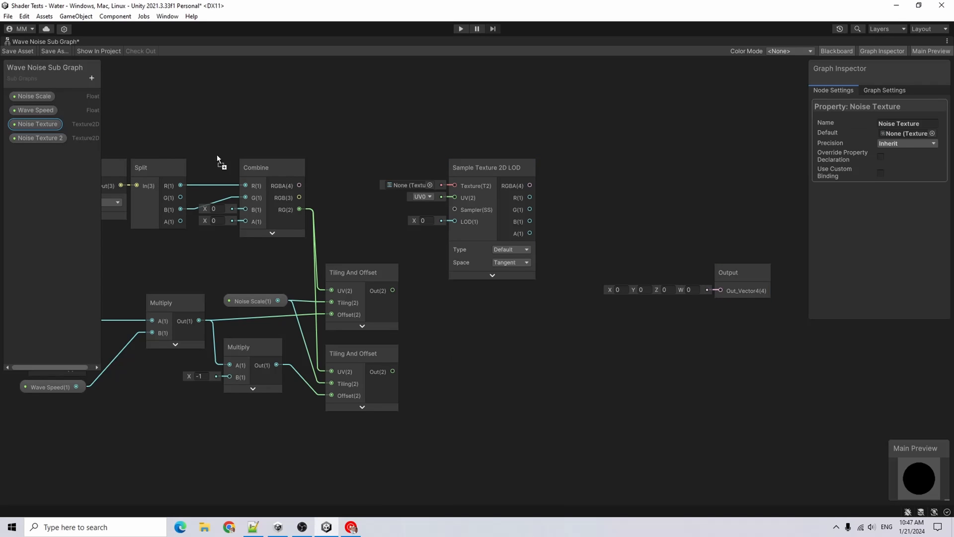
pyautogui.moveTo(348, 185); pyautogui.dragTo(347, 184)
pyautogui.moveTo(413, 192); pyautogui.dragTo(452, 187)
pyautogui.moveTo(381, 189); pyautogui.dragTo(380, 181)
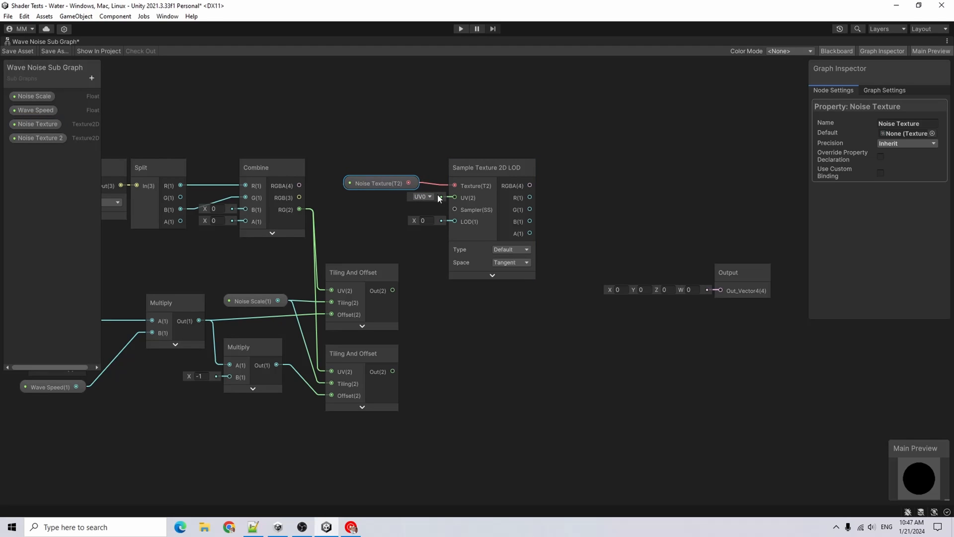
pyautogui.moveTo(393, 290); pyautogui.dragTo(455, 197)
# Add a second Sample Texture 2D LOD node using Noise Texture 2 and the second Tiling And Offset output
pyautogui.moveTo(39, 138); pyautogui.dragTo(342, 251)
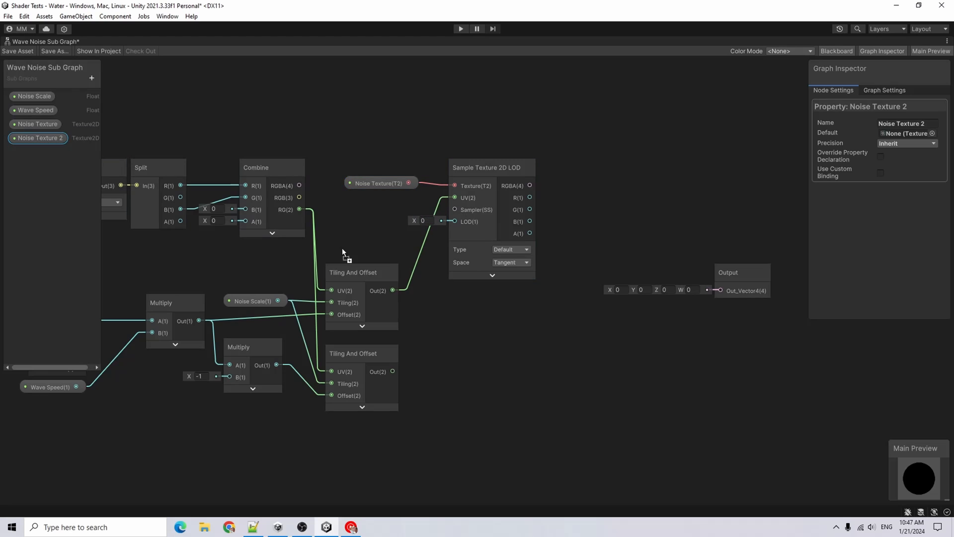
pyautogui.moveTo(404, 328); pyautogui.dragTo(481, 336)
pyautogui.press('space')
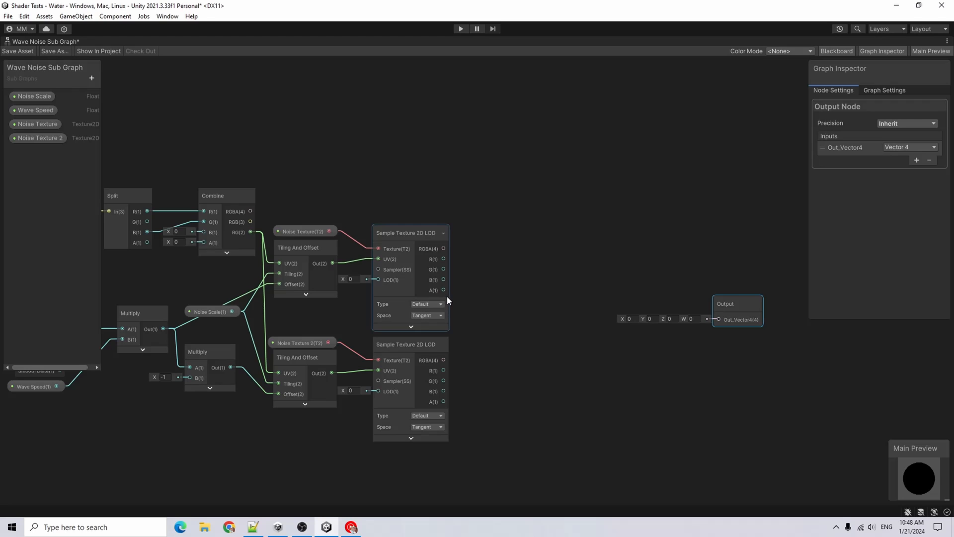
# Add a One Minus node fed by the first Sample Texture 2D LOD node's A output
pyautogui.moveTo(444, 290); pyautogui.dragTo(445, 291)
pyautogui.scroll(1, 440, 292)
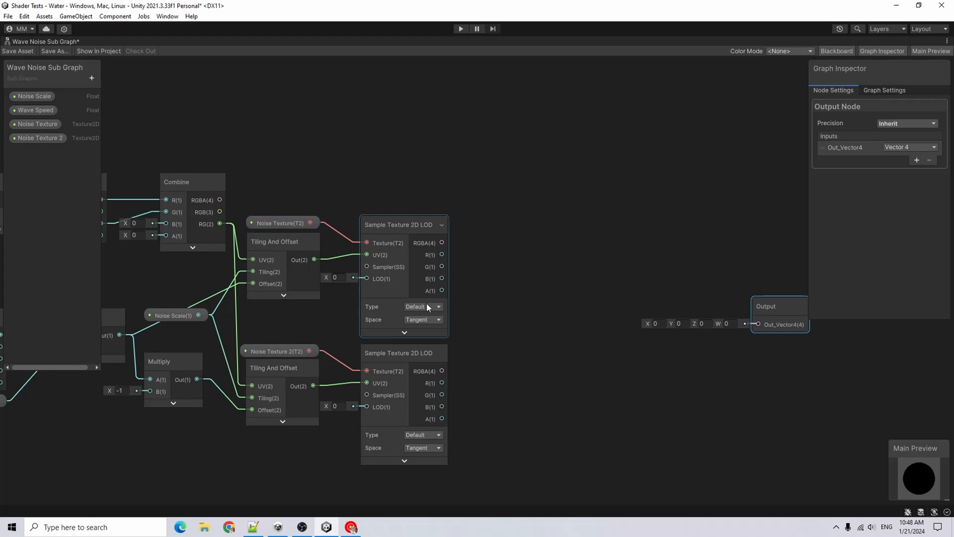
pyautogui.moveTo(441, 292); pyautogui.dragTo(520, 299)
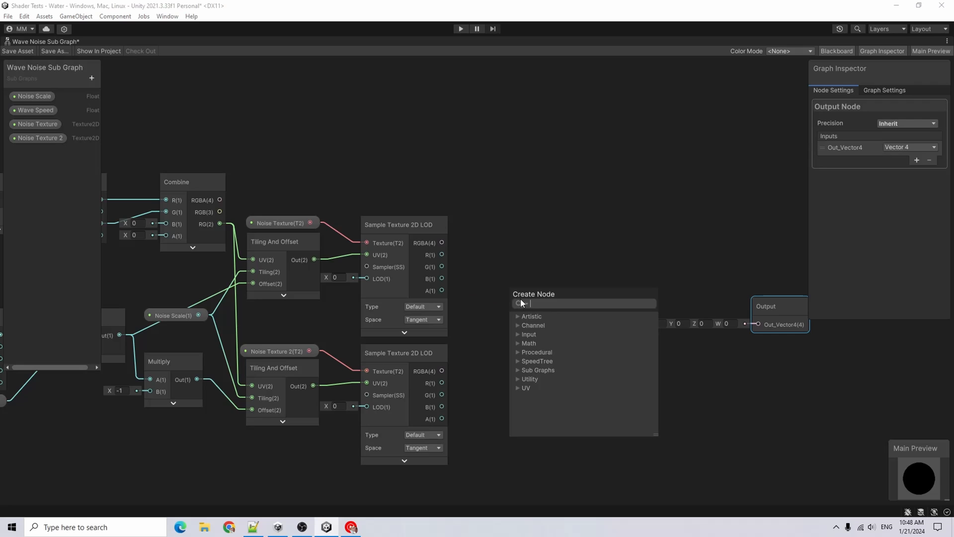
pyautogui.write('one')
pyautogui.press('Return')
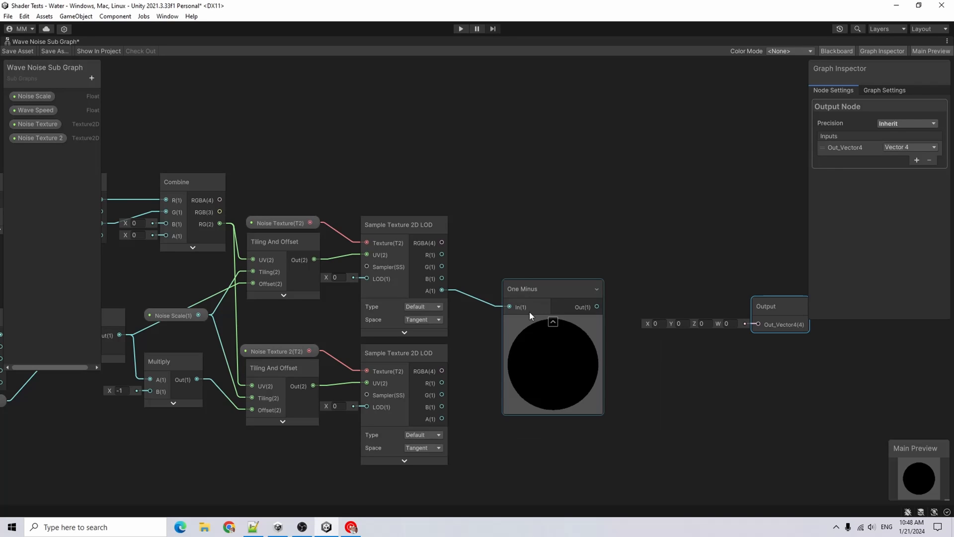
# Add a Multiply node that multiplies the One Minus output by the second sampler's A output
pyautogui.moveTo(519, 289); pyautogui.dragTo(571, 343)
pyautogui.write('multiply')
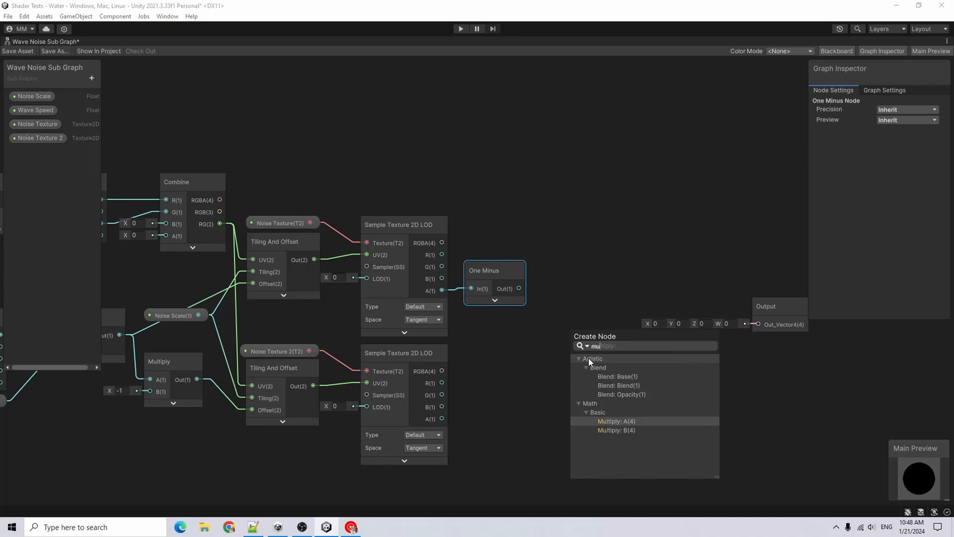
pyautogui.press('Return')
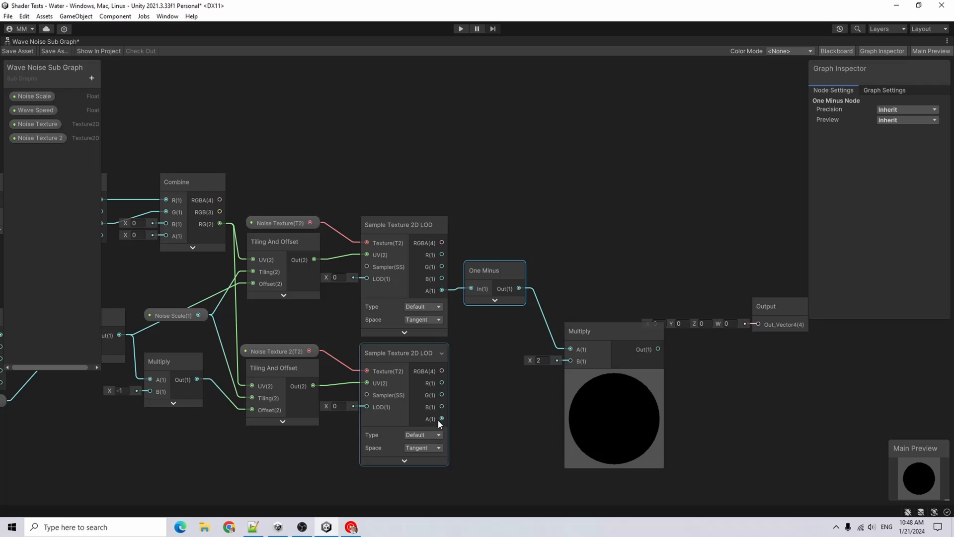
pyautogui.moveTo(440, 419); pyautogui.dragTo(577, 365)
pyautogui.moveTo(577, 365); pyautogui.dragTo(579, 362)
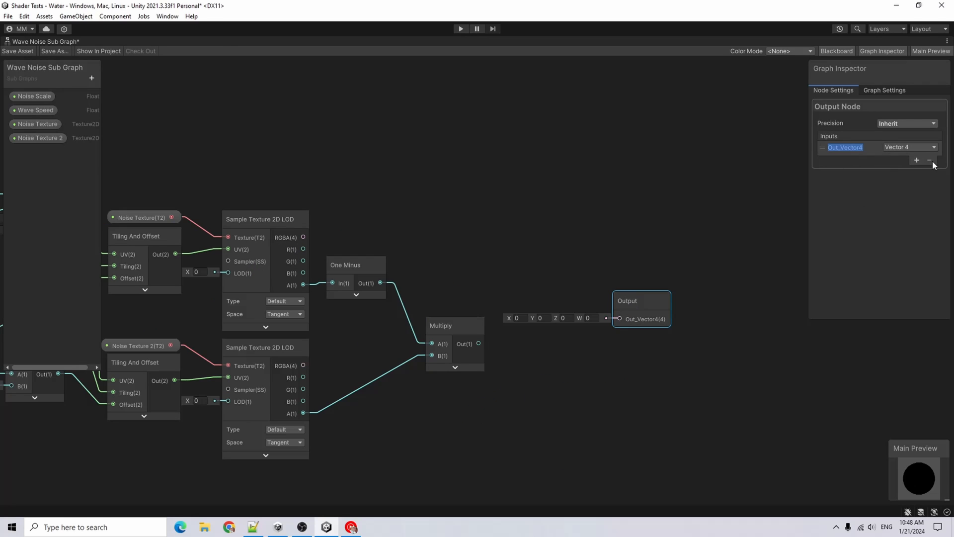
# Change the sub graph output to Float and add a second Float output
pyautogui.click(917, 147)
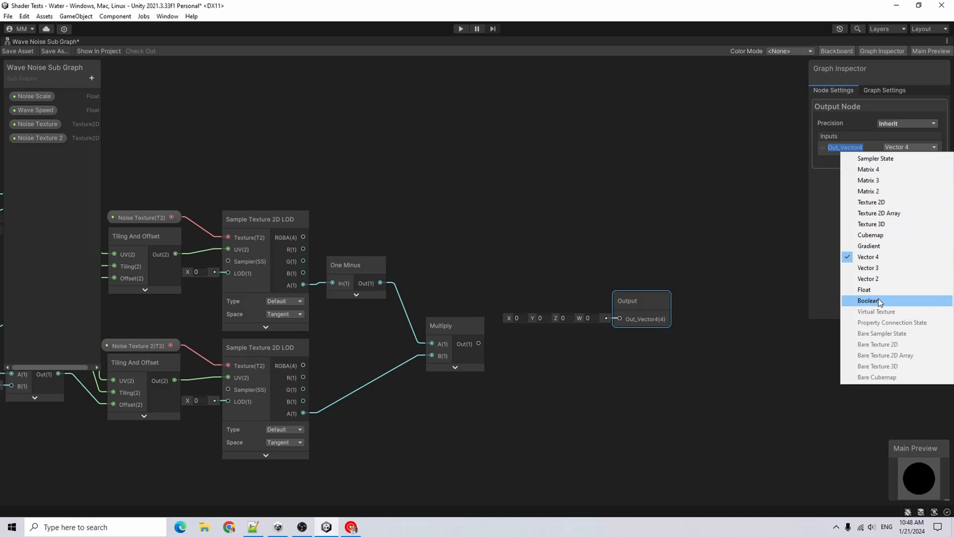
pyautogui.click(874, 290)
pyautogui.click(917, 160)
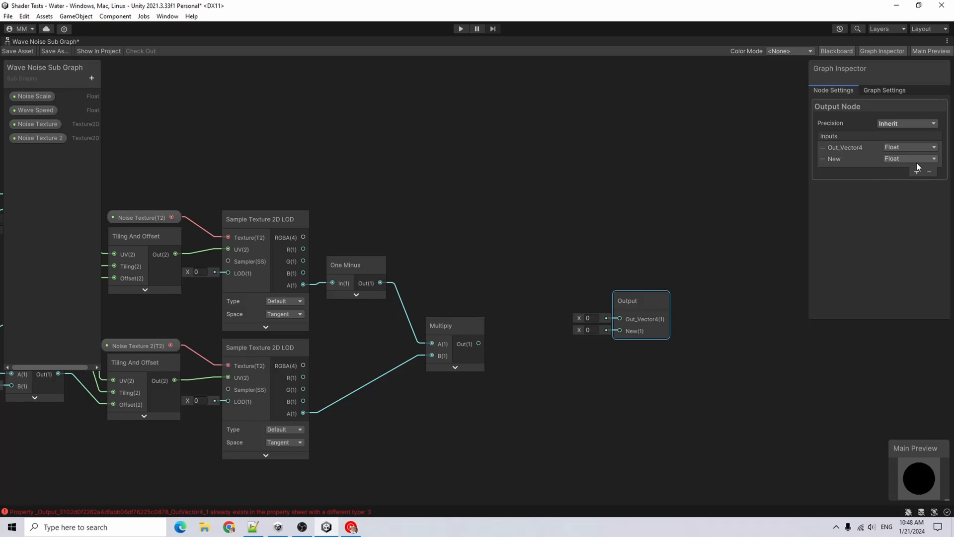
pyautogui.write('Out_F')
# Connect the Multiply output to both Float outputs of the Output node
pyautogui.moveTo(479, 344); pyautogui.dragTo(620, 318)
pyautogui.moveTo(479, 344); pyautogui.dragTo(549, 326)
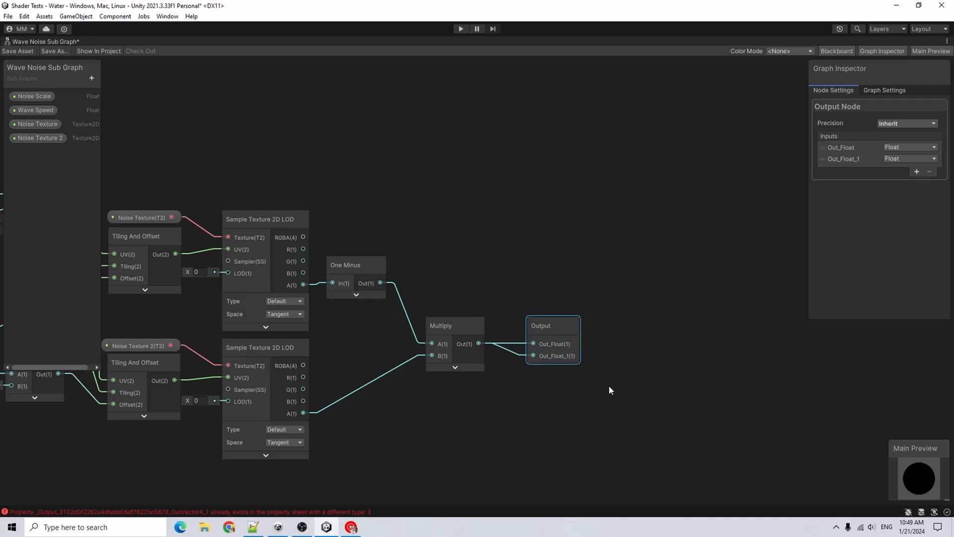
pyautogui.press('a')
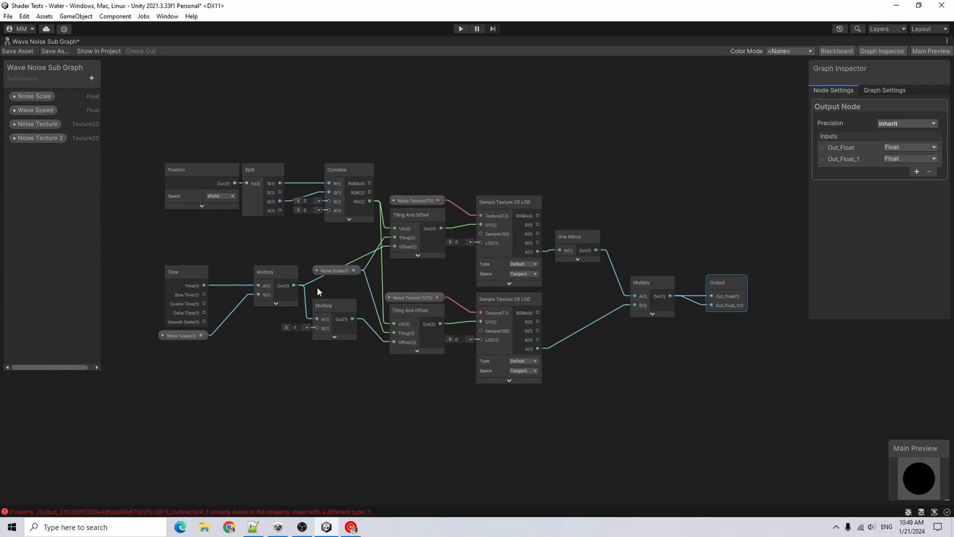
# Tidy the Noise Scale node's position and save the Wave Noise sub graph
pyautogui.moveTo(318, 269); pyautogui.dragTo(330, 280)
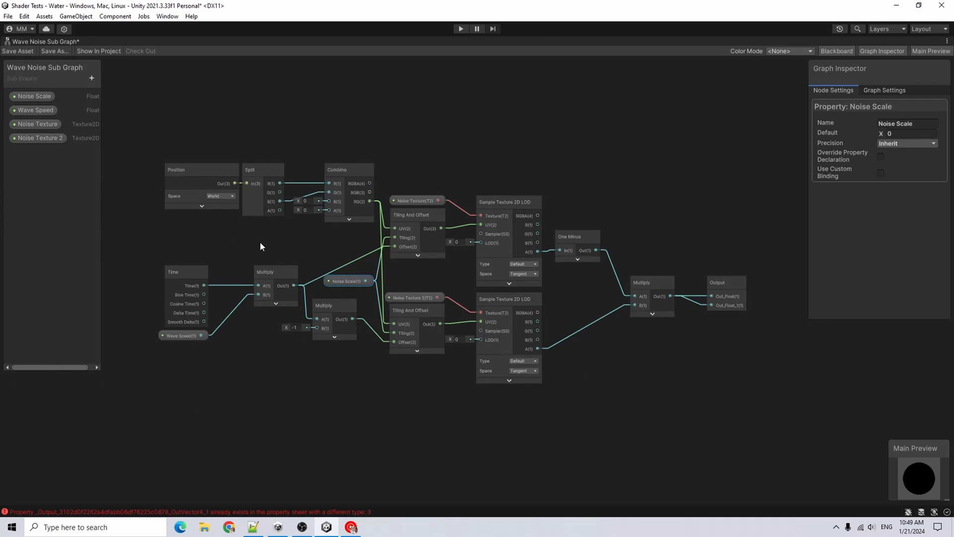
pyautogui.click(27, 52)
pyautogui.doubleClick(46, 42)
# Create a new sub graph asset named Foam Sub Graph in the Shaders folder and open it
pyautogui.rightClick(281, 402)
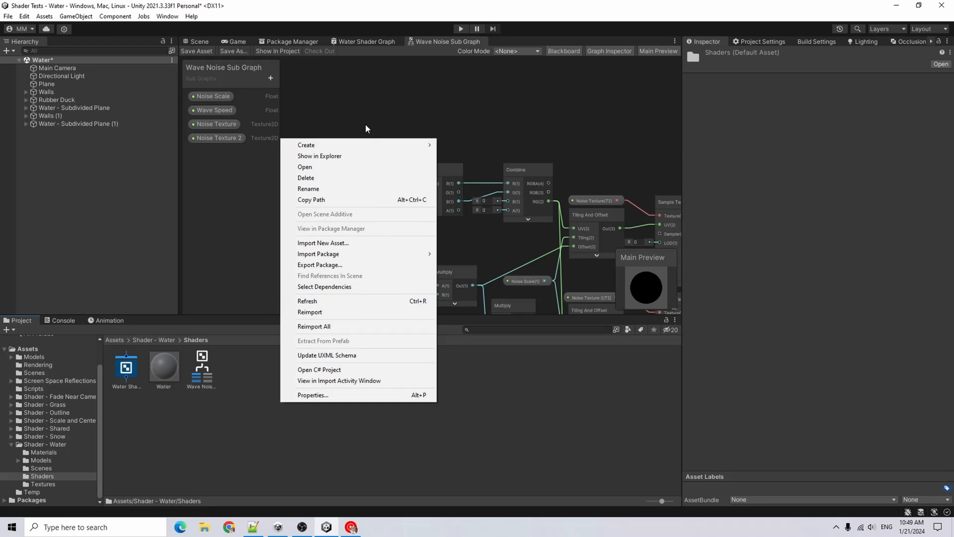
pyautogui.moveTo(359, 149)
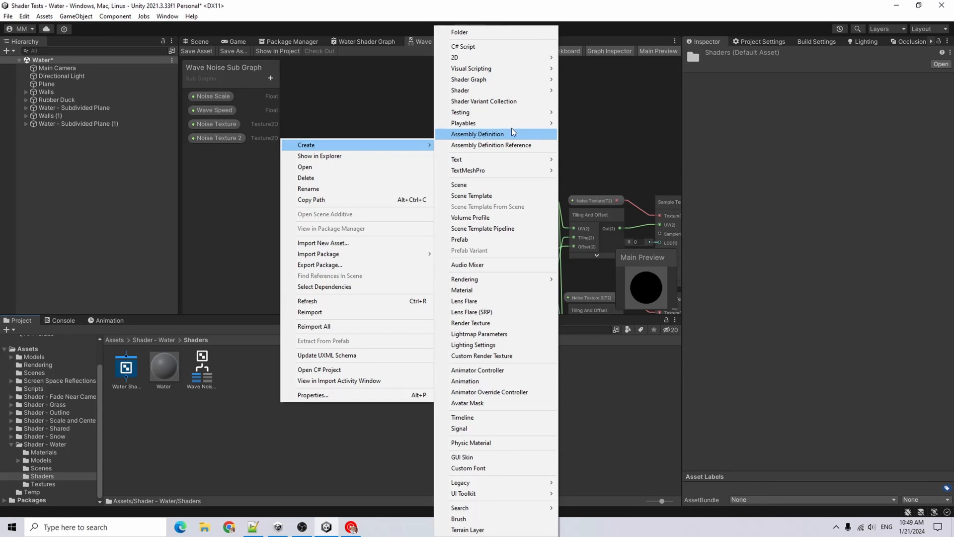
pyautogui.moveTo(485, 85)
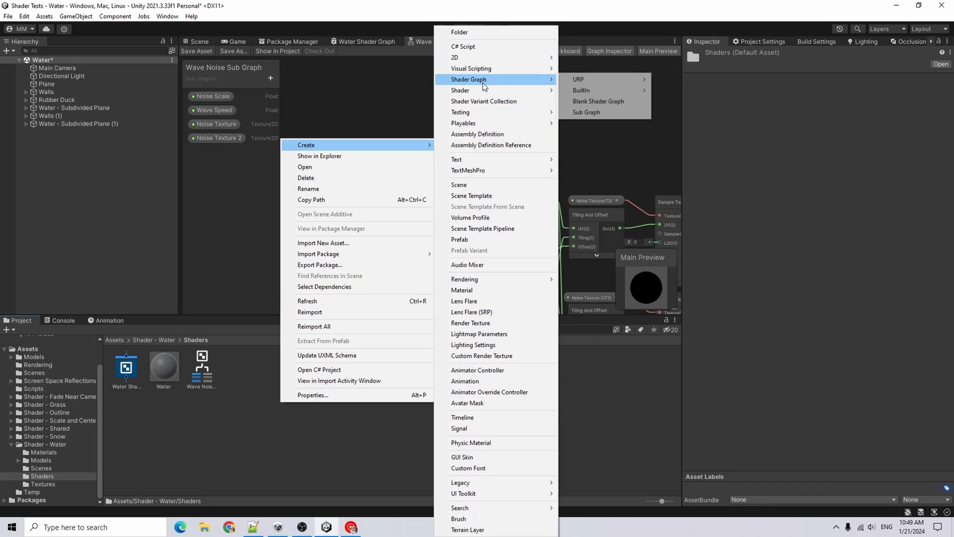
pyautogui.click(609, 112)
pyautogui.write('Foam')
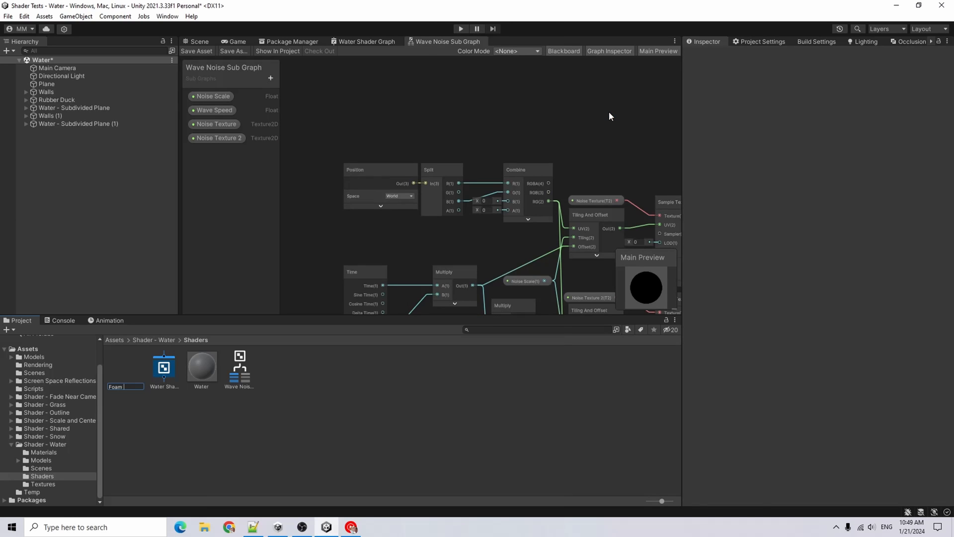
pyautogui.write('Graph')
pyautogui.press('Return')
pyautogui.doubleClick(529, 41)
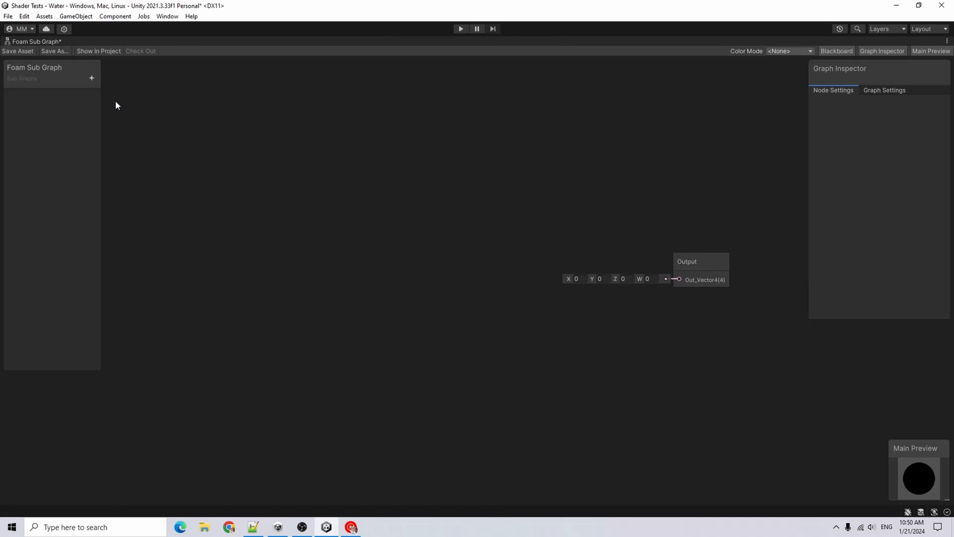
# Add a Float property Foam Distance and Color properties Foam Color and Water Color to the blackboard
pyautogui.click(91, 78)
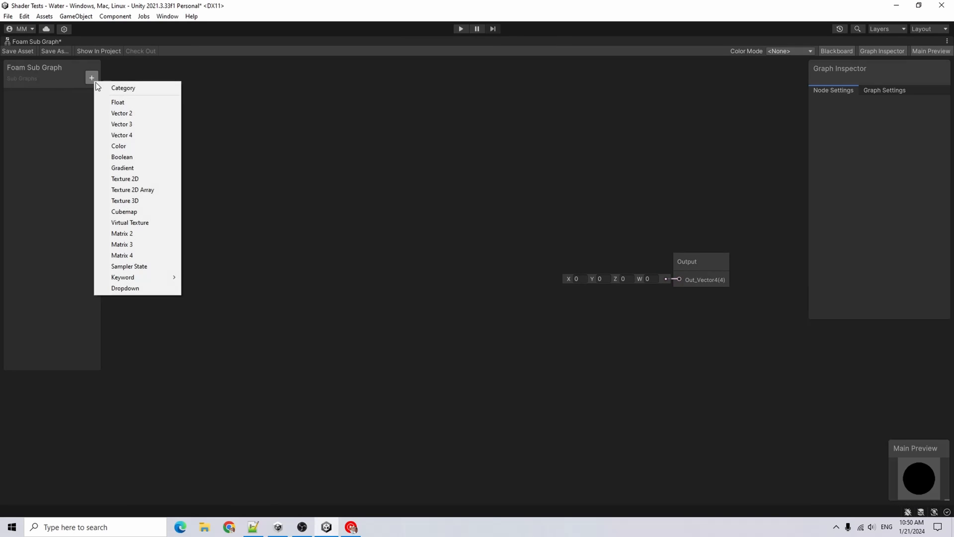
pyautogui.click(131, 101)
pyautogui.write('Foam ')
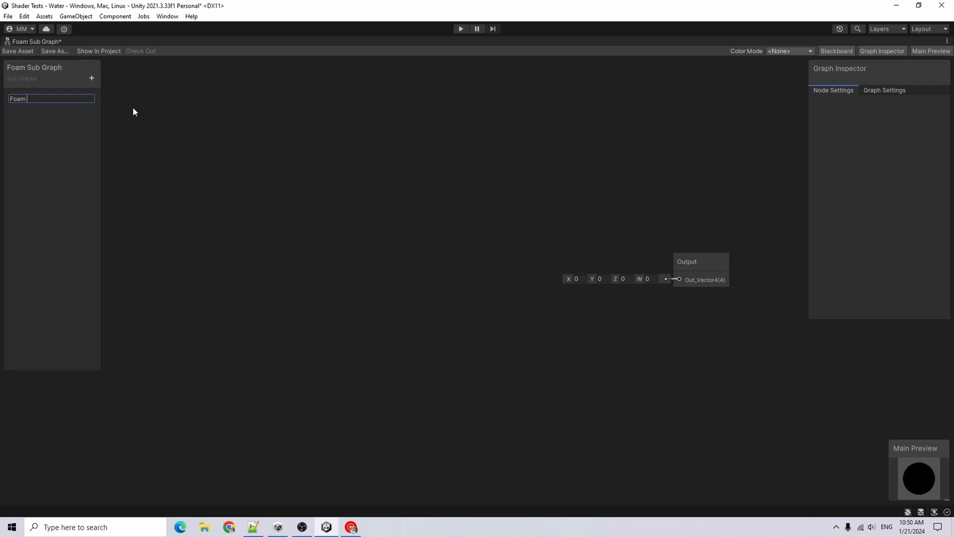
pyautogui.write('Distance')
pyautogui.click(91, 78)
pyautogui.click(152, 145)
pyautogui.write('F')
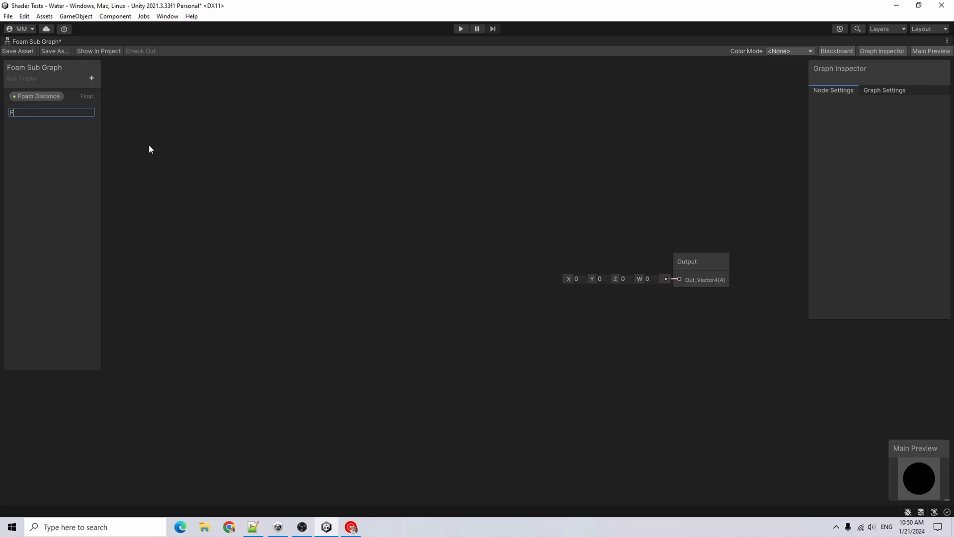
pyautogui.write('oam Color')
pyautogui.click(91, 78)
pyautogui.click(139, 142)
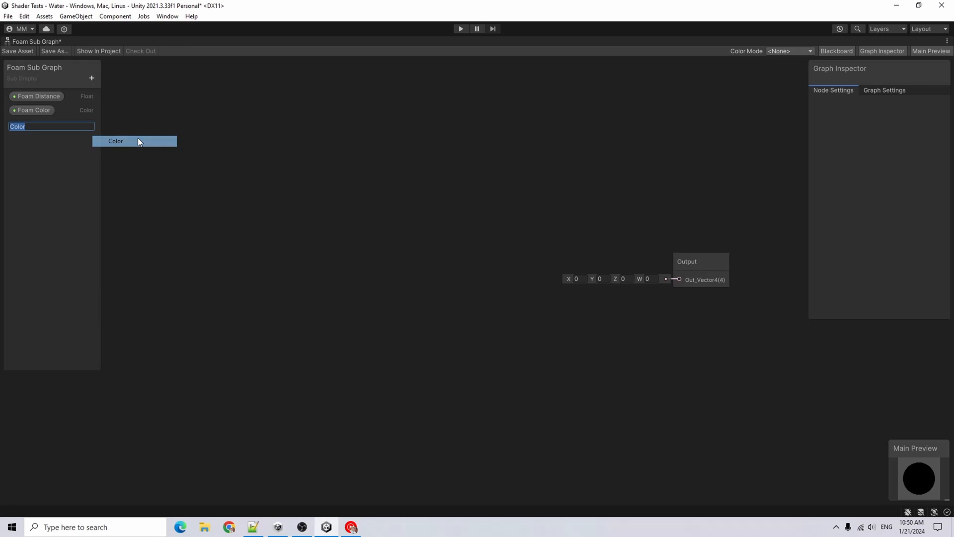
pyautogui.write('Water Color')
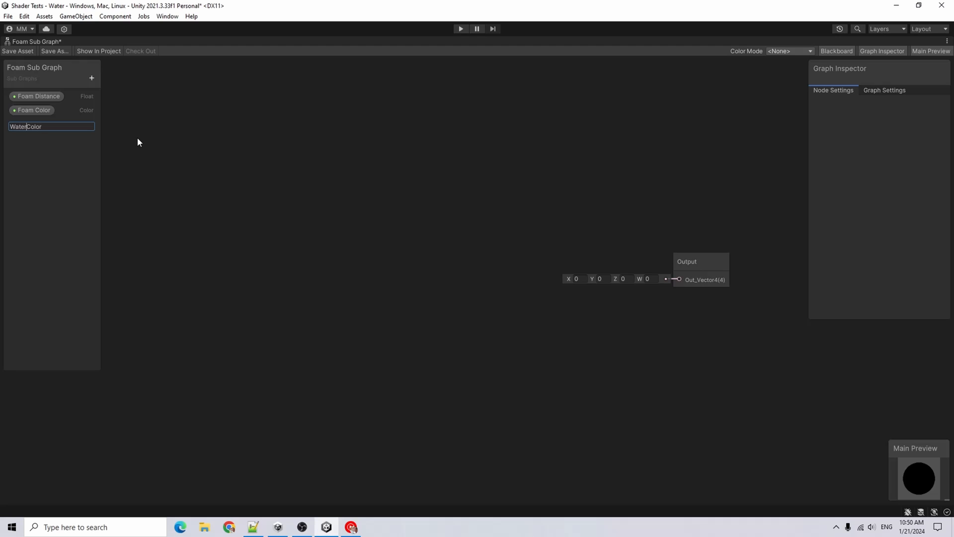
pyautogui.press('Return')
# Add a Scene Depth node and set its sampling mode to Eye
pyautogui.rightClick(273, 229)
pyautogui.click(298, 232)
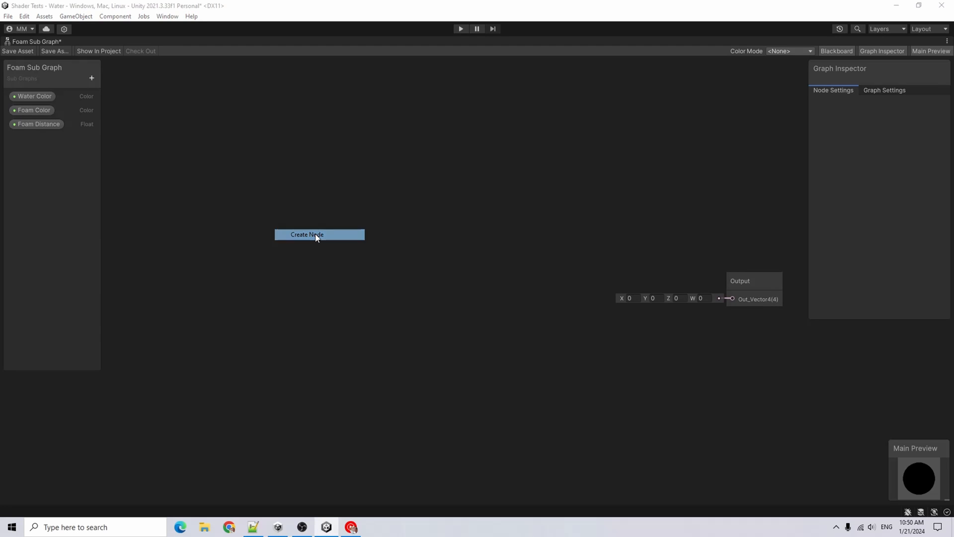
pyautogui.write('scene')
pyautogui.click(360, 235)
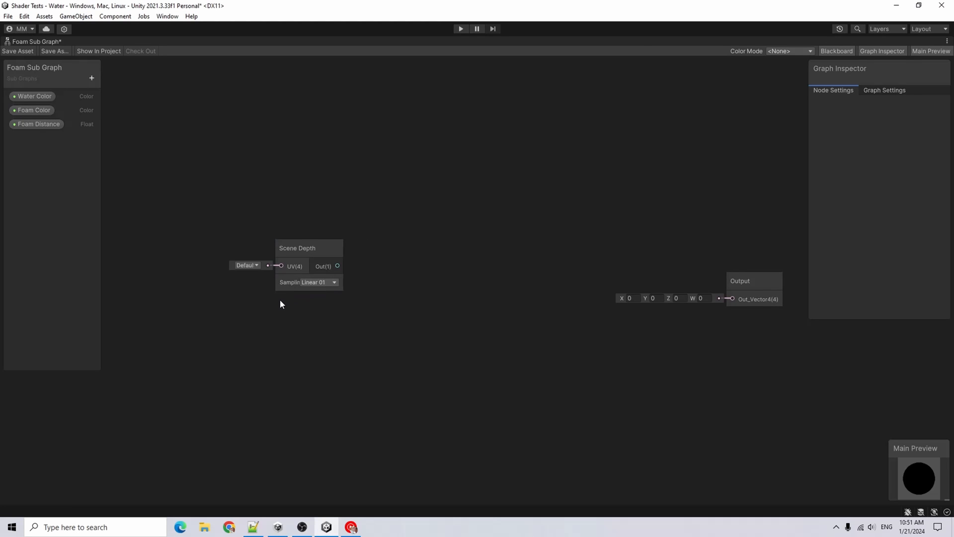
pyautogui.click(326, 284)
pyautogui.click(360, 313)
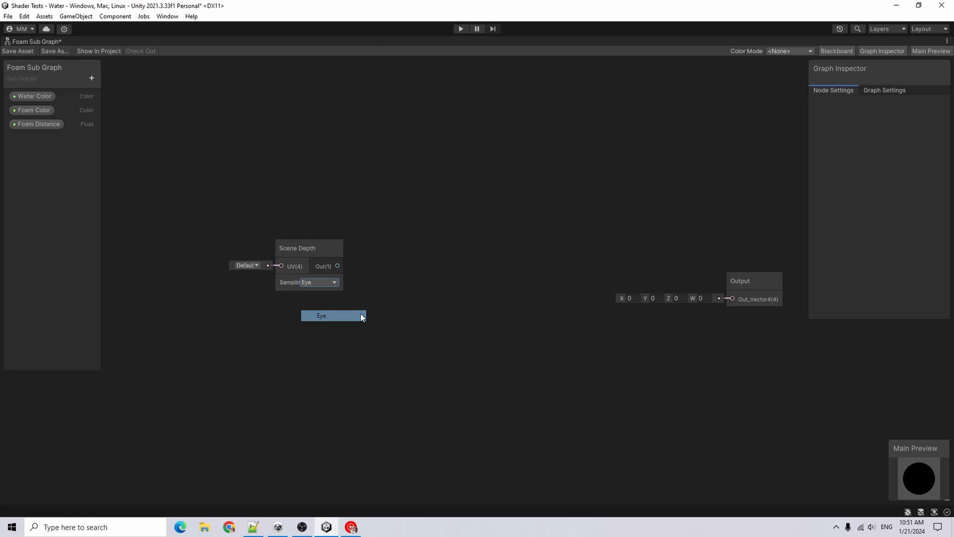
# Add a Screen Position node in Raw mode and place it below the Scene Depth node
pyautogui.moveTo(293, 248); pyautogui.dragTo(276, 203)
pyautogui.press('space')
pyautogui.write('S')
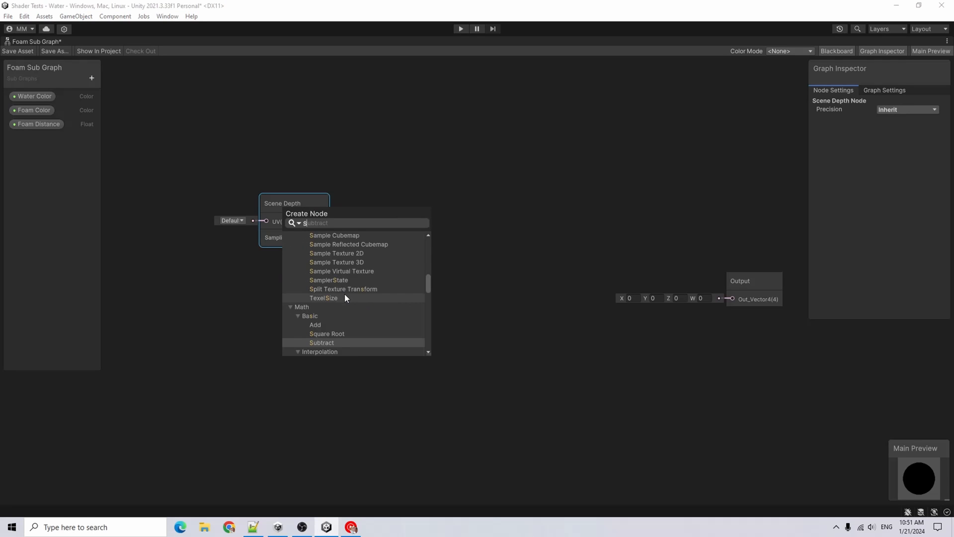
pyautogui.write('creen')
pyautogui.press('Up')
pyautogui.press('Up')
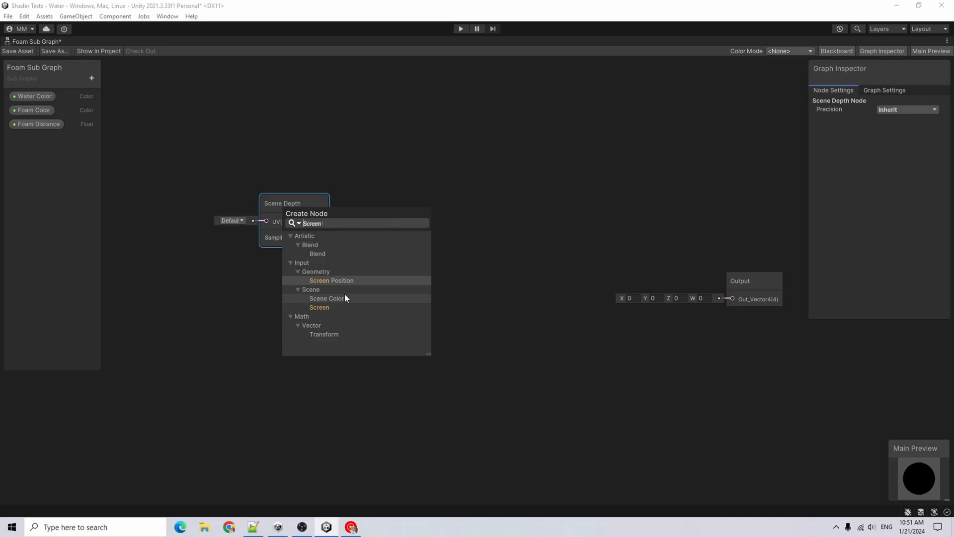
pyautogui.press('Return')
pyautogui.click(337, 348)
pyautogui.click(331, 368)
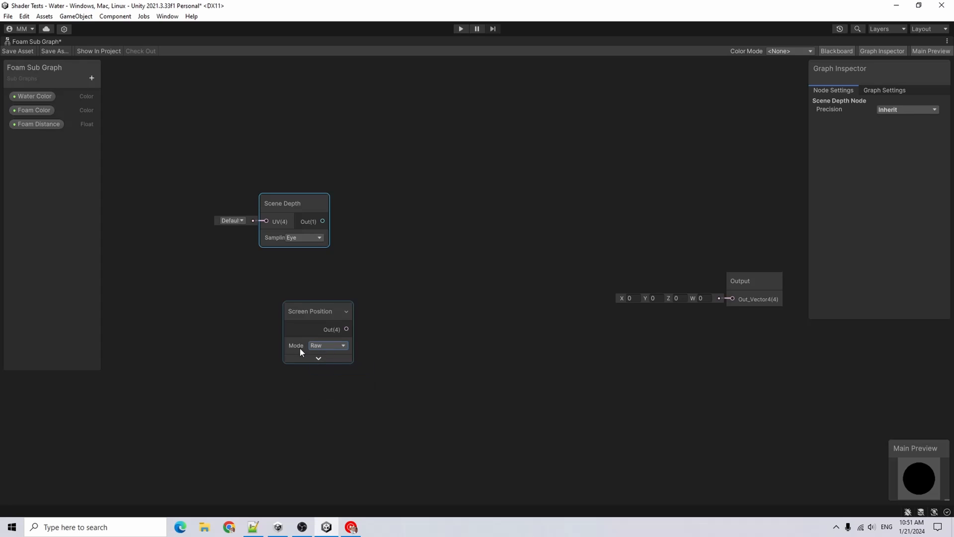
pyautogui.moveTo(307, 311); pyautogui.dragTo(283, 267)
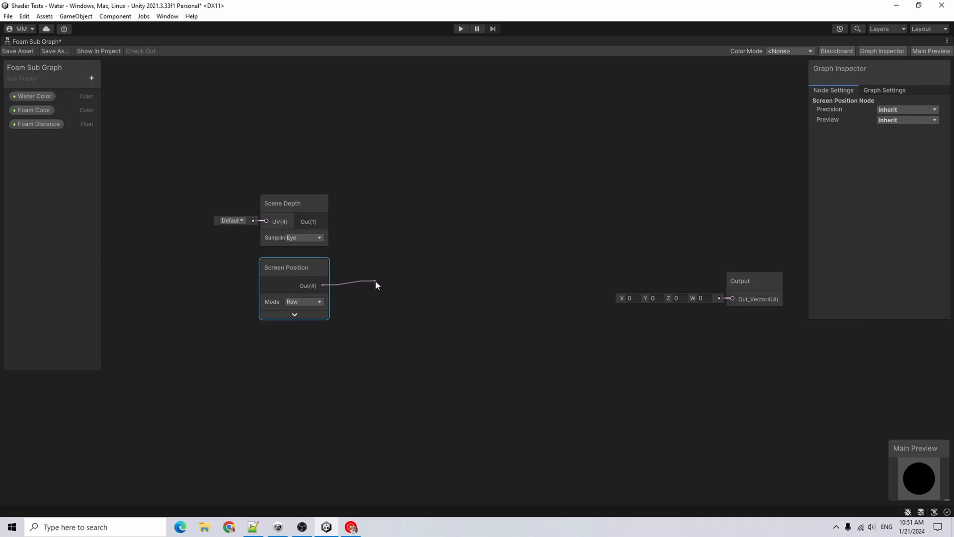
# Add a Split node fed by the Screen Position output
pyautogui.moveTo(363, 287); pyautogui.dragTo(360, 287)
pyautogui.write('split')
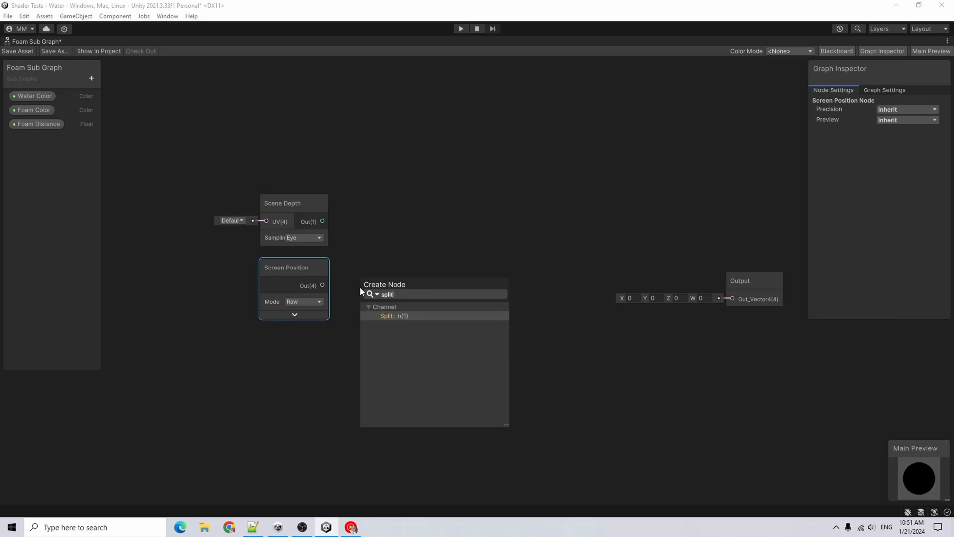
pyautogui.press('Return')
# Add a Subtract node that subtracts the Split's A output from the Scene Depth output
pyautogui.press('space')
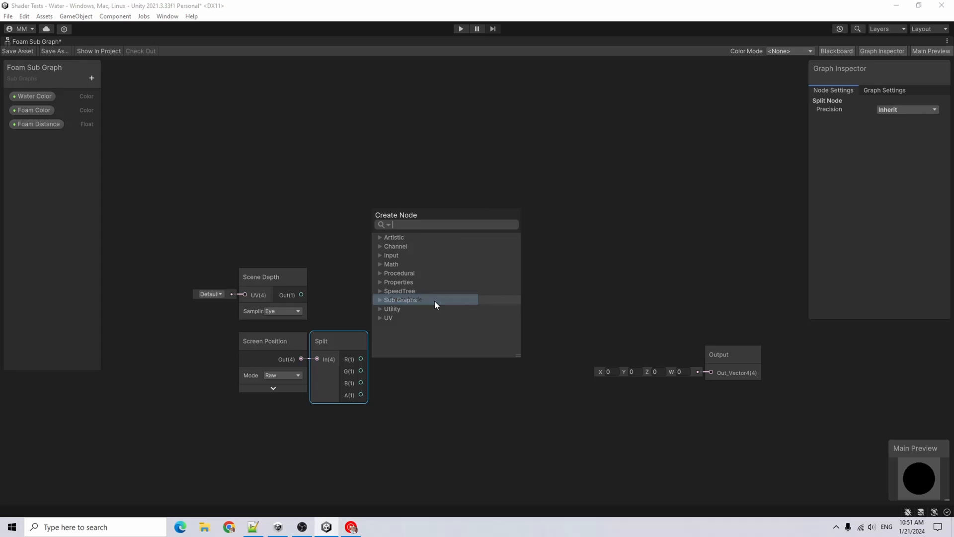
pyautogui.write('sub')
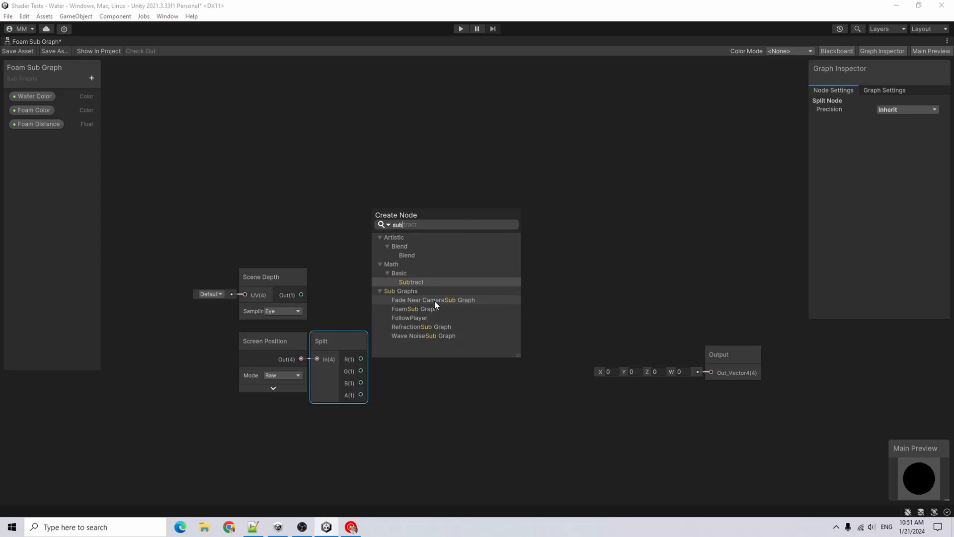
pyautogui.press('Return')
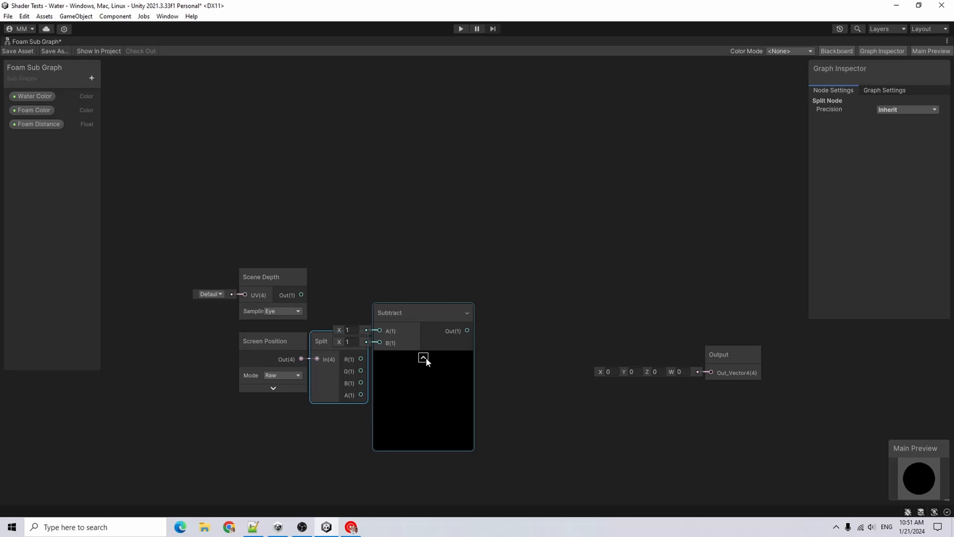
pyautogui.click(423, 358)
pyautogui.moveTo(300, 295); pyautogui.dragTo(406, 295)
pyautogui.moveTo(361, 396); pyautogui.dragTo(406, 307)
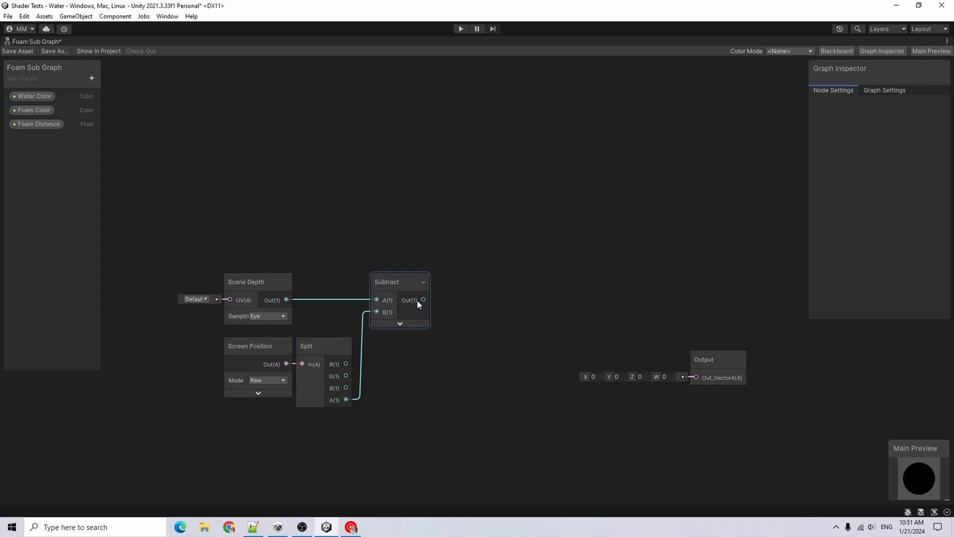
# Divide the Subtract result by the Foam Distance property
pyautogui.moveTo(424, 300); pyautogui.dragTo(449, 332)
pyautogui.write('divide')
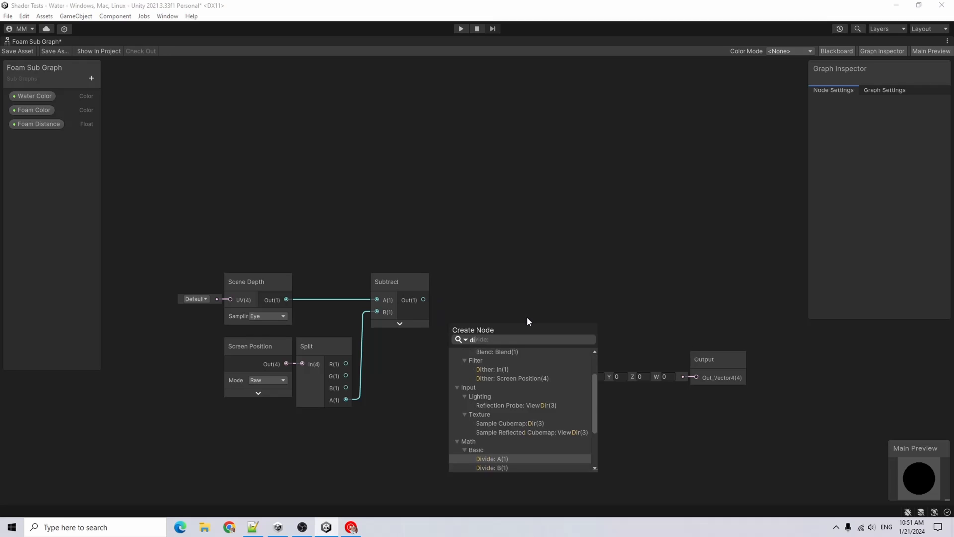
pyautogui.press('Return')
pyautogui.moveTo(391, 337); pyautogui.dragTo(449, 355)
pyautogui.moveTo(506, 342); pyautogui.dragTo(450, 368, button='middle')
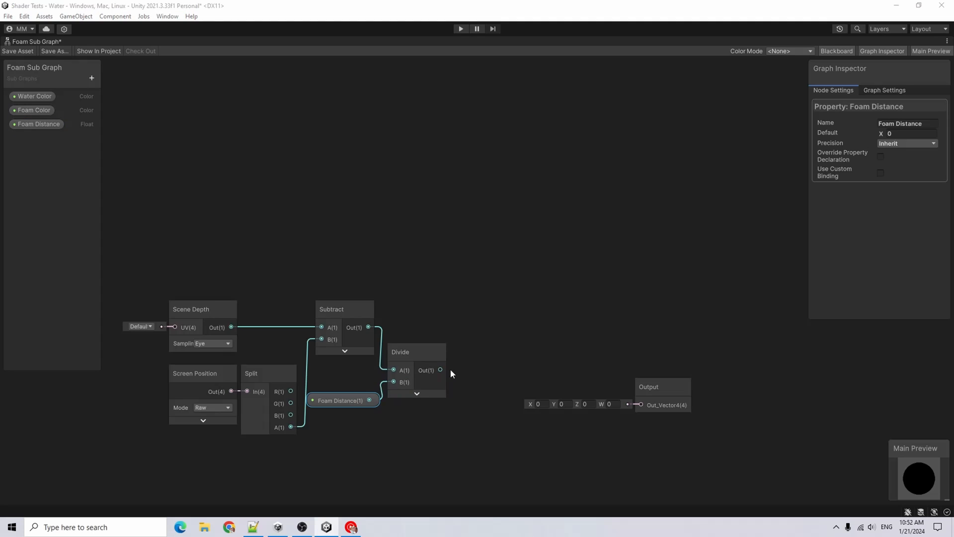
# Add a Saturate node fed by the Divide output
pyautogui.moveTo(440, 369); pyautogui.dragTo(476, 379)
pyautogui.write('sat')
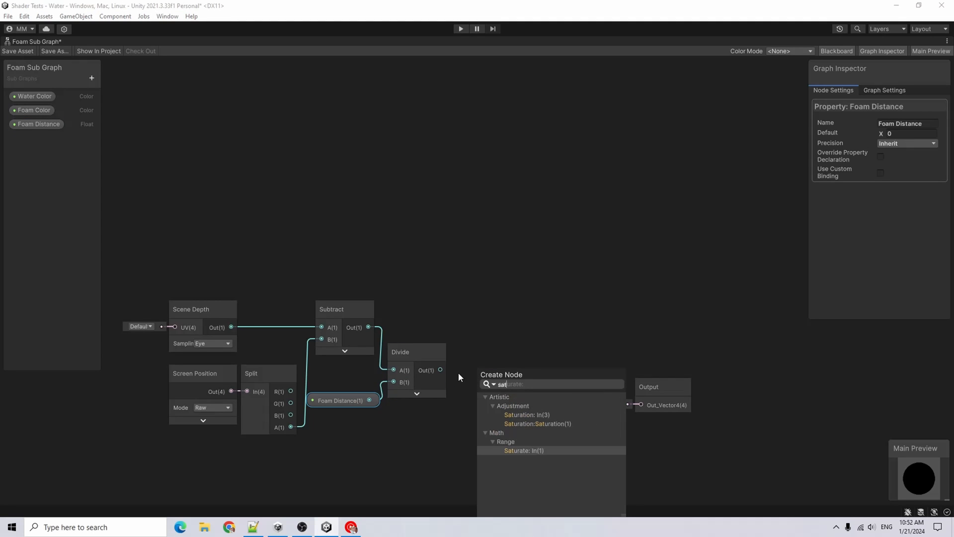
pyautogui.press('Return')
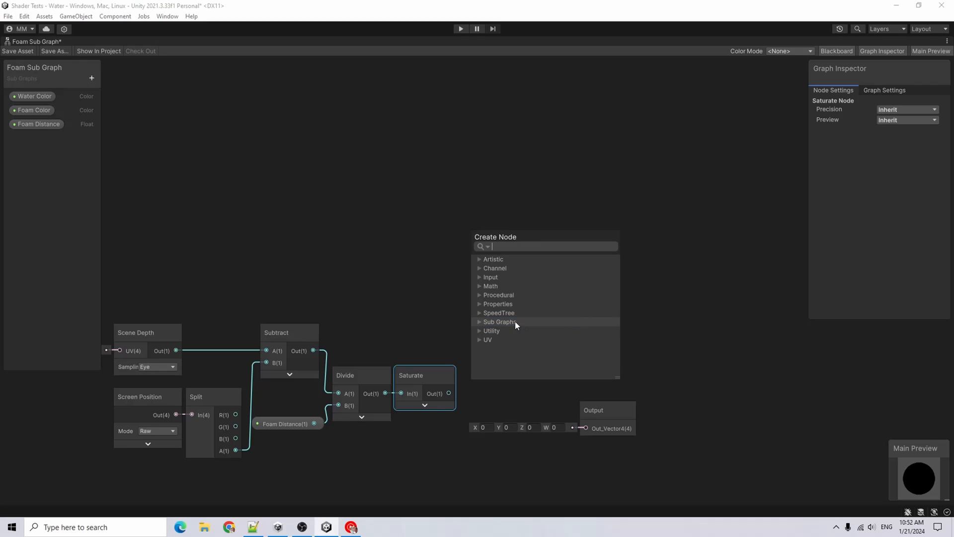
# Add a Lerp node blending Foam Color into A and Water Color into B, driven by the Saturate output
pyautogui.write('lerp')
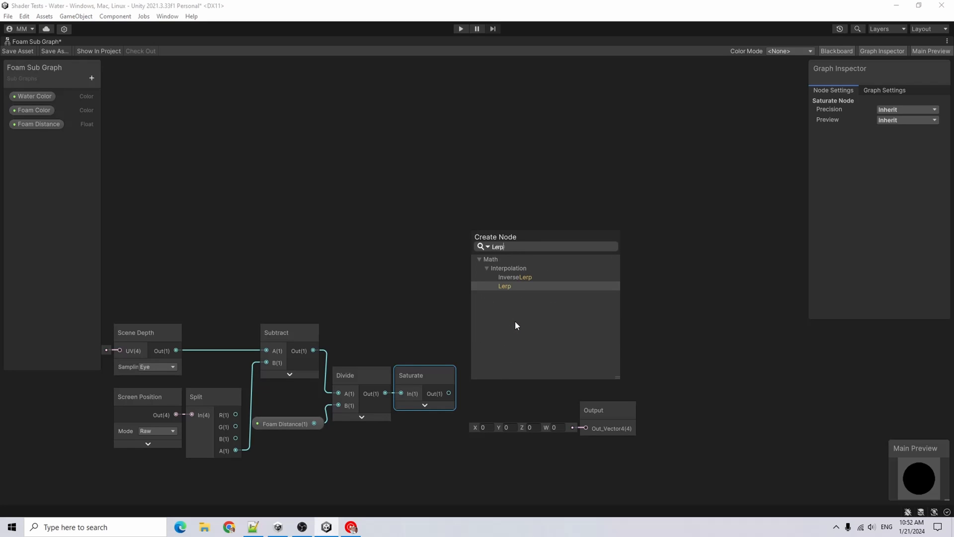
pyautogui.press('Return')
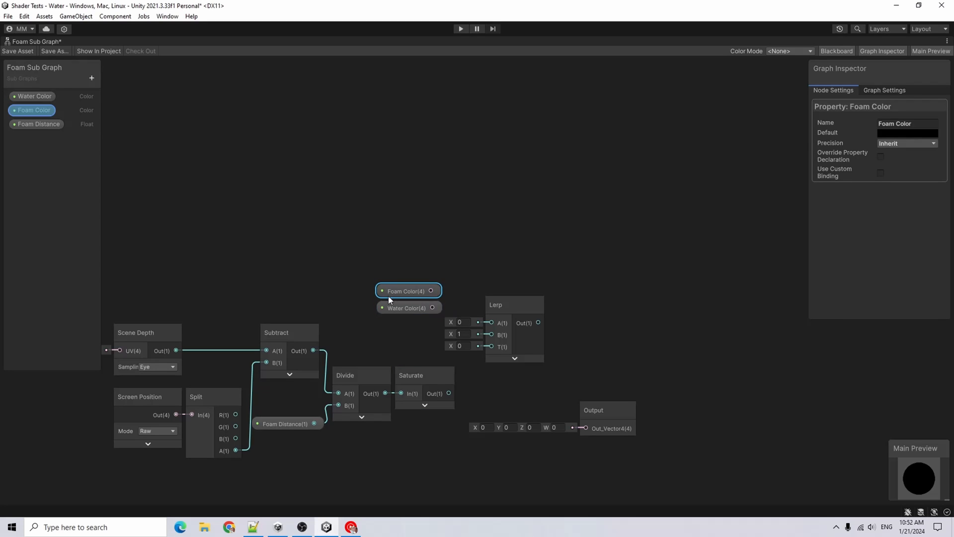
pyautogui.moveTo(431, 291); pyautogui.dragTo(491, 323)
pyautogui.moveTo(433, 307); pyautogui.dragTo(491, 335)
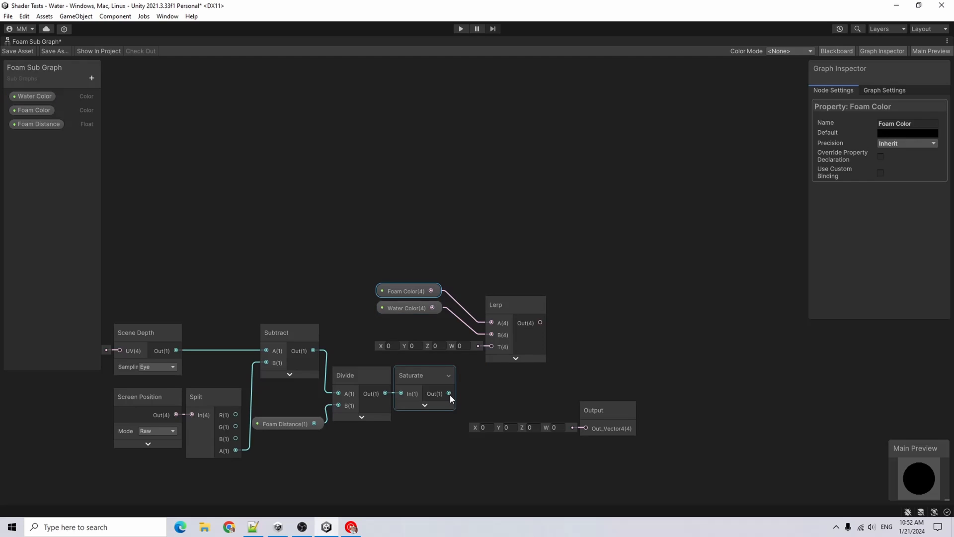
pyautogui.moveTo(450, 394); pyautogui.dragTo(497, 346)
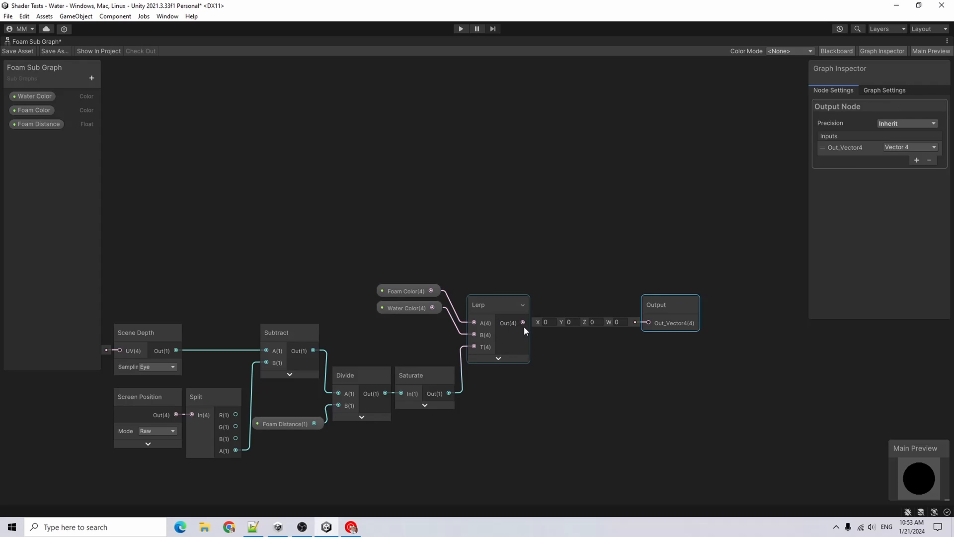
# Connect the Lerp output to the sub graph's Output node and restore the docked editor layout
pyautogui.moveTo(523, 326); pyautogui.dragTo(580, 292)
pyautogui.moveTo(580, 292); pyautogui.dragTo(580, 297)
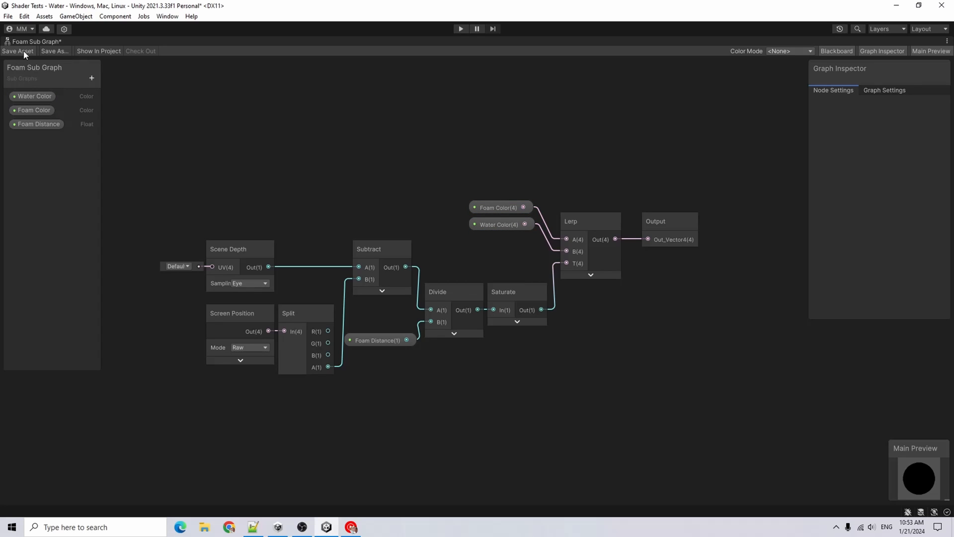
pyautogui.doubleClick(39, 40)
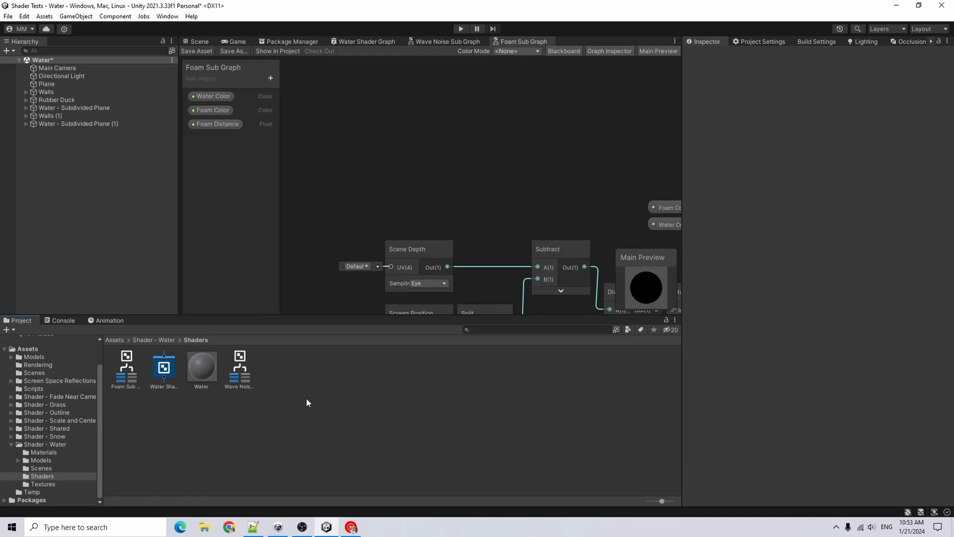
# Create a new shader sub graph named "Refraction Sub Graph" in the Shaders folder and open it
pyautogui.rightClick(315, 391)
pyautogui.moveTo(382, 130)
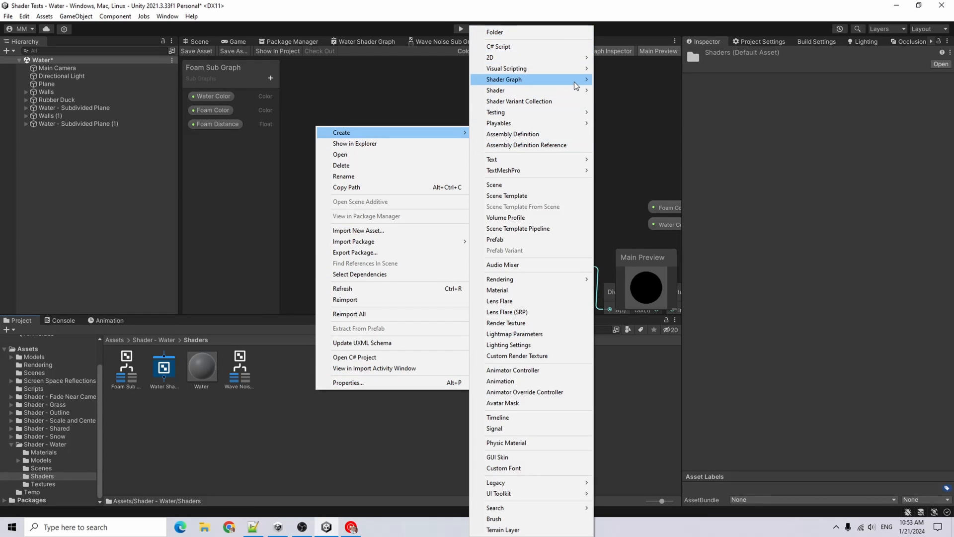
pyautogui.moveTo(547, 79)
pyautogui.click(651, 113)
pyautogui.press('BackSpace')
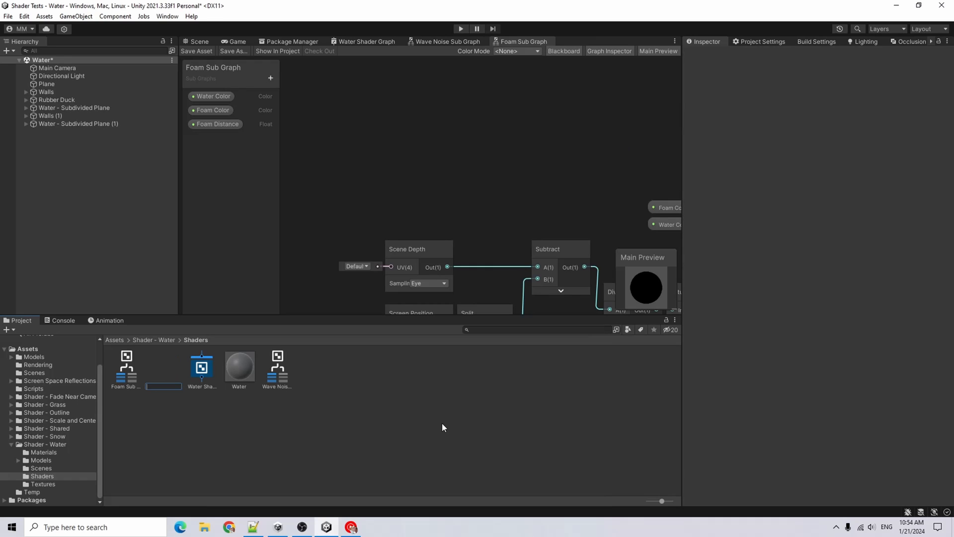
pyautogui.write('Refraction Sub Graph')
pyautogui.doubleClick(587, 41)
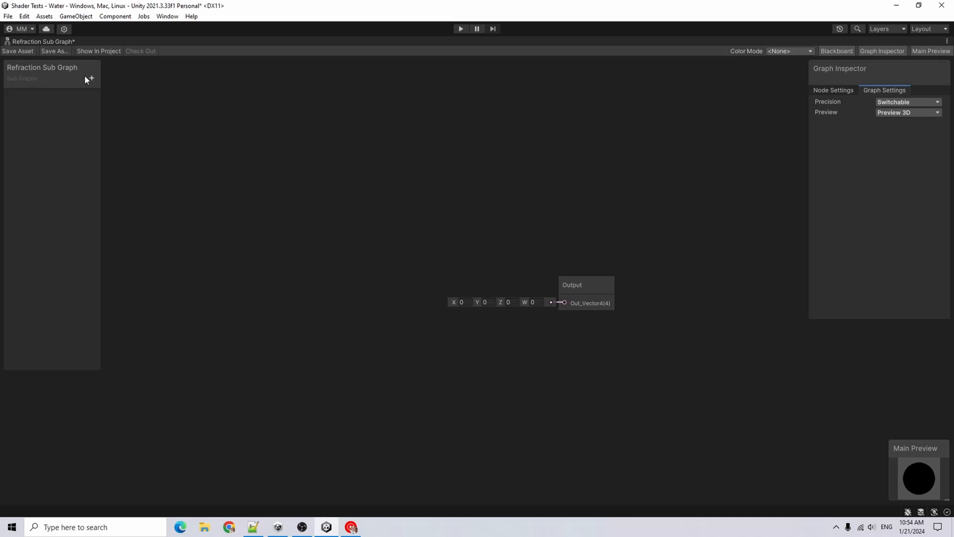
# Add two Float properties to the blackboard named Refraction and Distortion
pyautogui.click(89, 78)
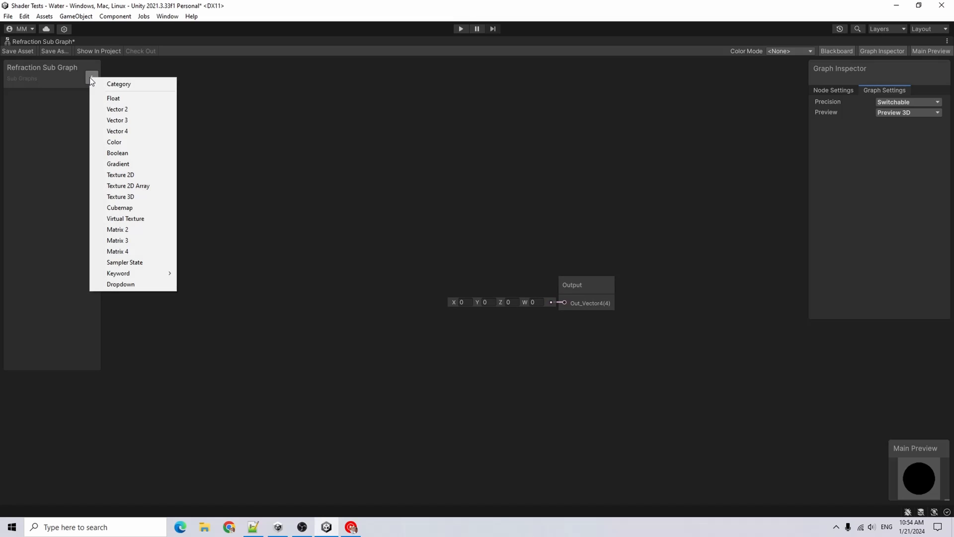
pyautogui.click(154, 97)
pyautogui.write('Refraction')
pyautogui.press('Return')
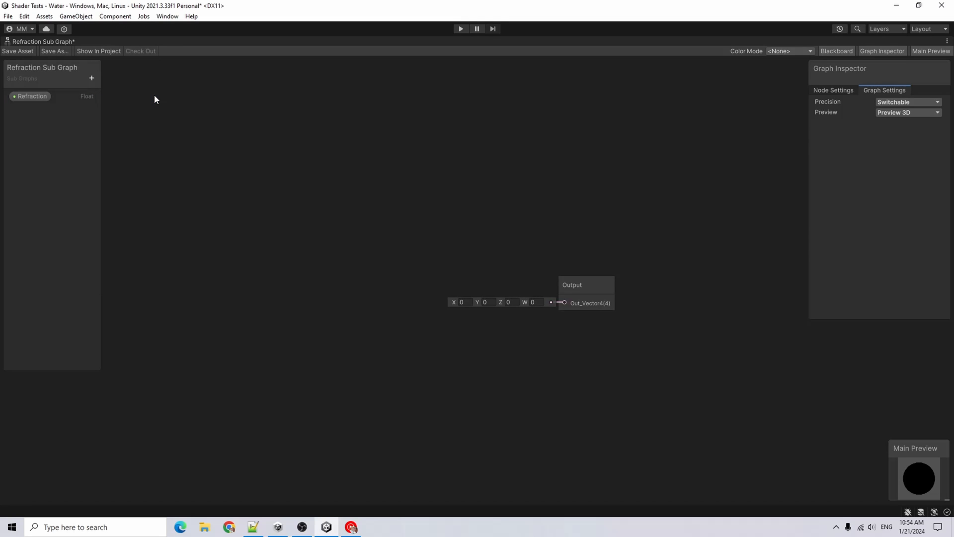
pyautogui.write('Distorati')
pyautogui.press('BackSpace')
pyautogui.press('BackSpace')
pyautogui.press('BackSpace')
pyautogui.write('tion')
pyautogui.press('Return')
# Place the Refraction and Distortion properties and connect them to a new Normal From Height node's In and Strength
pyautogui.moveTo(33, 96); pyautogui.dragTo(176, 204)
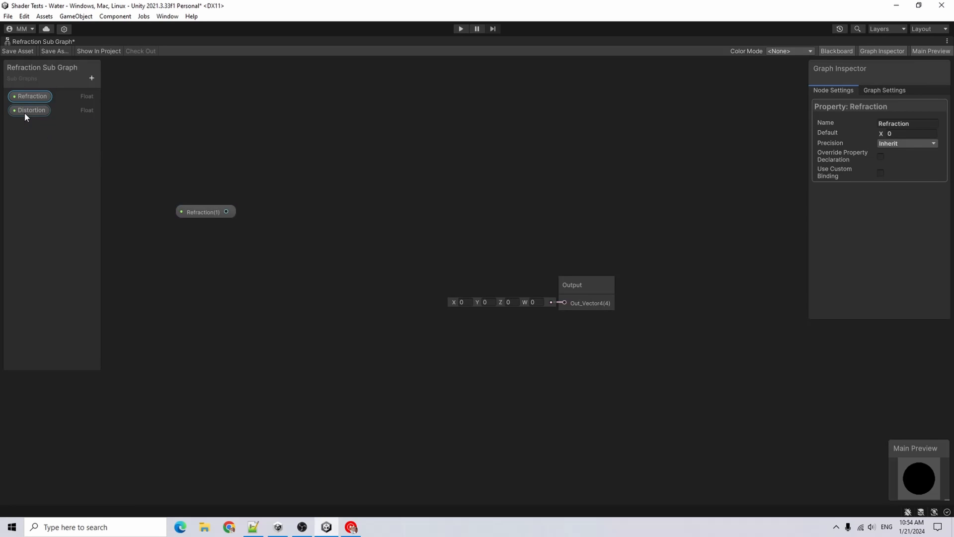
pyautogui.moveTo(25, 113); pyautogui.dragTo(187, 227)
pyautogui.click(208, 226)
pyautogui.press('space')
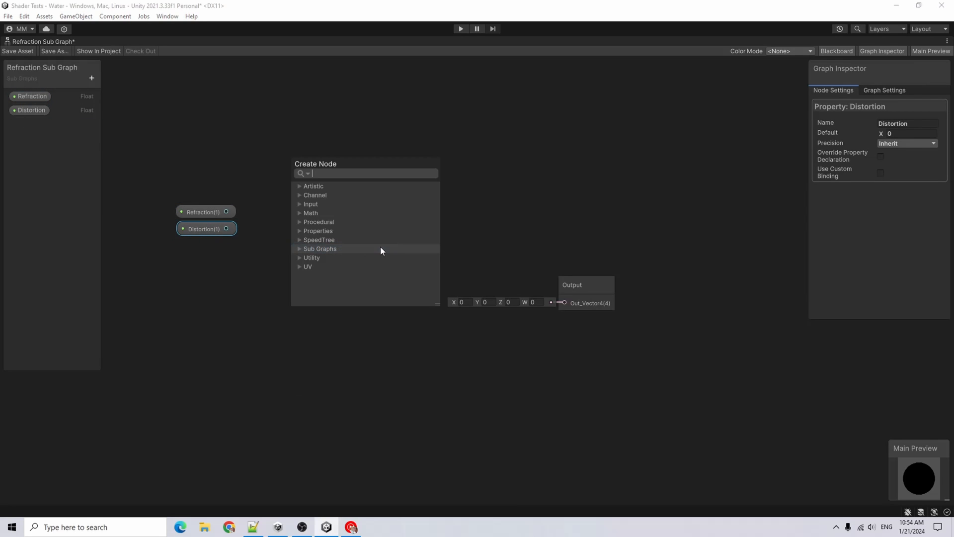
pyautogui.write('normal from')
pyautogui.press('Return')
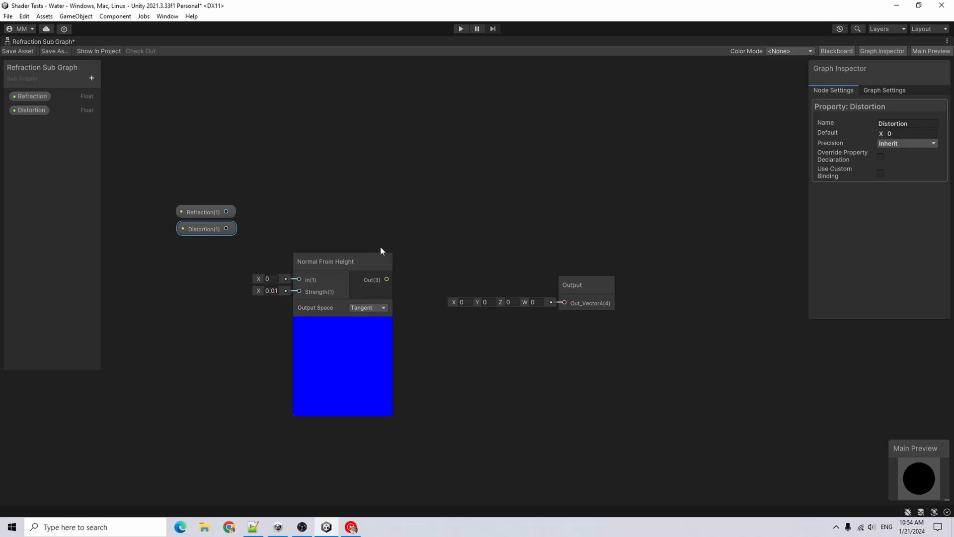
pyautogui.click(343, 323)
pyautogui.moveTo(327, 263); pyautogui.dragTo(313, 211)
pyautogui.moveTo(285, 226); pyautogui.dragTo(224, 210)
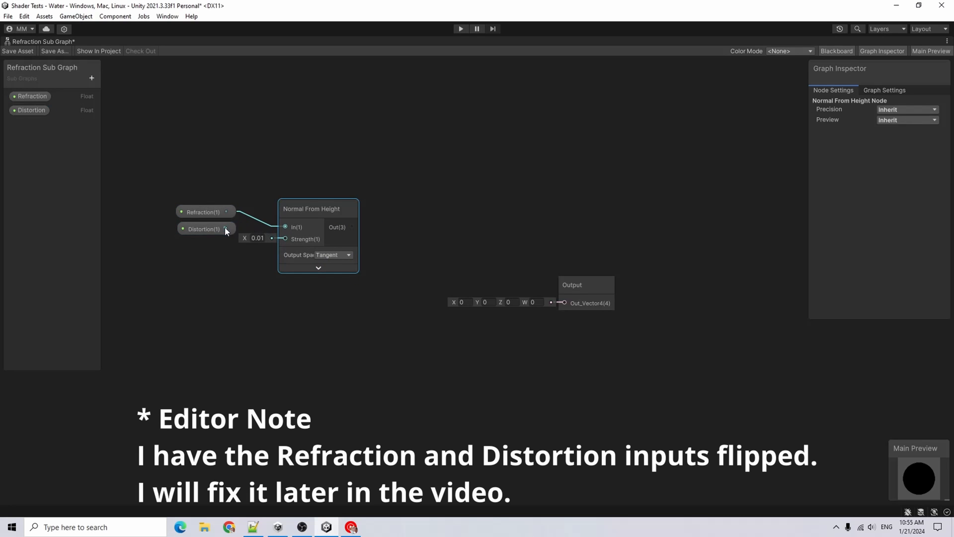
pyautogui.moveTo(285, 246); pyautogui.dragTo(285, 238)
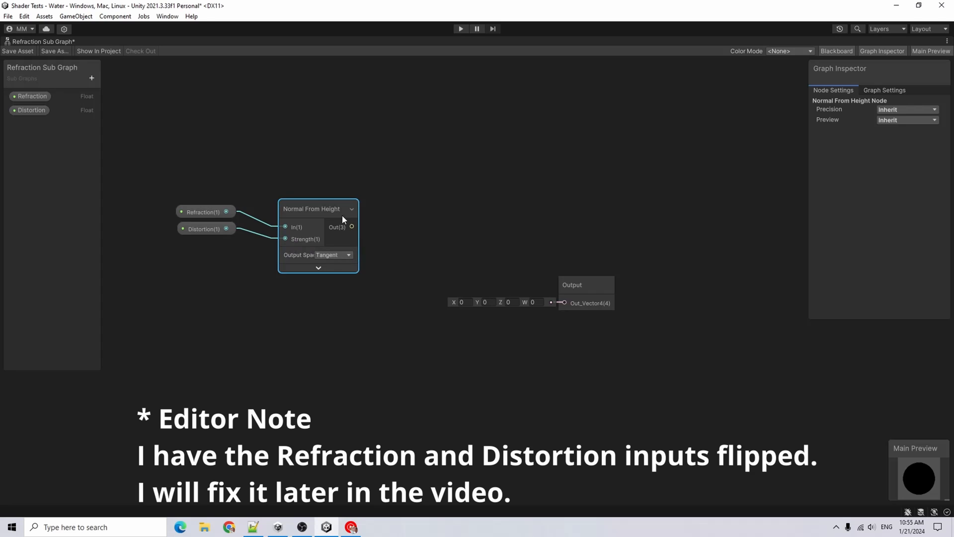
# Add a Screen Position node and move the Output node further right
pyautogui.press('space')
pyautogui.write('Scre')
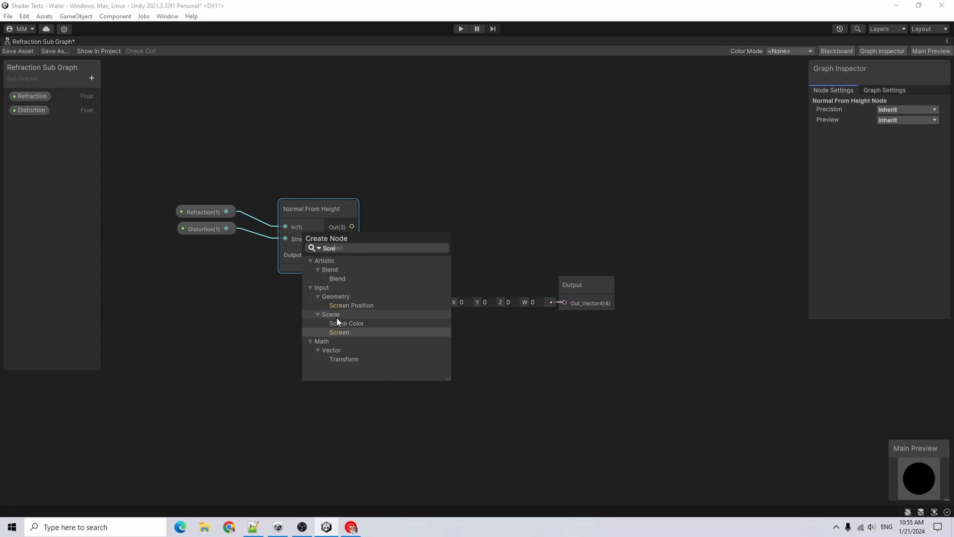
pyautogui.doubleClick(343, 306)
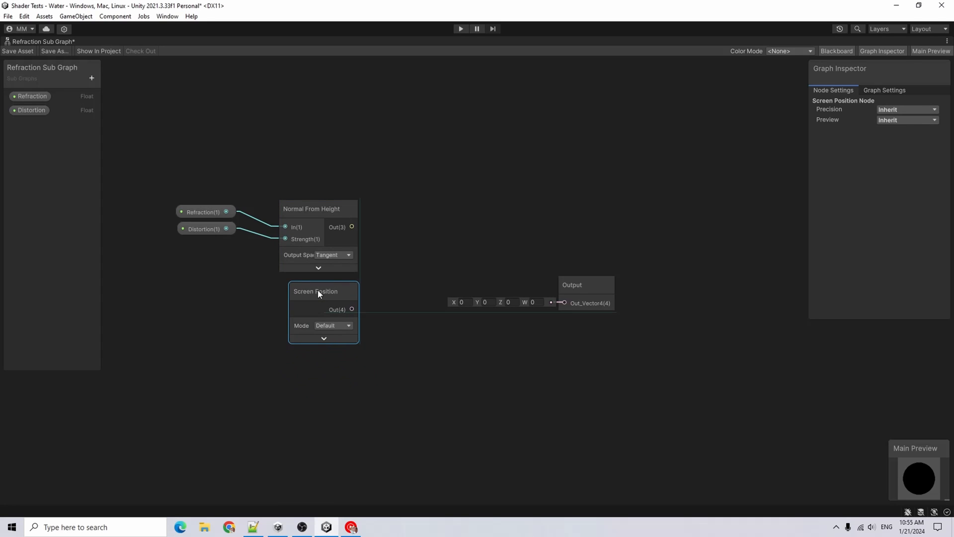
pyautogui.moveTo(573, 286); pyautogui.dragTo(687, 243)
# Add an Add node summing the Normal From Height output and the Screen Position output
pyautogui.press('space')
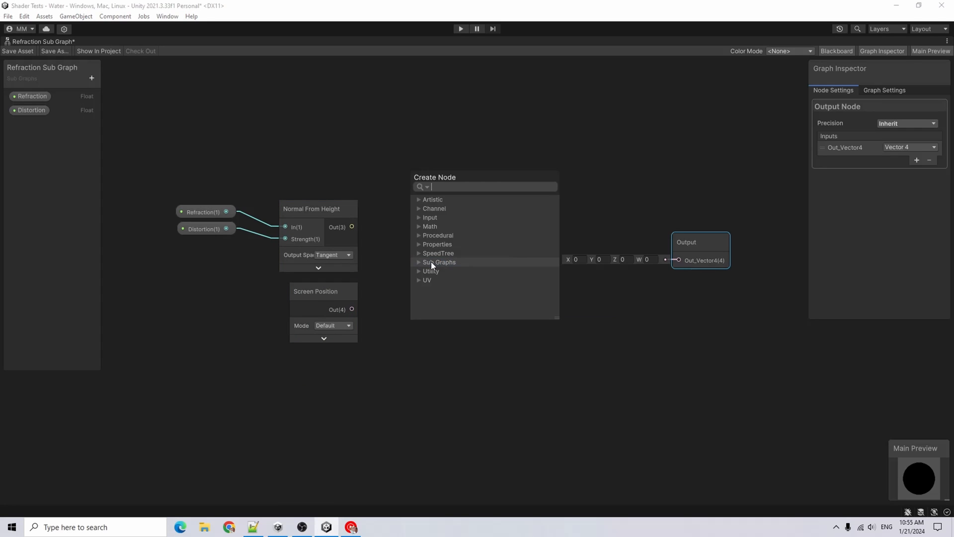
pyautogui.write('Add')
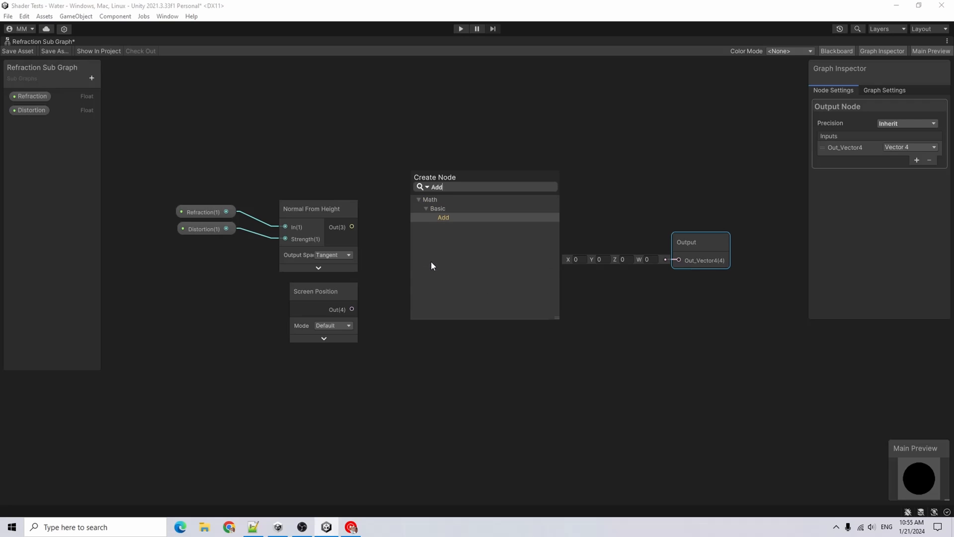
pyautogui.press('Return')
pyautogui.moveTo(351, 227); pyautogui.dragTo(418, 293)
pyautogui.moveTo(351, 309); pyautogui.dragTo(419, 304)
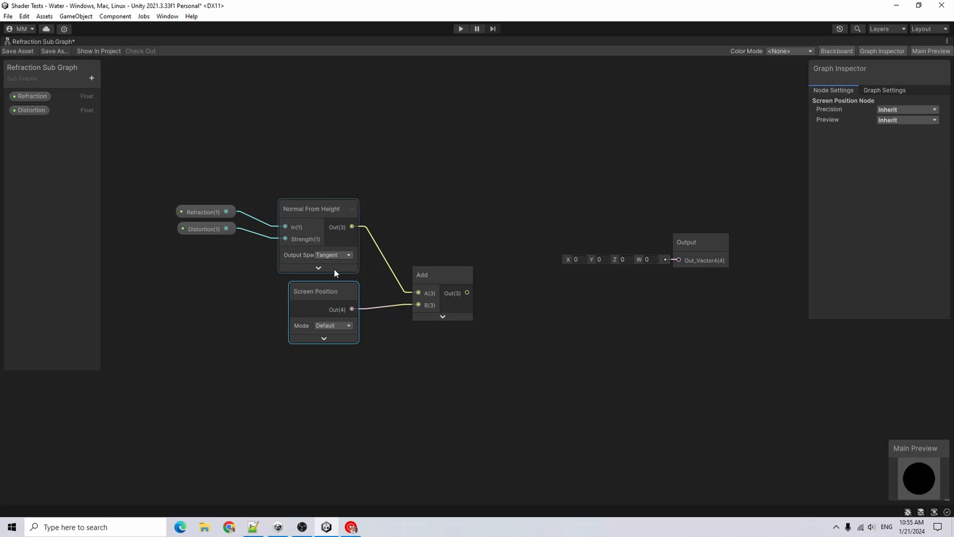
# Add a Scene Color node with its UV fed by the Add output
pyautogui.click(344, 297)
pyautogui.moveTo(451, 270); pyautogui.dragTo(431, 264)
pyautogui.moveTo(430, 263); pyautogui.dragTo(433, 276)
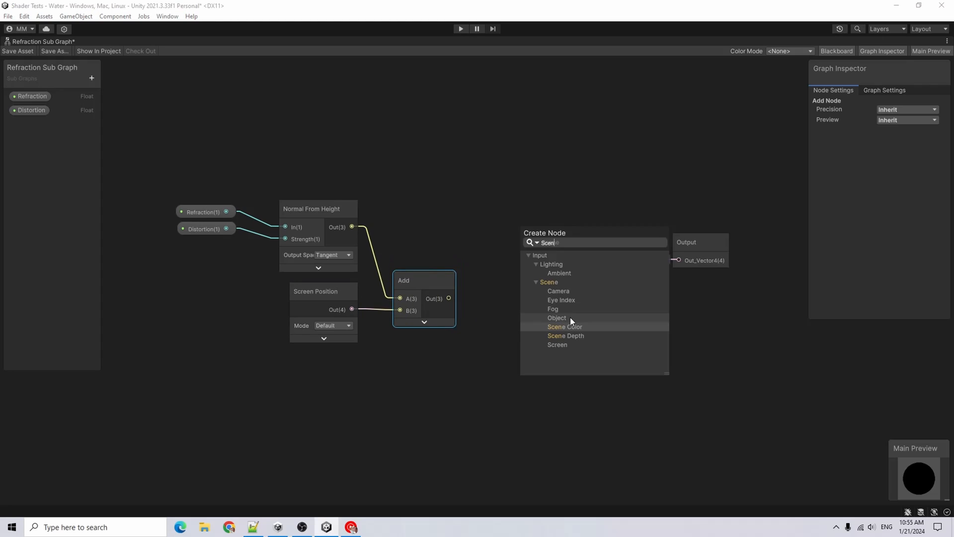
pyautogui.press('Return')
pyautogui.moveTo(559, 328); pyautogui.dragTo(536, 289)
pyautogui.moveTo(448, 298); pyautogui.dragTo(497, 311)
pyautogui.moveTo(497, 311); pyautogui.dragTo(505, 309)
# Set the Output node's existing input to Vector 3 and add a second Vector 3 input
pyautogui.click(696, 242)
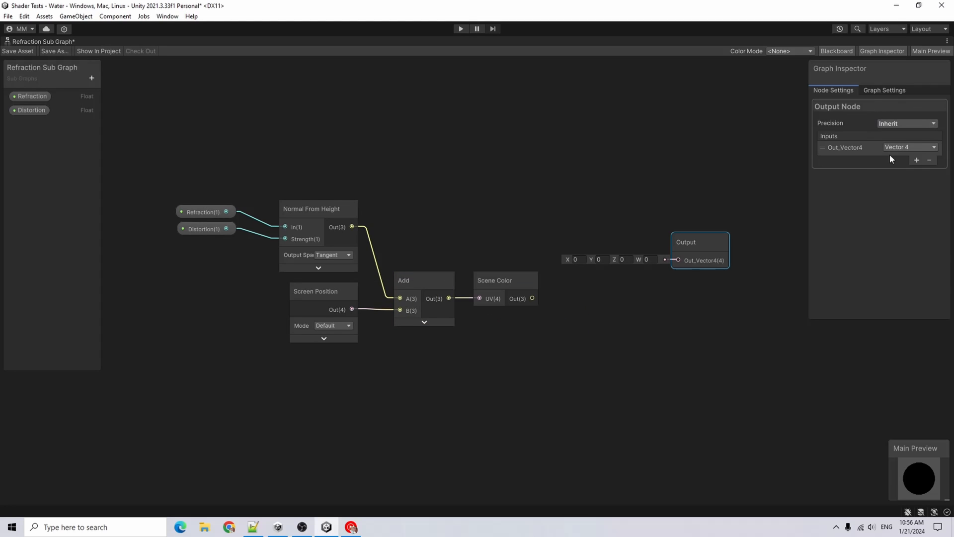
pyautogui.click(904, 144)
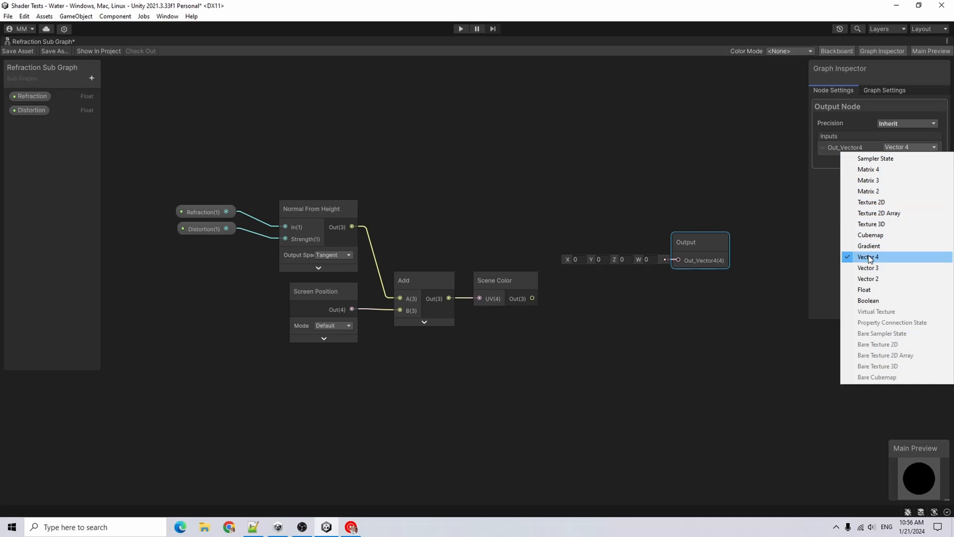
pyautogui.click(873, 268)
pyautogui.click(917, 160)
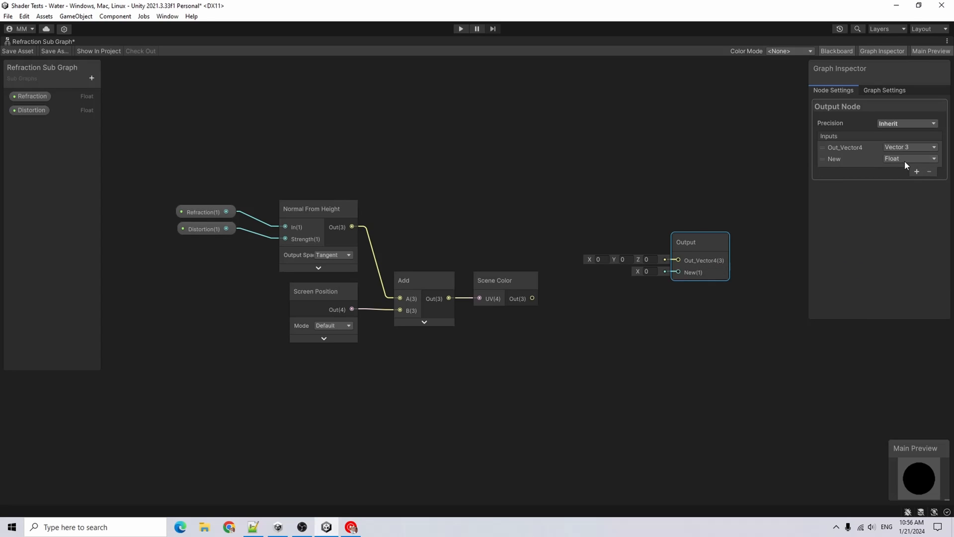
pyautogui.click(905, 159)
pyautogui.click(868, 279)
# Rename the Output inputs to Out_Normal and Out_Vector3
pyautogui.moveTo(840, 148); pyautogui.dragTo(871, 149)
pyautogui.write('No')
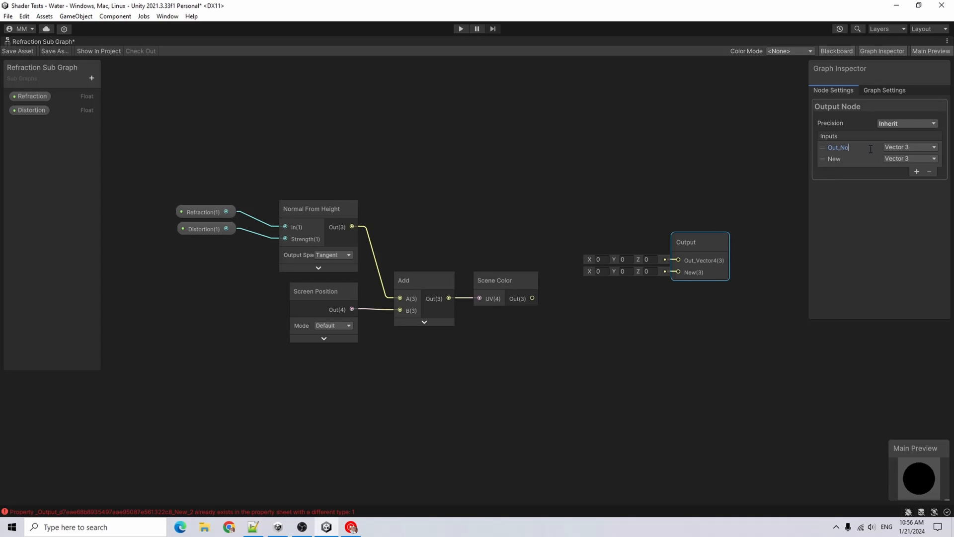
pyautogui.write('rmal')
pyautogui.press('Return')
pyautogui.click(847, 163)
pyautogui.write('Out_Vector3')
pyautogui.press('Return')
# Connect Normal From Height to Out_Normal and Scene Color to Out_Vector3
pyautogui.moveTo(352, 227); pyautogui.dragTo(602, 212)
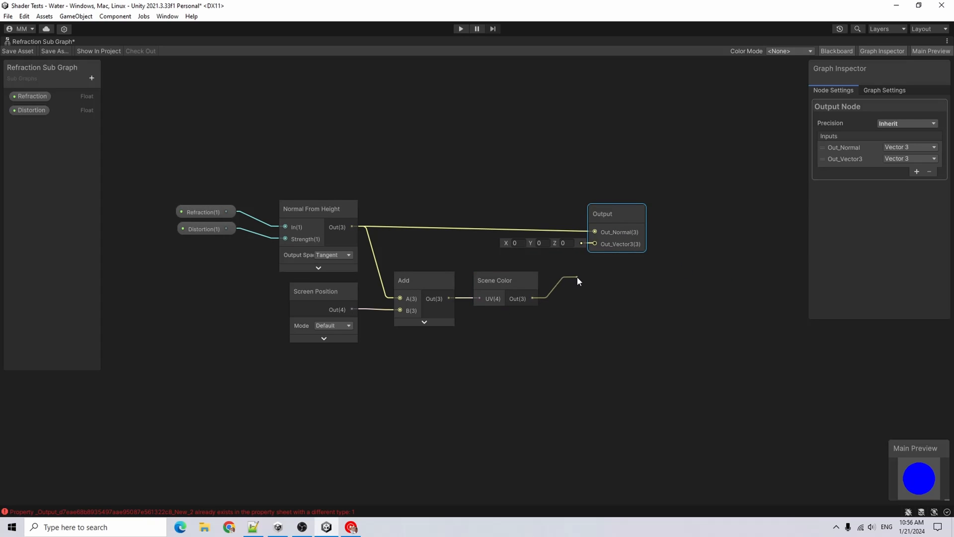
pyautogui.moveTo(578, 277); pyautogui.dragTo(507, 296)
pyautogui.moveTo(555, 266); pyautogui.dragTo(597, 244)
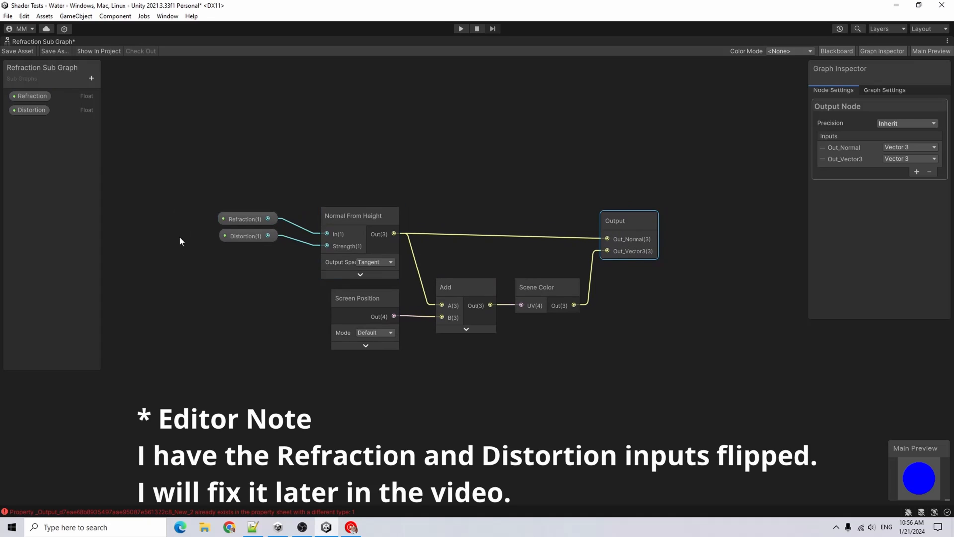
pyautogui.click(747, 291)
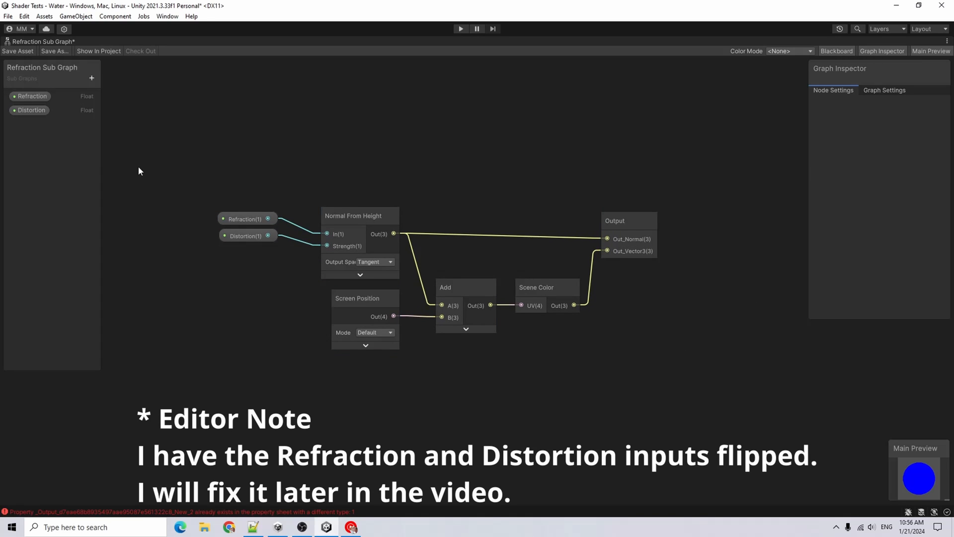
# Restore the docked layout and clear the error messages from the console
pyautogui.doubleClick(54, 40)
pyautogui.click(216, 344)
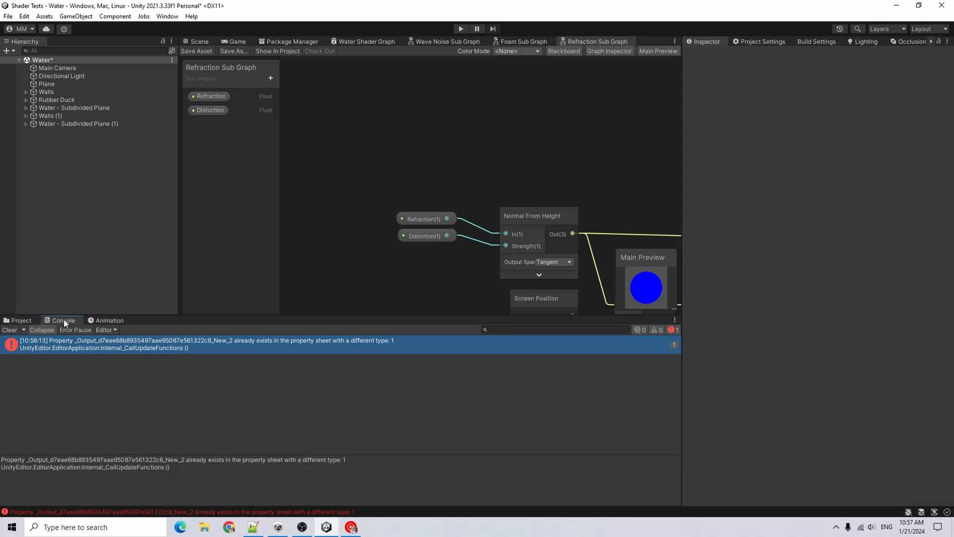
pyautogui.click(9, 330)
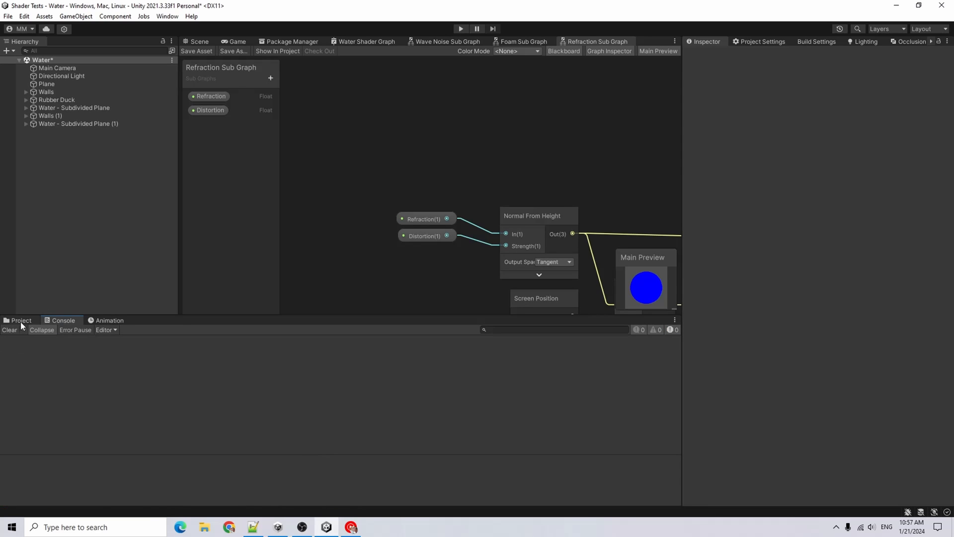
pyautogui.scroll(-5, 298, 186)
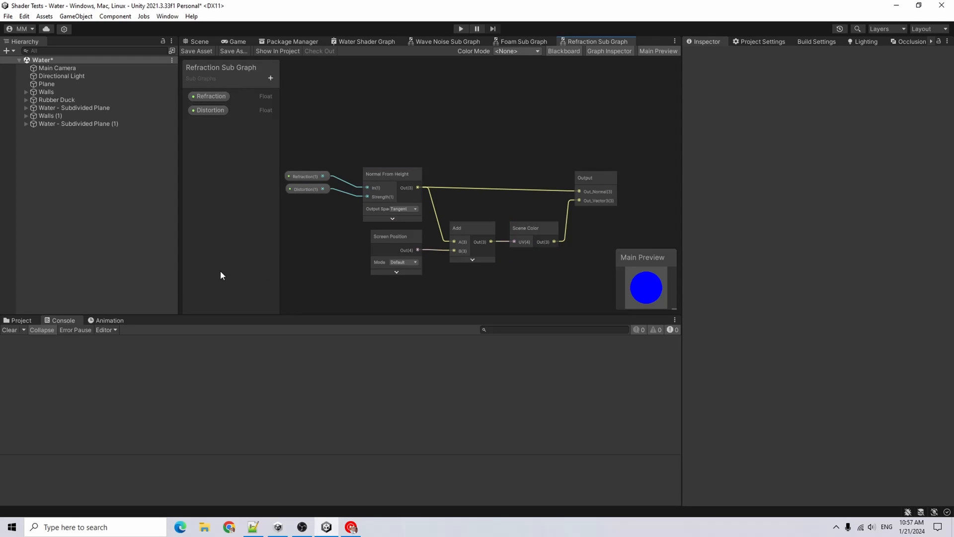
pyautogui.click(17, 320)
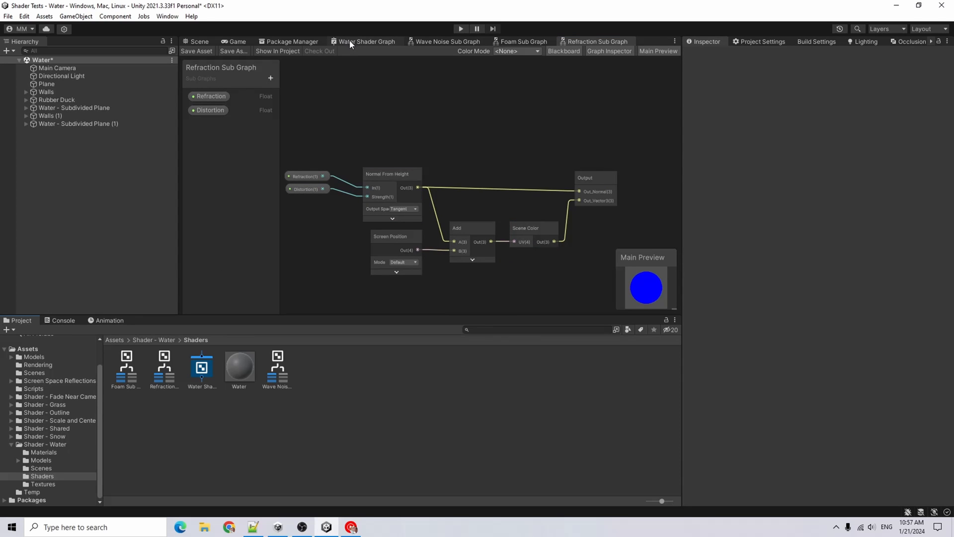
pyautogui.click(277, 380)
pyautogui.click(154, 377)
pyautogui.click(127, 371)
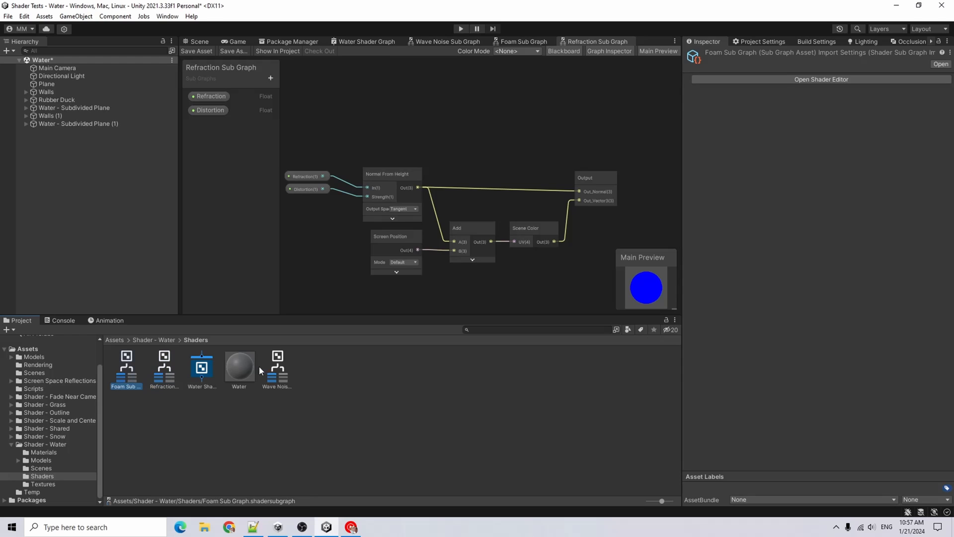
# Open the Water Shader Graph full-size and add a Position node
pyautogui.click(355, 41)
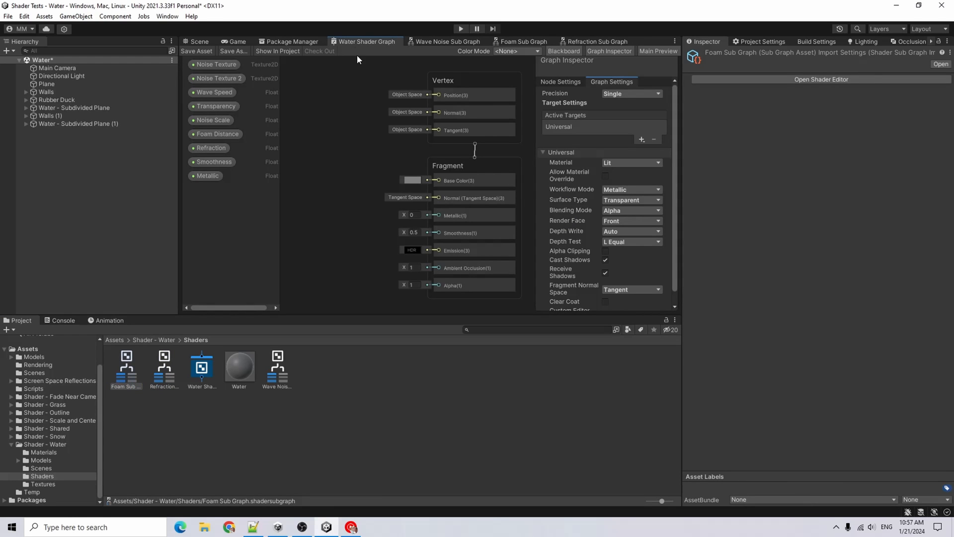
pyautogui.doubleClick(354, 41)
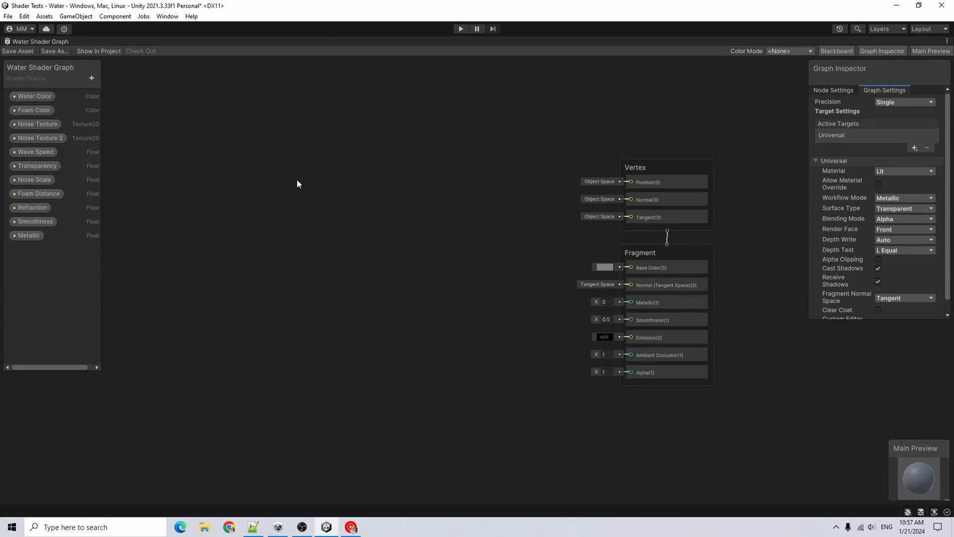
pyautogui.rightClick(193, 197)
pyautogui.click(234, 205)
pyautogui.write('position')
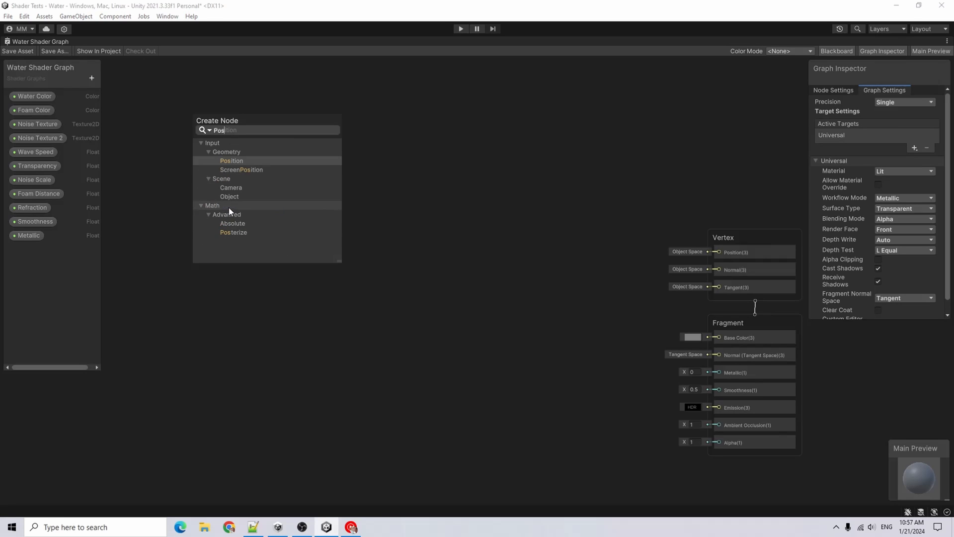
pyautogui.press('Return')
pyautogui.click(207, 233)
pyautogui.click(222, 247)
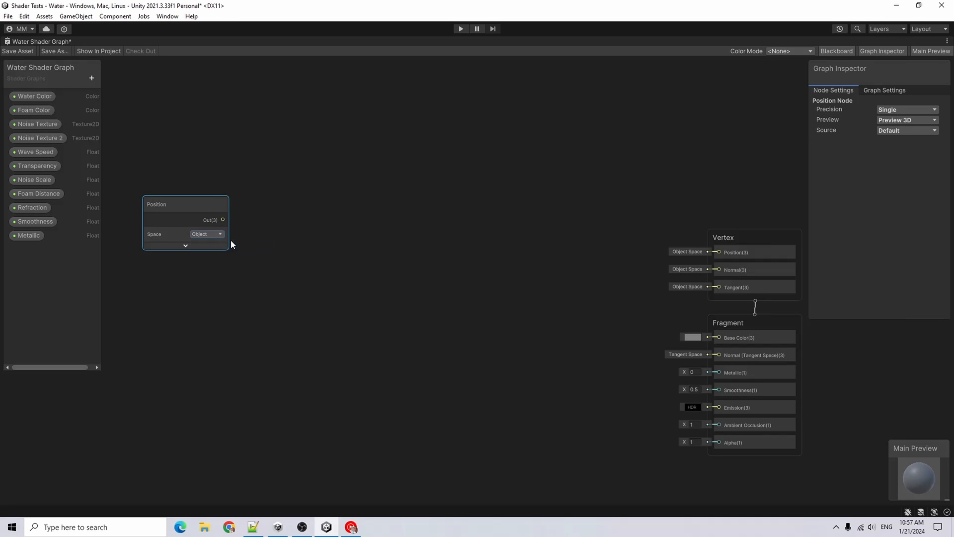
# Feed the Position output into a new Split node and add a Combine node beside it
pyautogui.moveTo(223, 220); pyautogui.dragTo(258, 220)
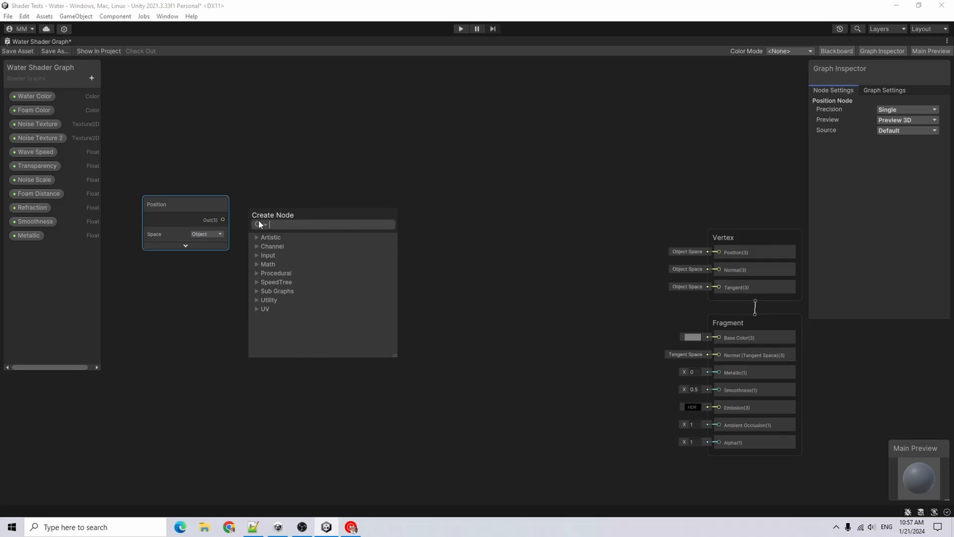
pyautogui.write('split')
pyautogui.press('Return')
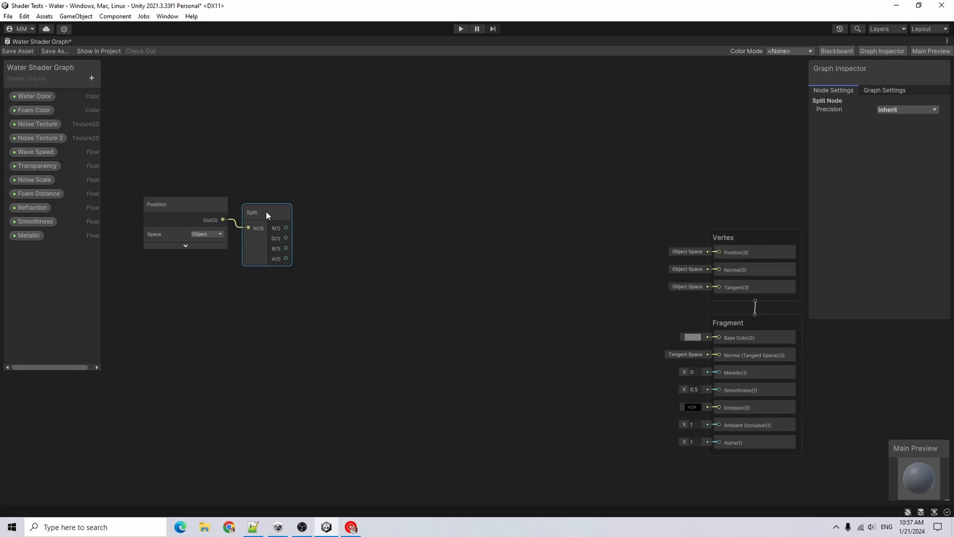
pyautogui.moveTo(267, 211); pyautogui.dragTo(258, 202)
pyautogui.press('space')
pyautogui.write('combine')
pyautogui.press('Return')
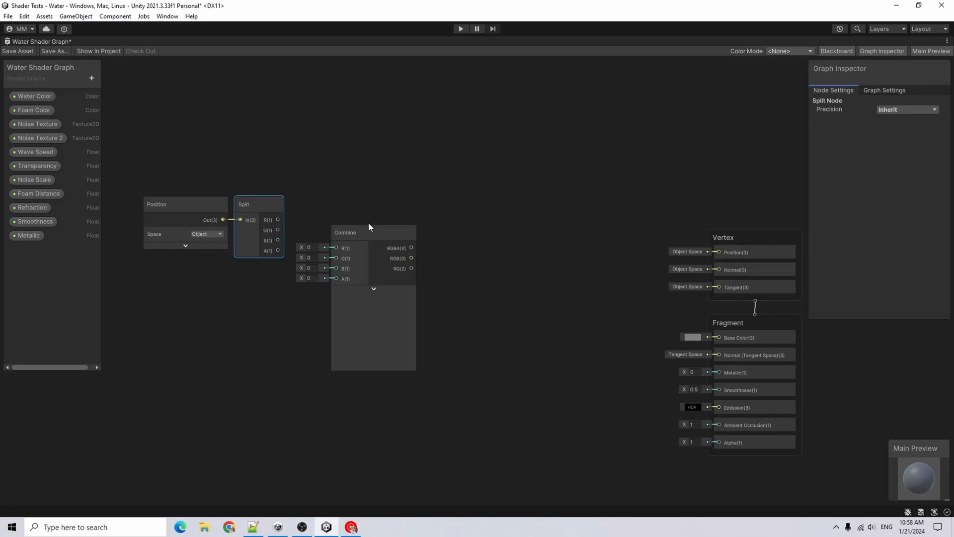
# Connect Split R and B to Combine R and B, and Combine RGB to the Vertex Position input
pyautogui.moveTo(277, 219); pyautogui.dragTo(348, 219)
pyautogui.moveTo(277, 240); pyautogui.dragTo(348, 240)
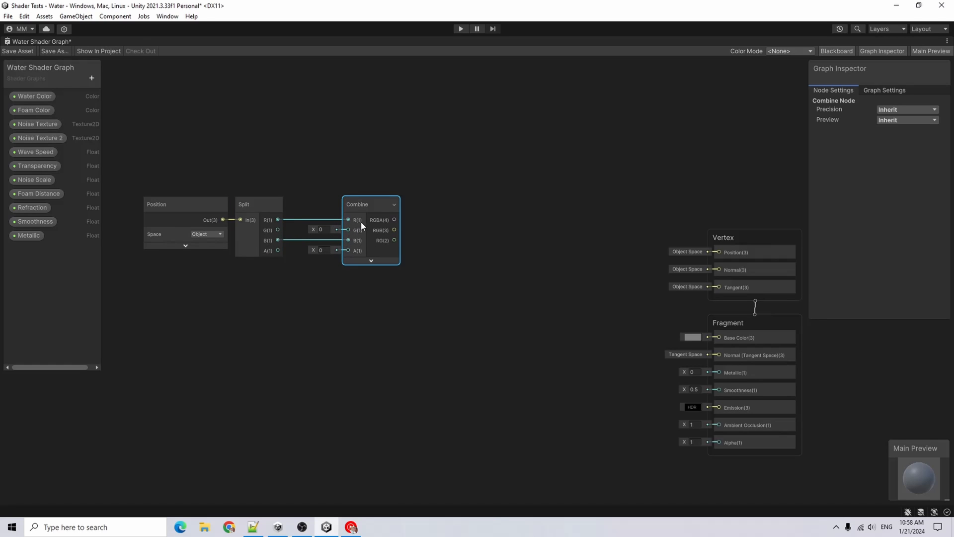
pyautogui.moveTo(391, 232); pyautogui.dragTo(366, 244, button='middle')
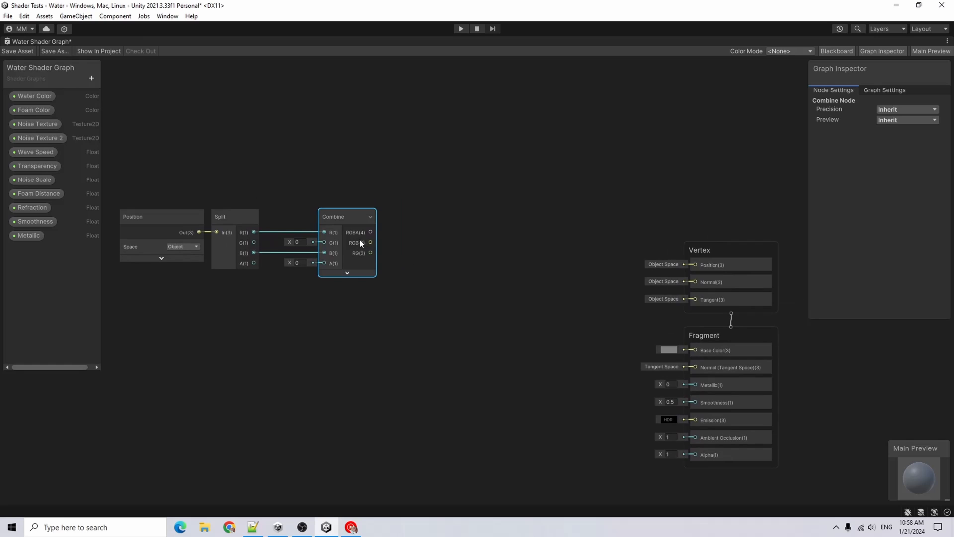
pyautogui.moveTo(370, 243); pyautogui.dragTo(696, 265)
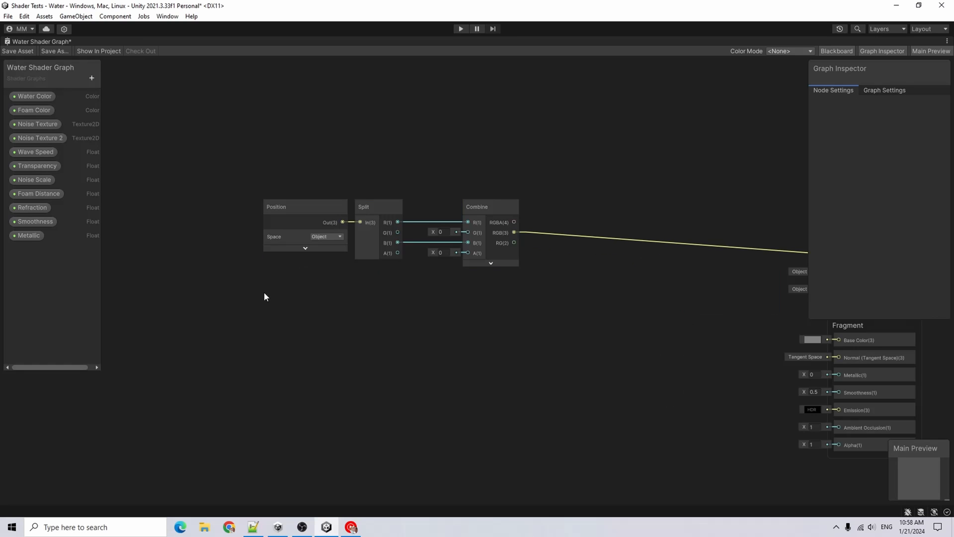
# Add a Wave Noise Sub Graph node to the graph
pyautogui.rightClick(276, 290)
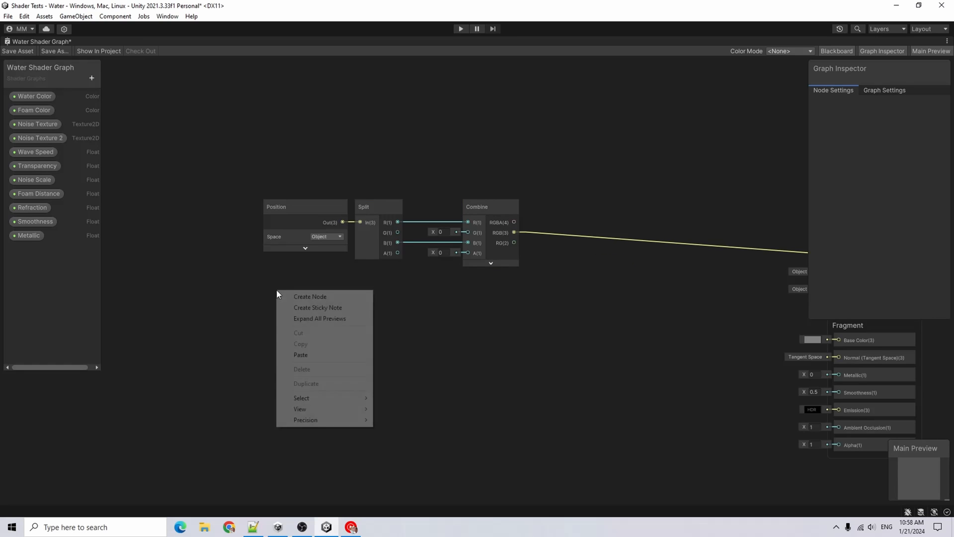
pyautogui.click(324, 298)
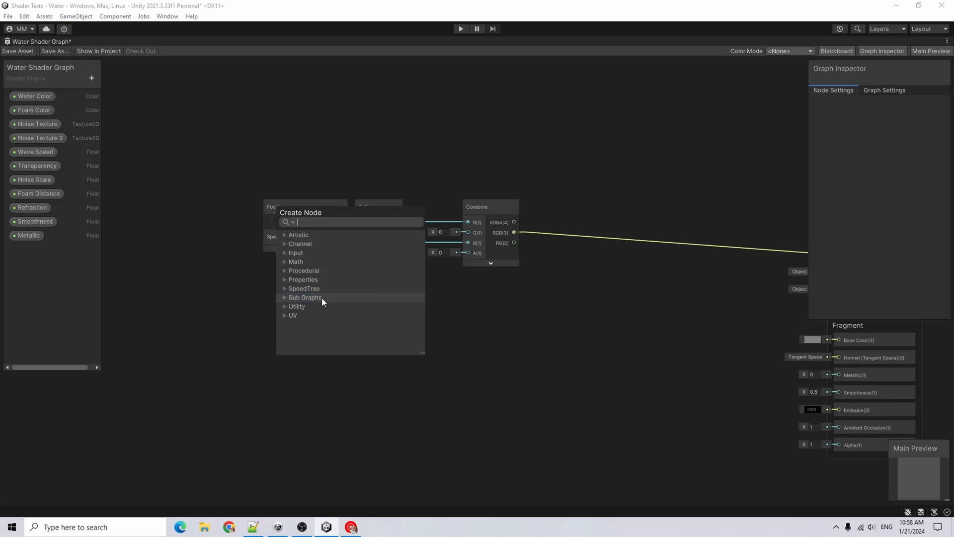
pyautogui.click(282, 298)
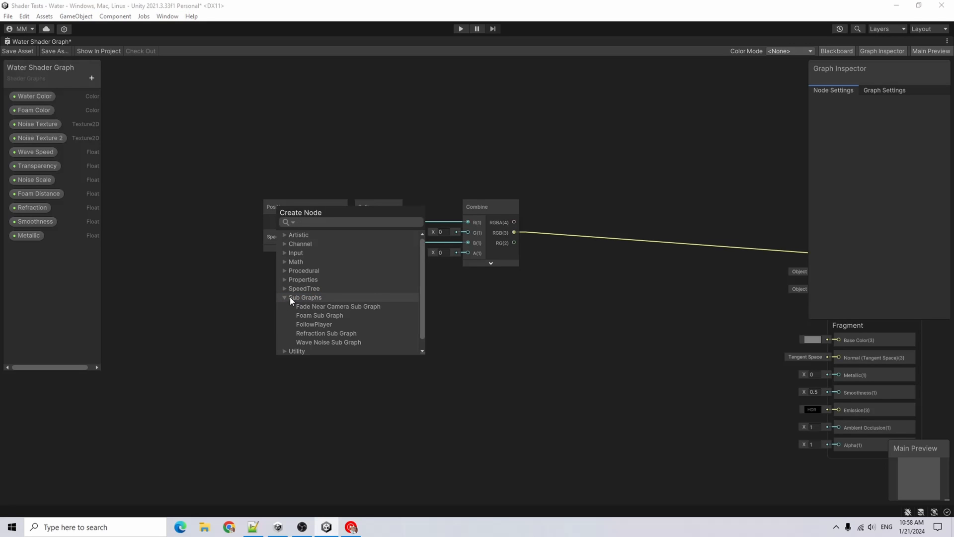
pyautogui.click(347, 344)
pyautogui.doubleClick(342, 341)
# Connect the Noise Scale, Wave Speed, Noise Texture and Noise Texture 2 properties to the Wave Noise Sub Graph inputs
pyautogui.moveTo(31, 180); pyautogui.dragTo(178, 338)
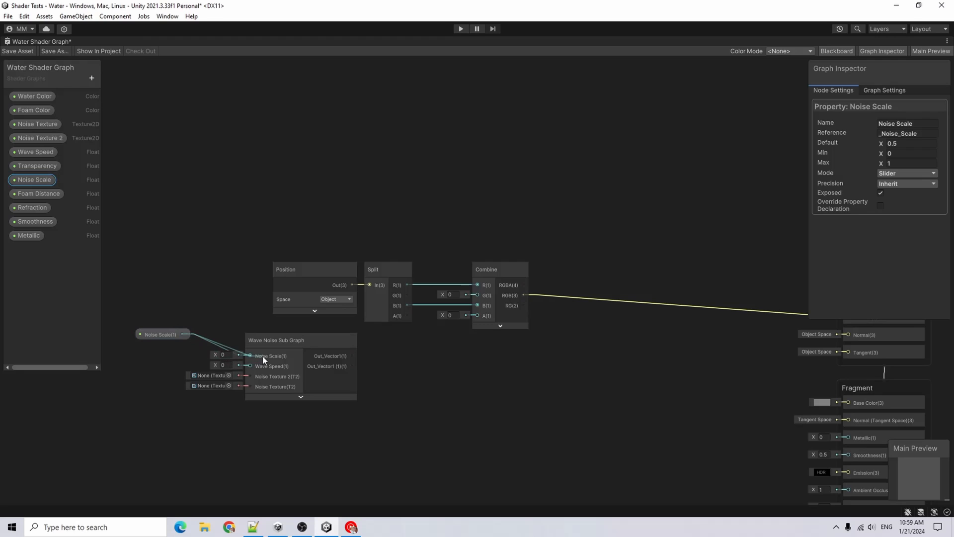
pyautogui.moveTo(262, 356); pyautogui.dragTo(263, 356)
pyautogui.moveTo(165, 335); pyautogui.dragTo(182, 346)
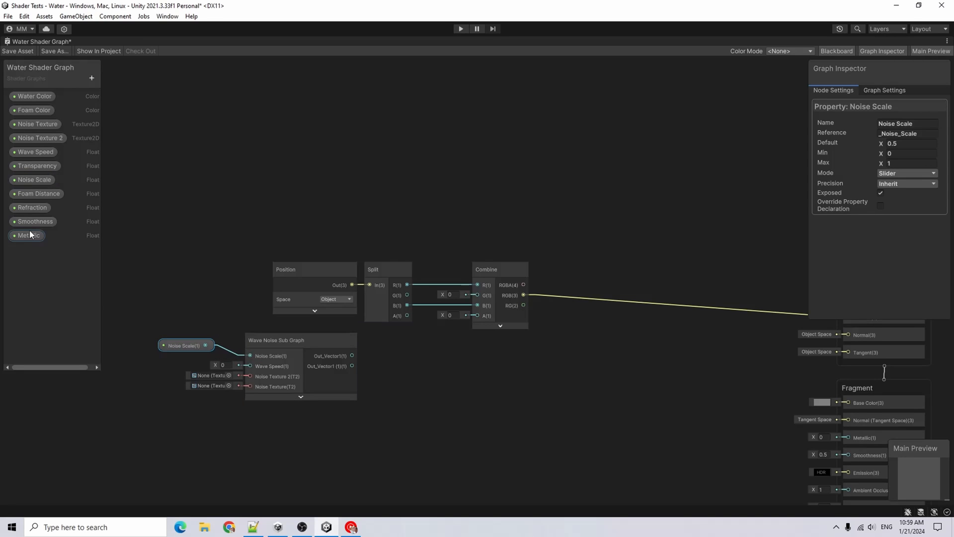
pyautogui.moveTo(35, 151); pyautogui.dragTo(208, 358)
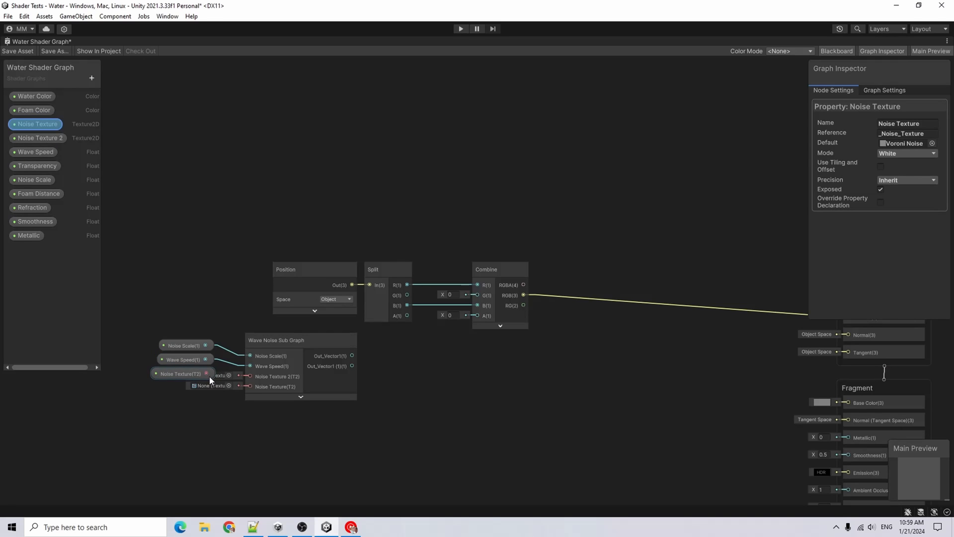
pyautogui.moveTo(208, 374); pyautogui.dragTo(255, 377)
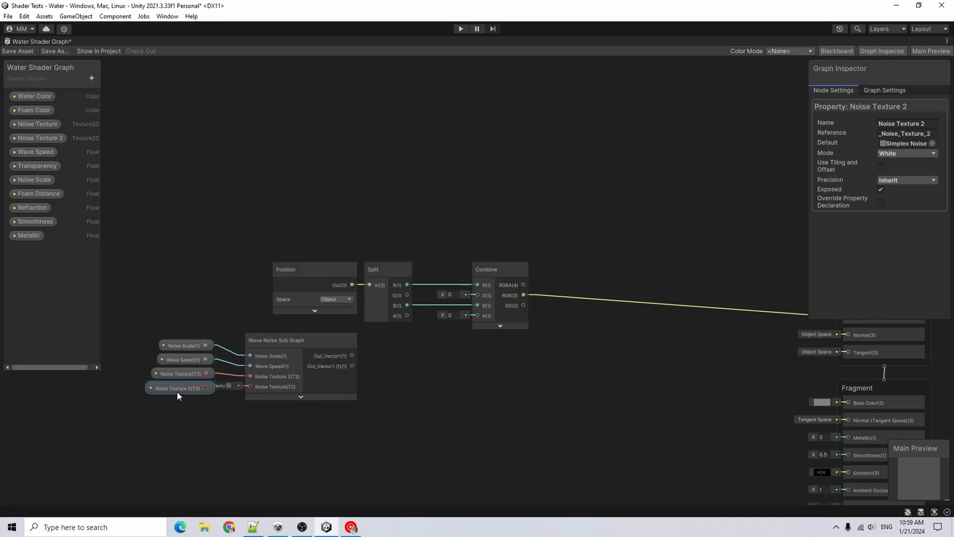
pyautogui.moveTo(205, 388); pyautogui.dragTo(250, 387)
# Add an Add node summing Split G and the Wave Noise Out_Vector1, feeding the Combine G input
pyautogui.press('space')
pyautogui.write('Add')
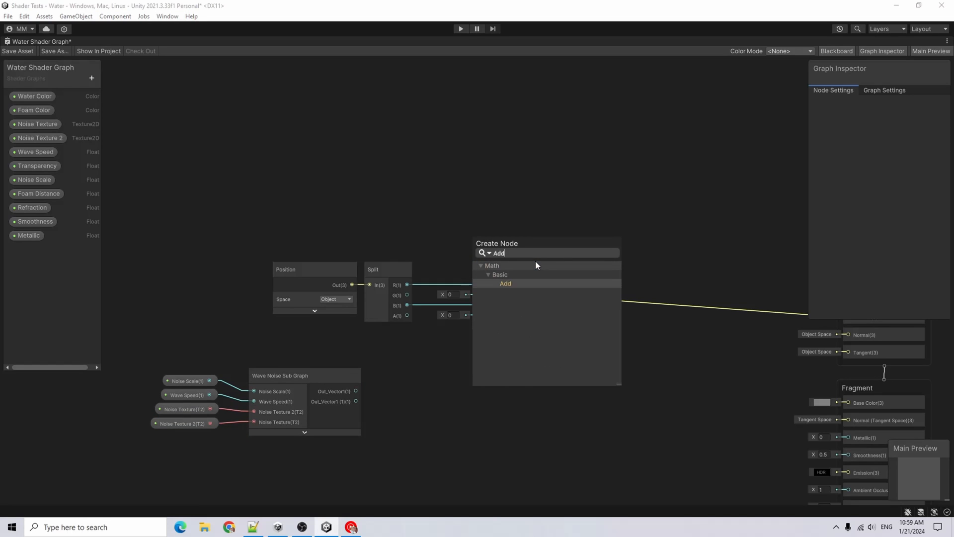
pyautogui.press('Return')
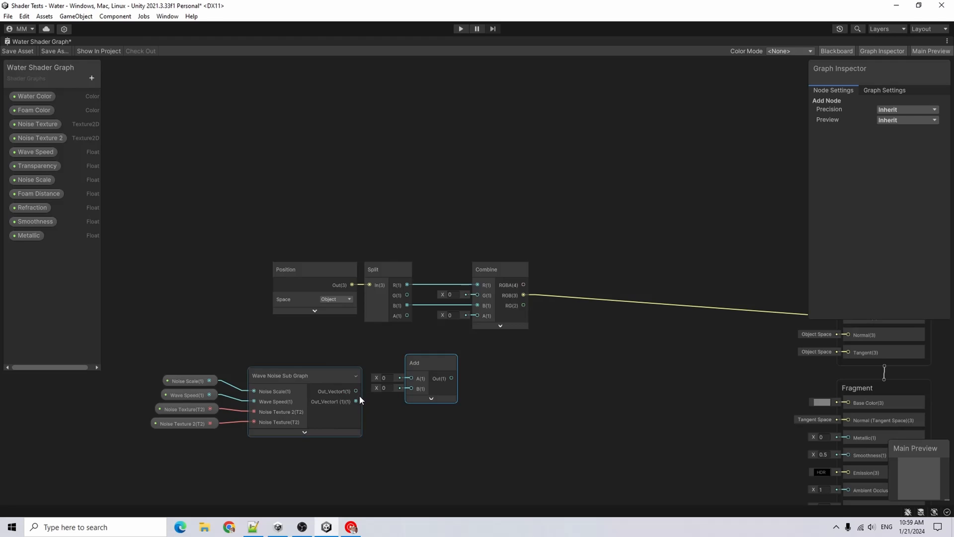
pyautogui.moveTo(355, 391); pyautogui.dragTo(412, 388)
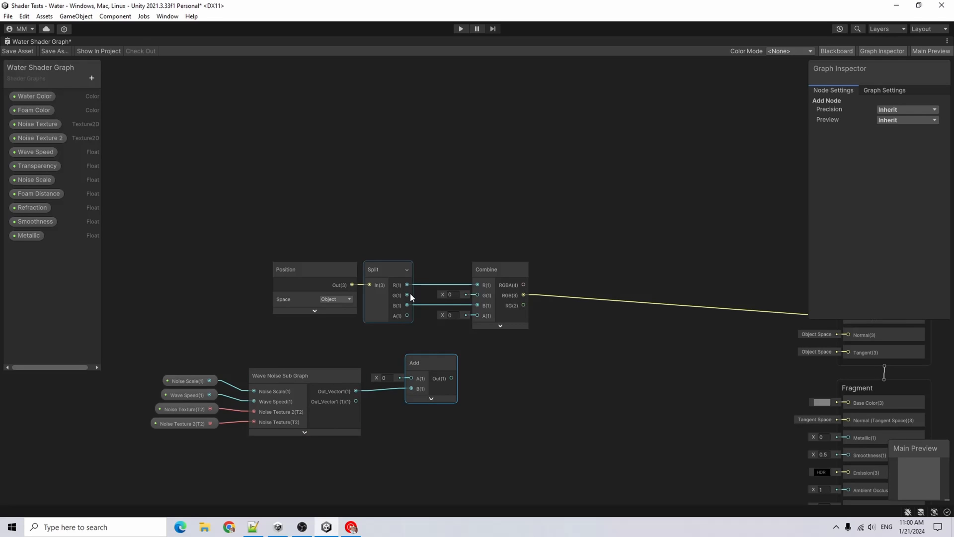
pyautogui.moveTo(408, 295); pyautogui.dragTo(477, 295)
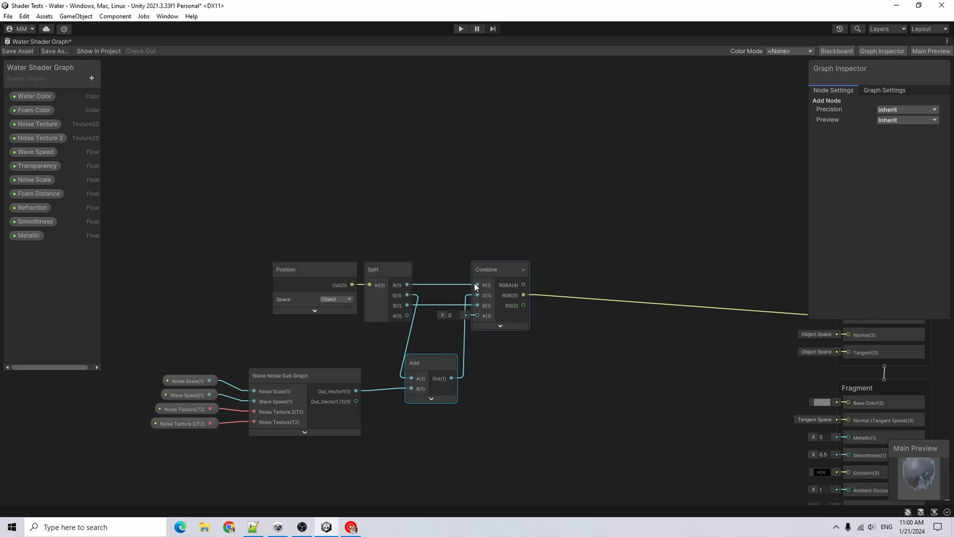
pyautogui.moveTo(696, 323); pyautogui.dragTo(502, 301, button='middle')
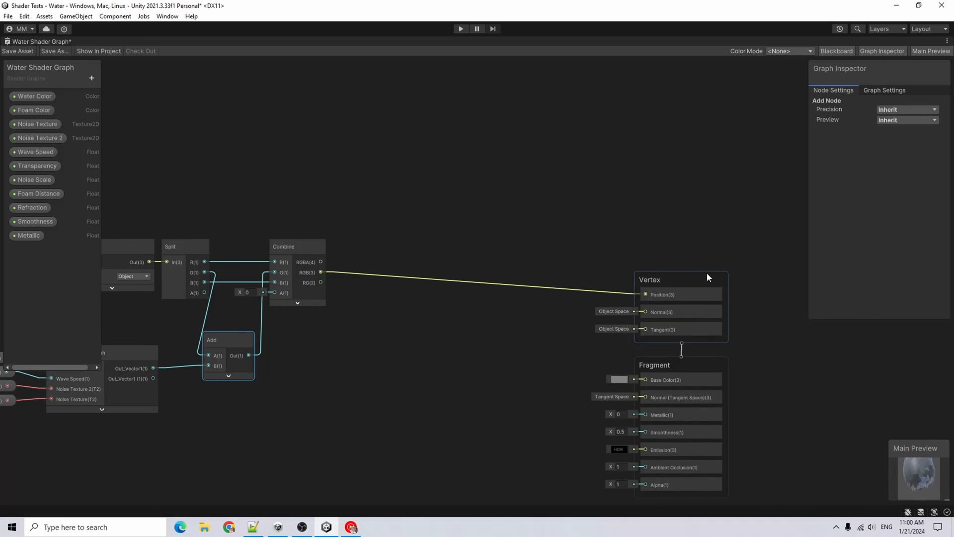
# Save the shader graph and restore the docked editor layout
pyautogui.scroll(-2, 666, 309)
pyautogui.click(24, 51)
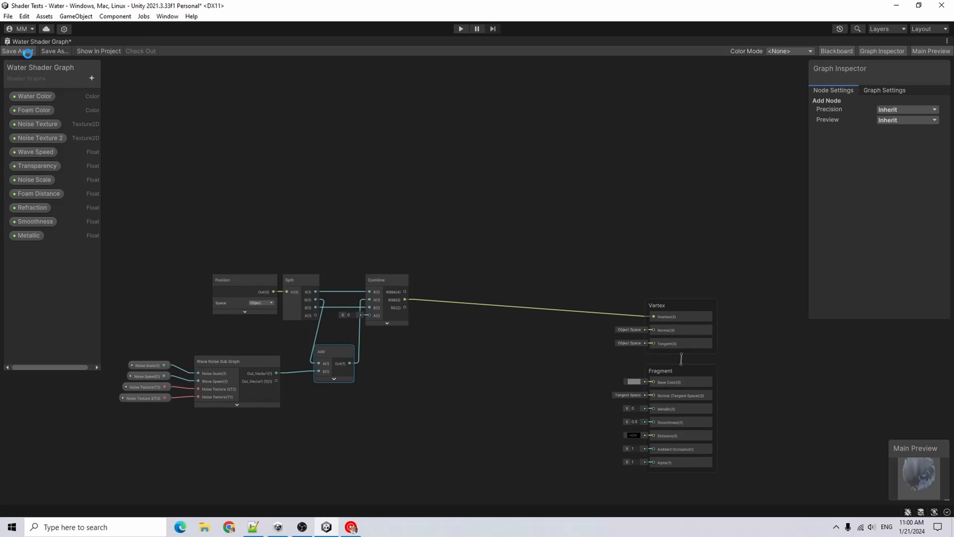
pyautogui.doubleClick(37, 40)
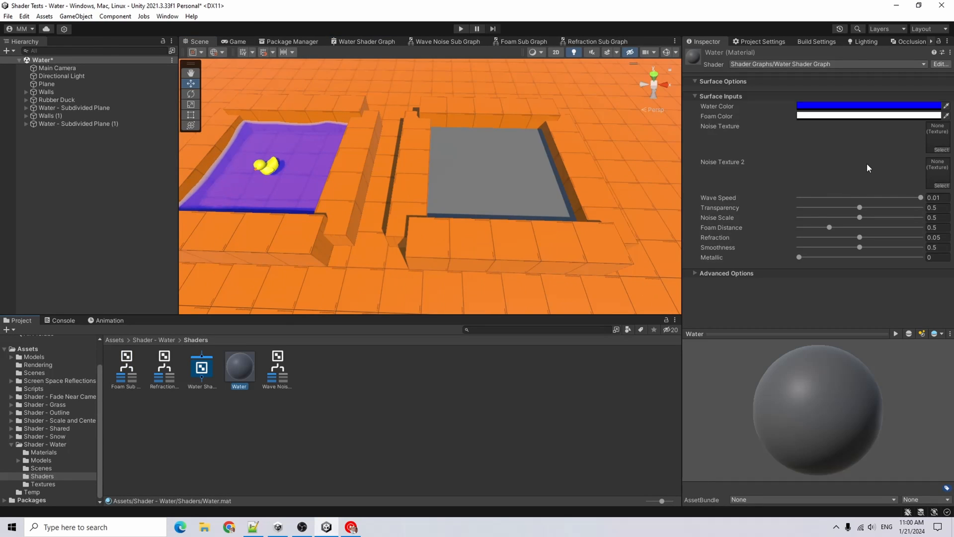
# Assign the Voroni Noise texture to both Noise Texture and Noise Texture 2 on the Water material
pyautogui.click(942, 150)
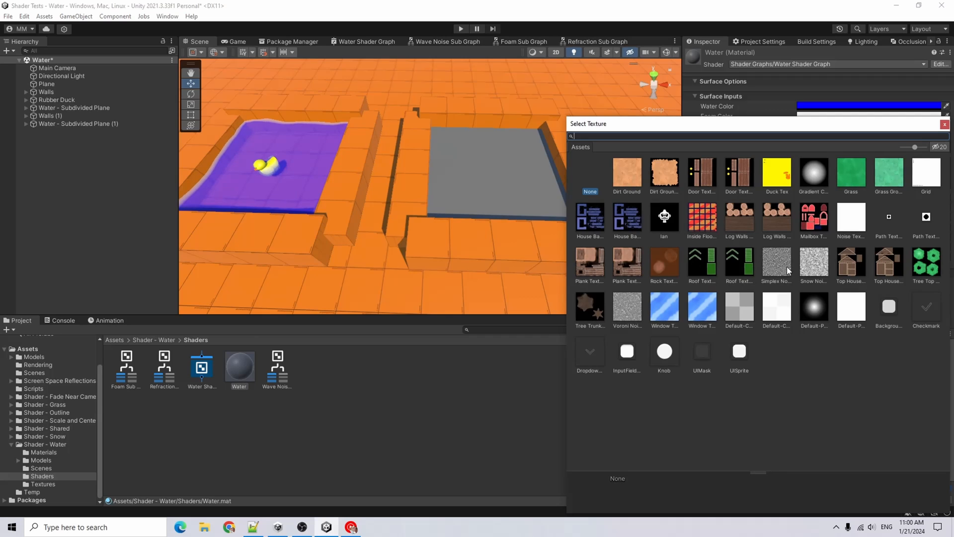
pyautogui.doubleClick(627, 306)
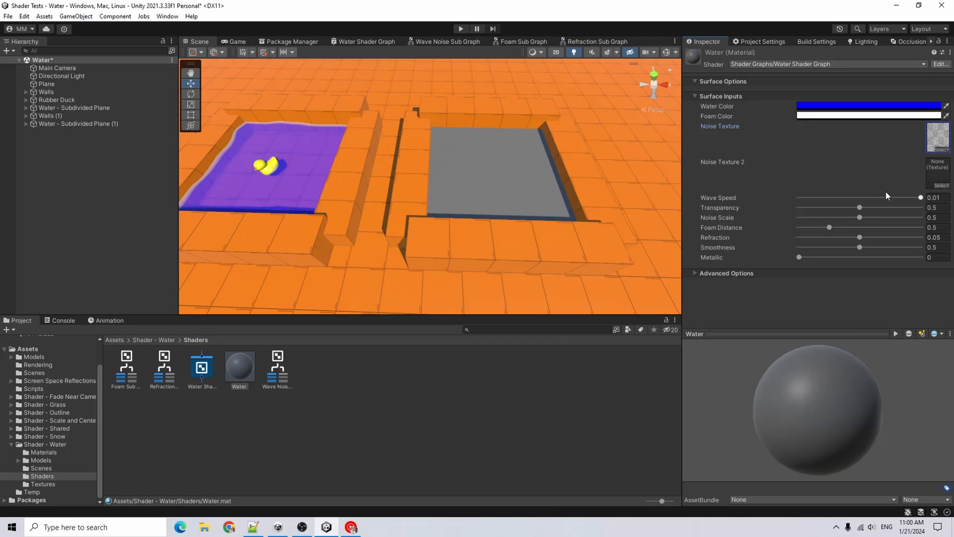
pyautogui.click(941, 186)
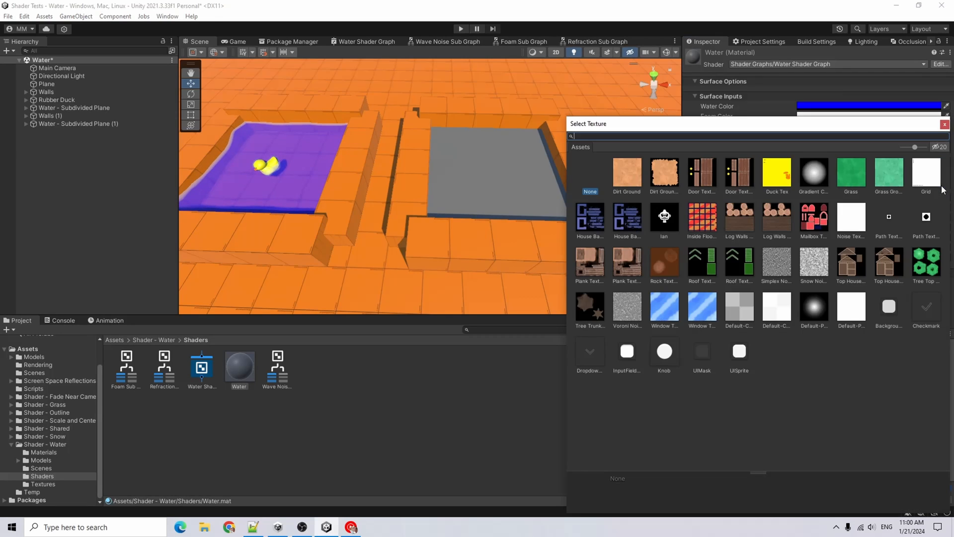
pyautogui.click(622, 304)
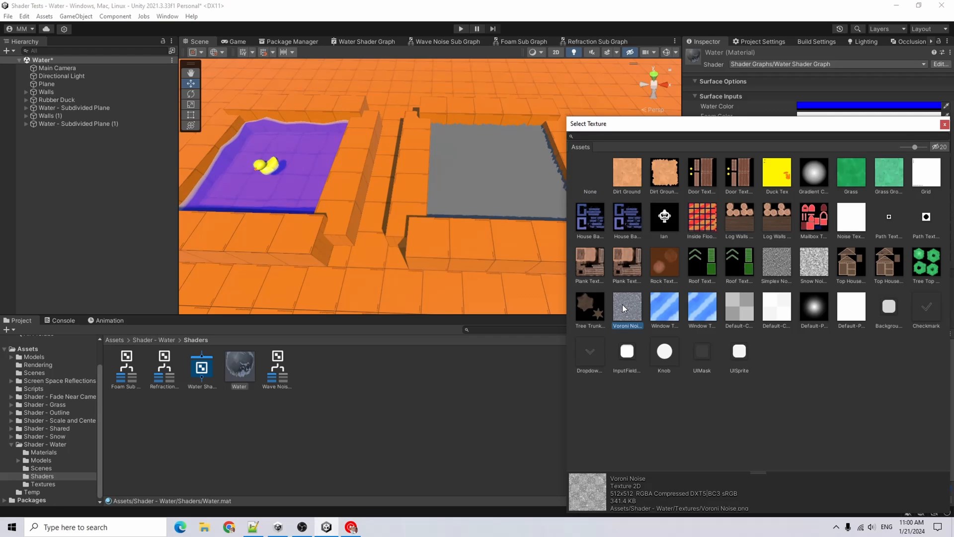
pyautogui.doubleClick(622, 304)
# Set the Water material's Noise Scale to 0.02
pyautogui.scroll(3, 467, 171)
pyautogui.moveTo(507, 164); pyautogui.dragTo(491, 189, button='middle')
pyautogui.scroll(3, 503, 189)
pyautogui.click(860, 218)
pyautogui.moveTo(860, 219); pyautogui.dragTo(801, 224)
pyautogui.click(937, 217)
pyautogui.write('0.033')
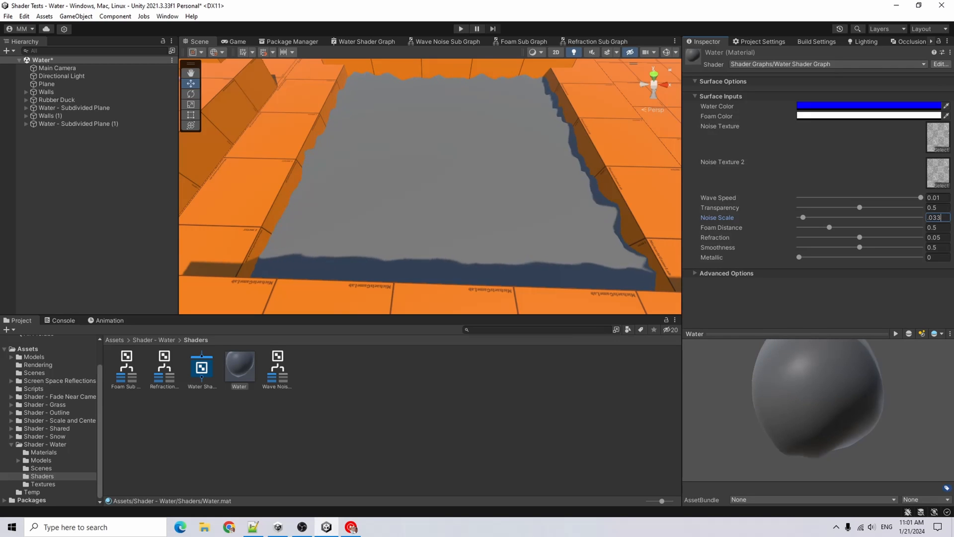
pyautogui.press('BackSpace')
pyautogui.press('BackSpace')
pyautogui.write('2')
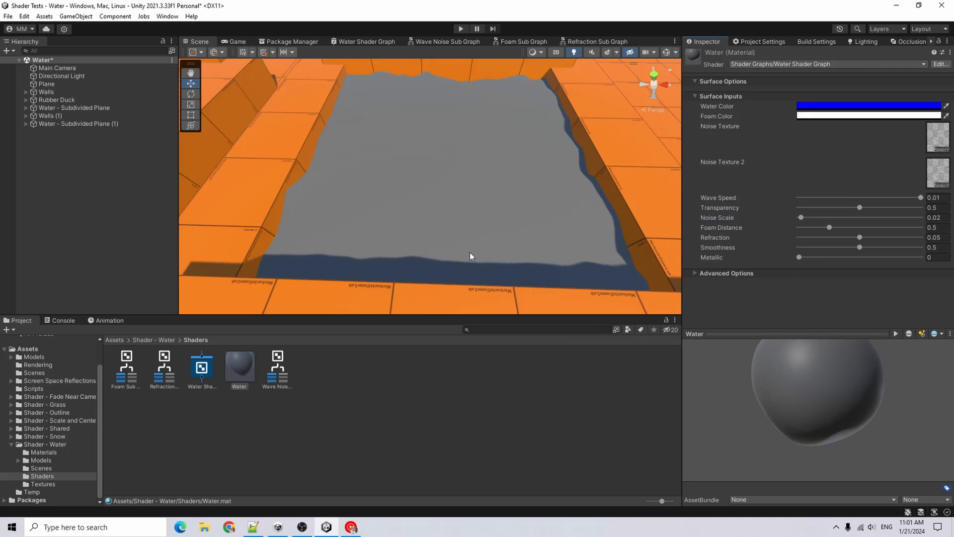
# Select the second water plane in the scene to inspect its assigned material
pyautogui.scroll(-5, 473, 255)
pyautogui.keyDown('alt'); pyautogui.moveTo(472, 255); pyautogui.dragTo(462, 238); pyautogui.keyUp('alt')
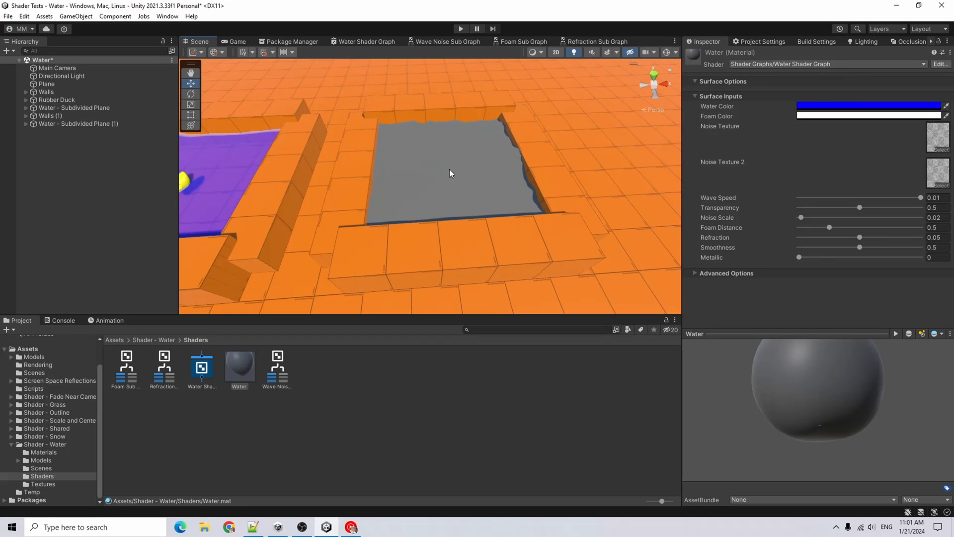
pyautogui.keyDown('alt'); pyautogui.moveTo(383, 167); pyautogui.dragTo(586, 173); pyautogui.keyUp('alt')
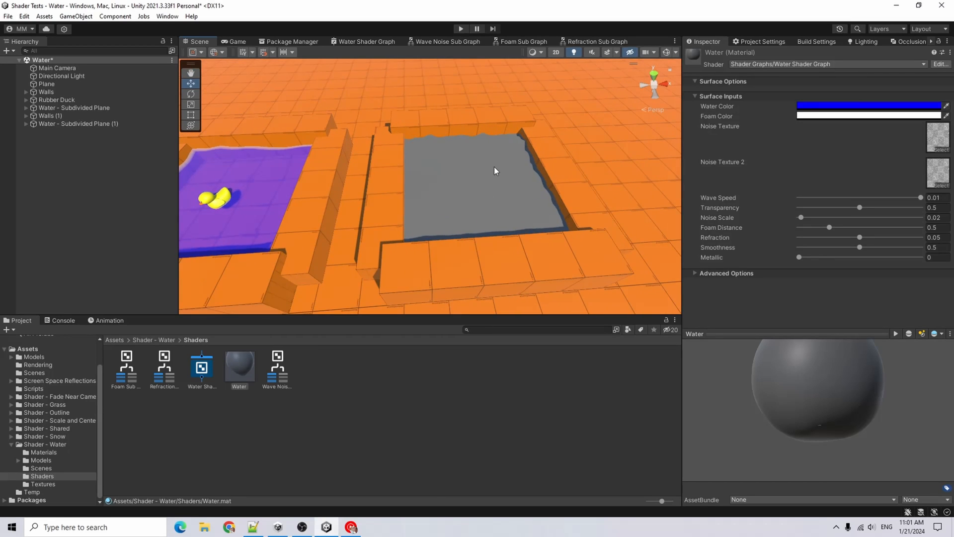
pyautogui.click(469, 150)
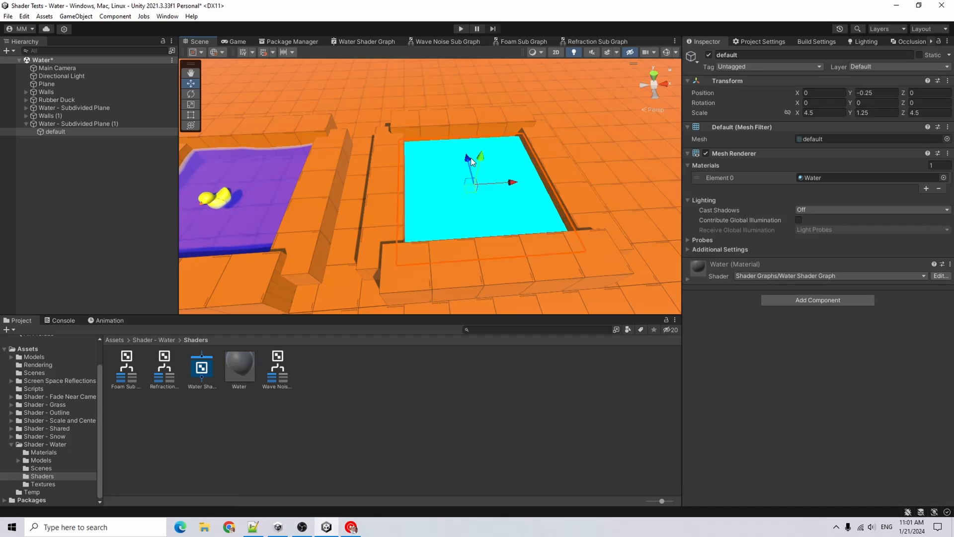
pyautogui.click(469, 395)
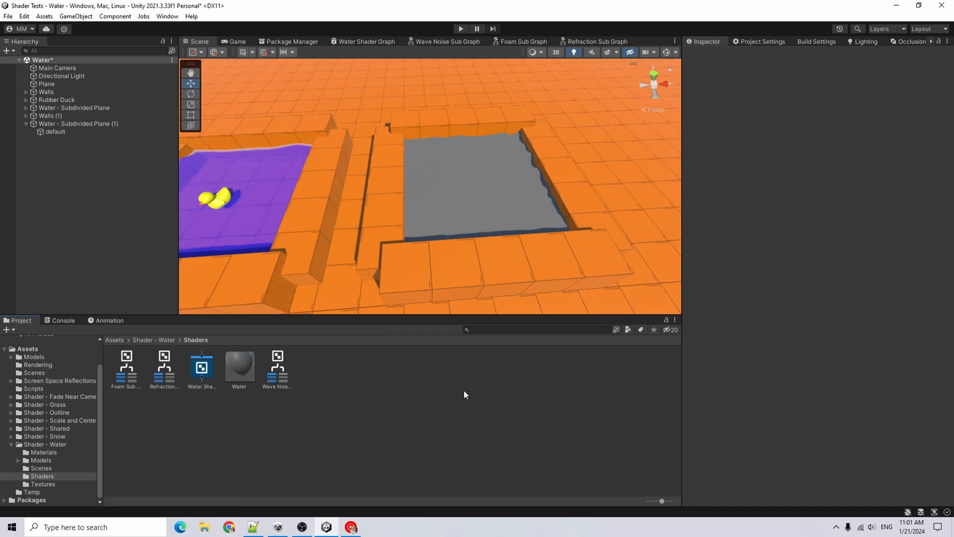
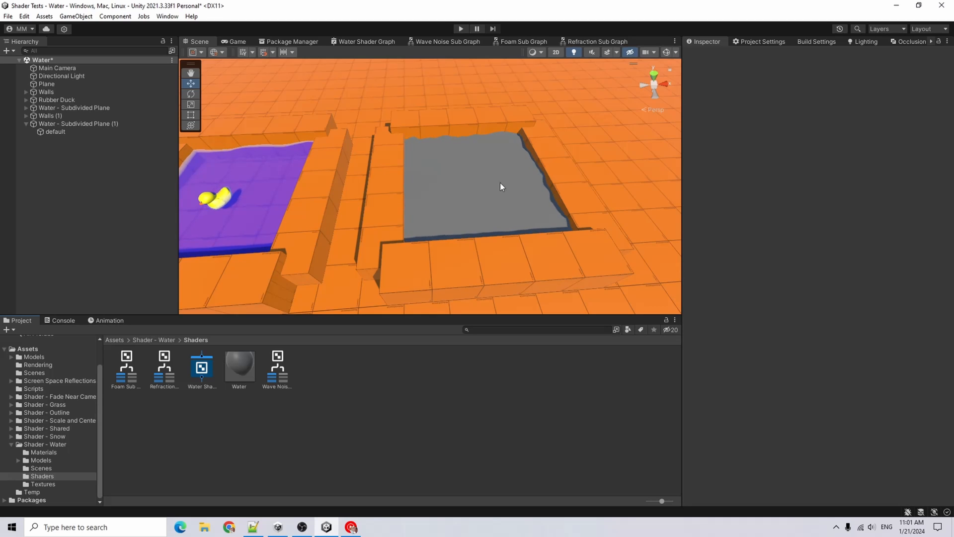
# Add a Refraction Sub Graph node to the maximized water shader graph
pyautogui.doubleClick(363, 41)
pyautogui.moveTo(291, 297); pyautogui.dragTo(327, 157, button='middle')
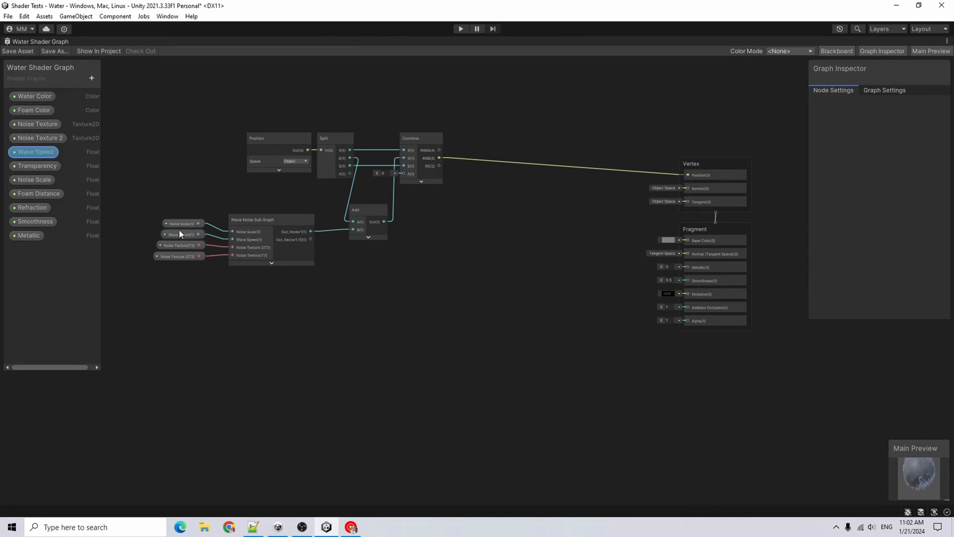
pyautogui.scroll(3, 394, 324)
pyautogui.moveTo(402, 310); pyautogui.dragTo(397, 309, button='middle')
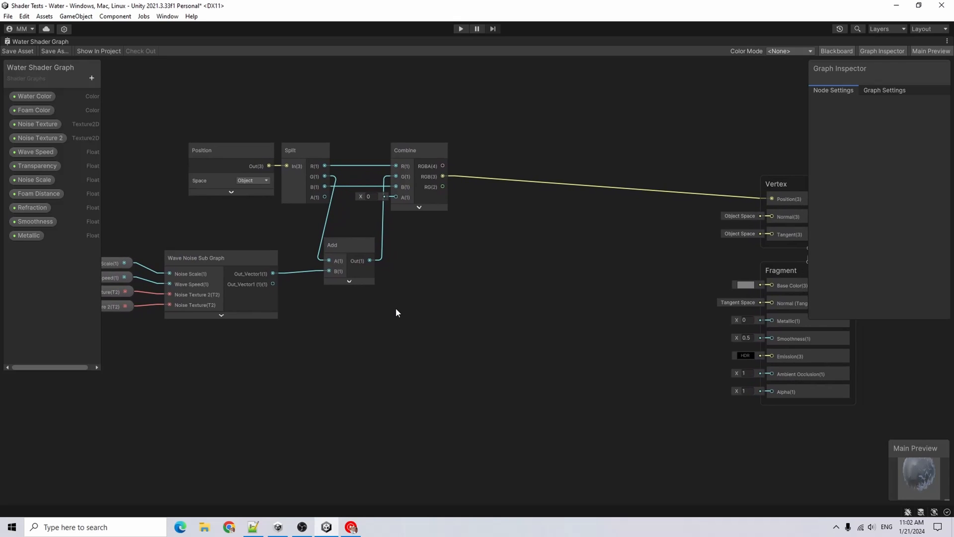
pyautogui.rightClick(359, 307)
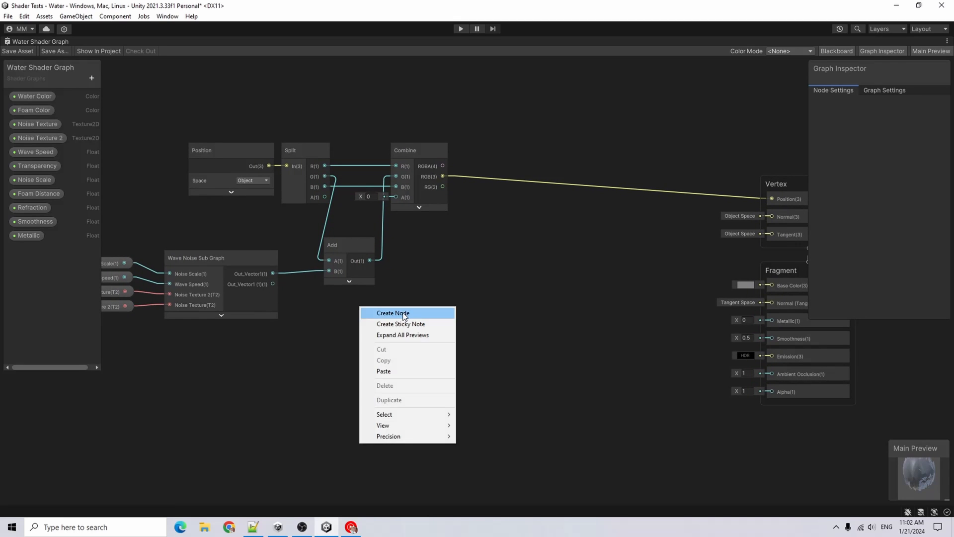
pyautogui.click(392, 311)
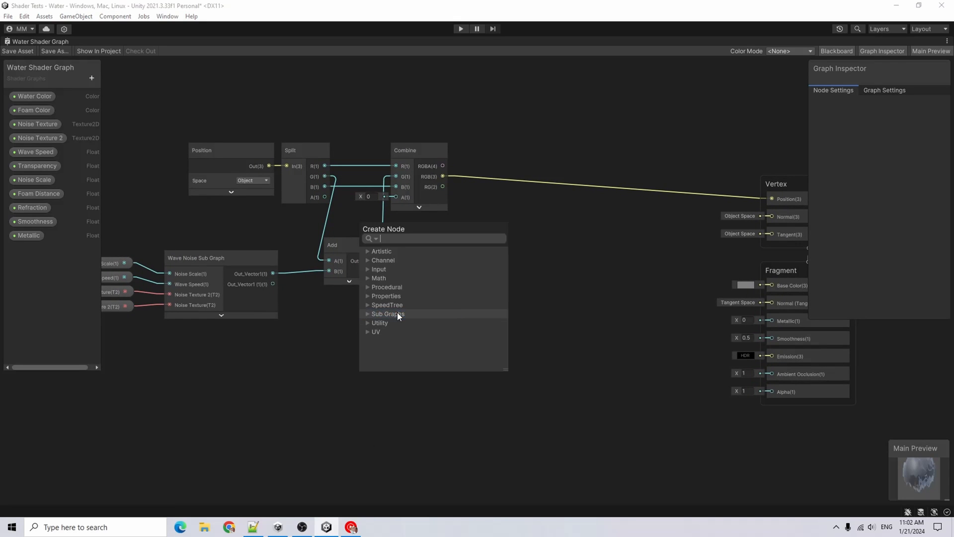
pyautogui.click(365, 332)
pyautogui.click(365, 332)
pyautogui.click(368, 314)
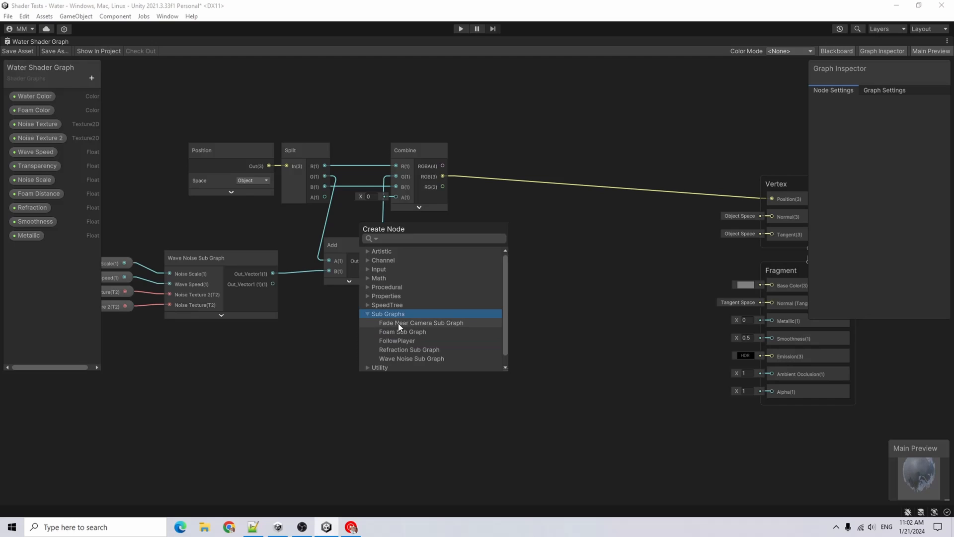
pyautogui.click(392, 351)
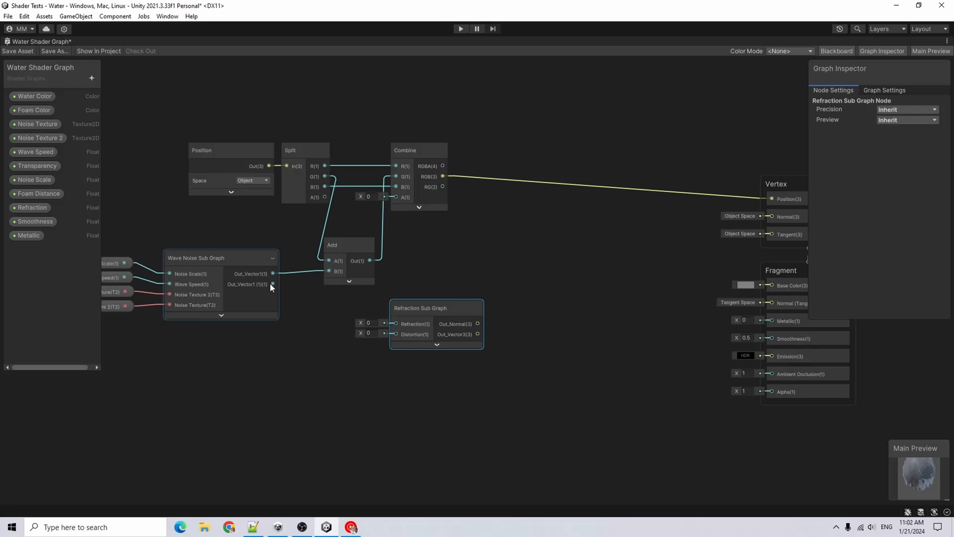
# Connect the wave noise sub graph's second output and the Refraction property to the refraction sub graph's Distortion and Refraction inputs
pyautogui.moveTo(273, 284); pyautogui.dragTo(397, 335)
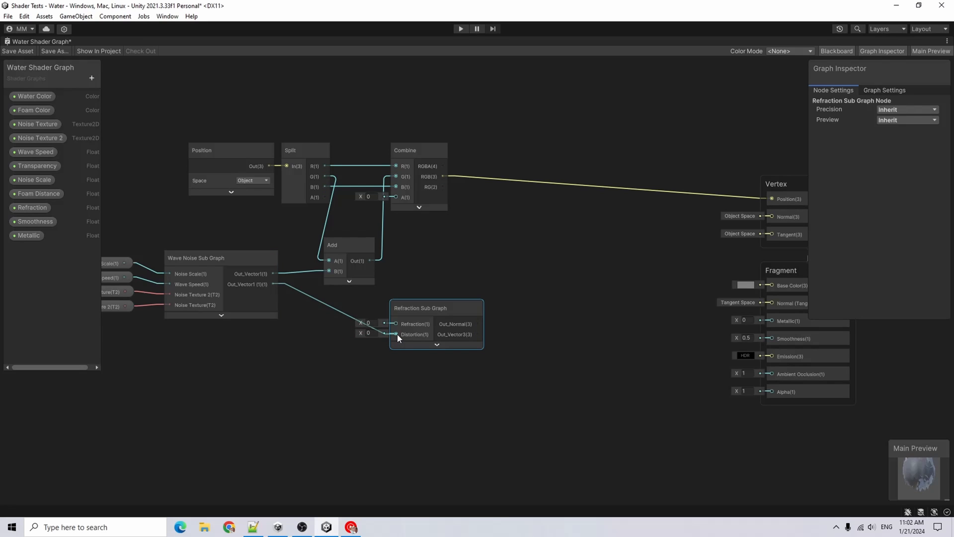
pyautogui.moveTo(32, 207); pyautogui.dragTo(394, 327)
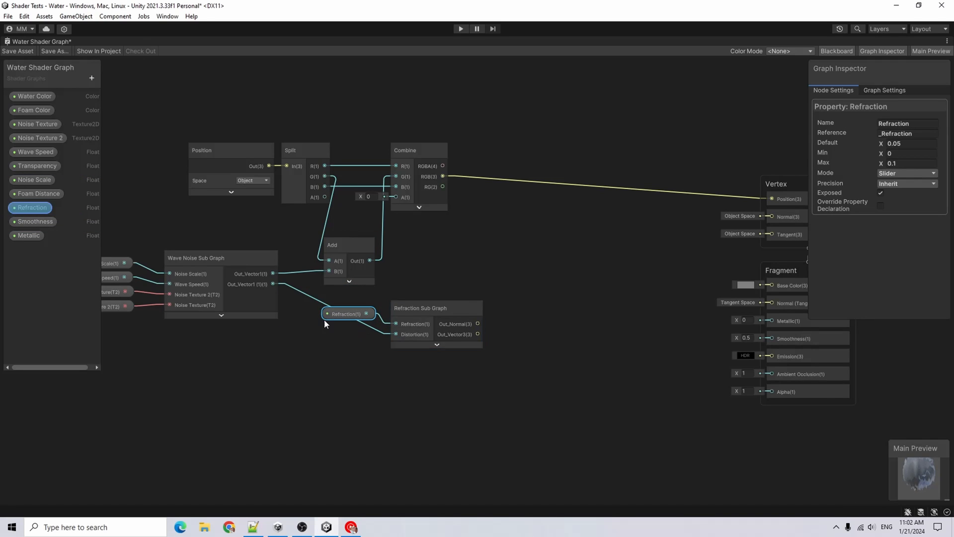
# Connect the refraction sub graph's Out_Normal to the fragment Normal input and save the graph
pyautogui.moveTo(402, 318); pyautogui.dragTo(313, 363, button='middle')
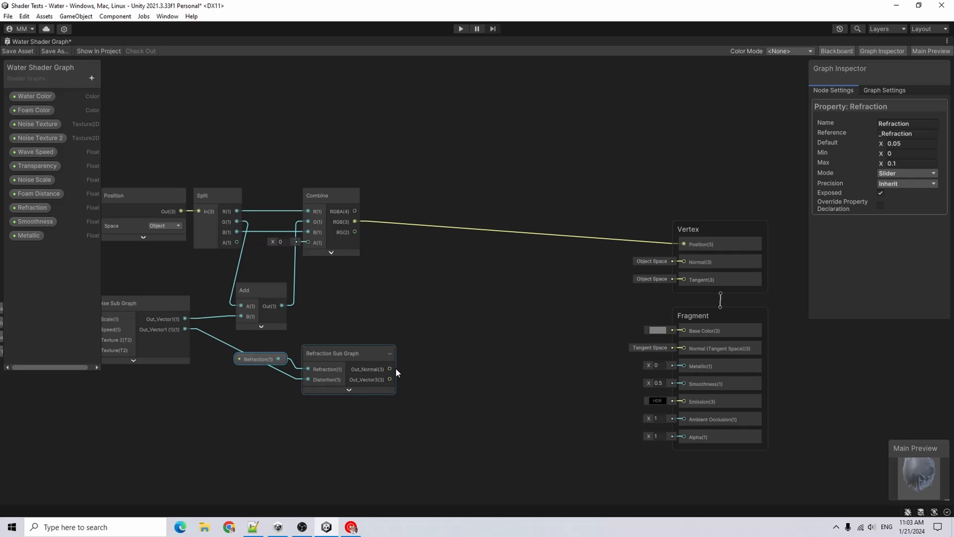
pyautogui.moveTo(393, 369); pyautogui.dragTo(690, 348)
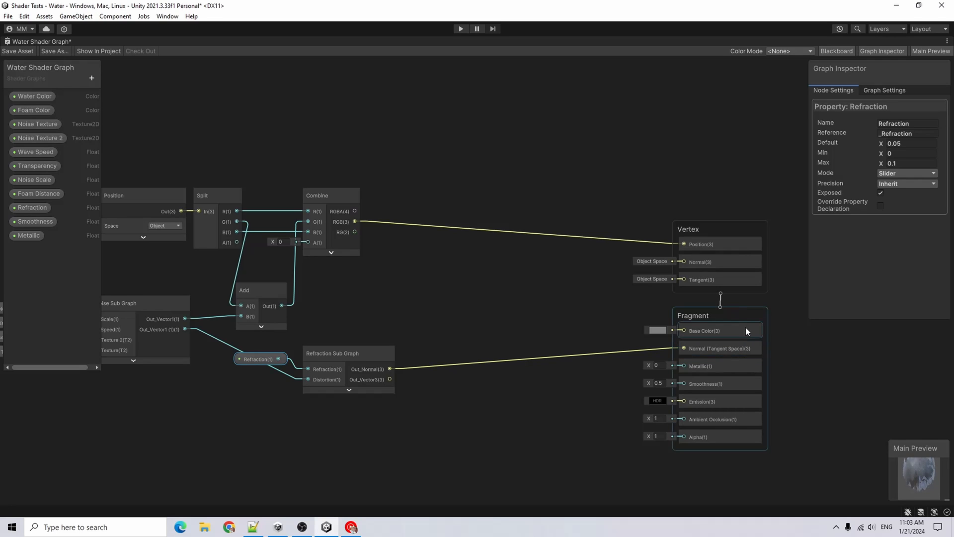
pyautogui.moveTo(401, 300); pyautogui.dragTo(449, 277, button='middle')
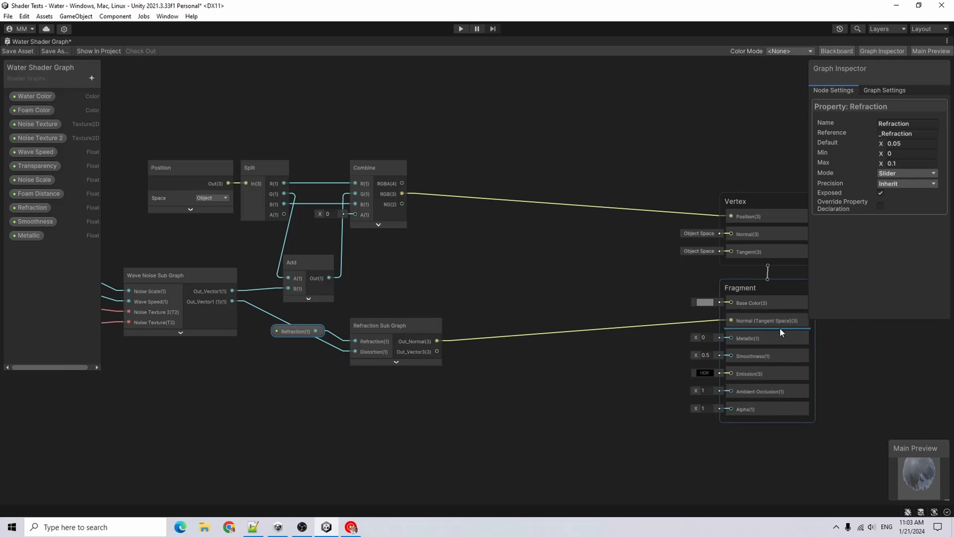
pyautogui.click(18, 51)
# Add a Foam Sub Graph node below the refraction sub graph
pyautogui.rightClick(382, 370)
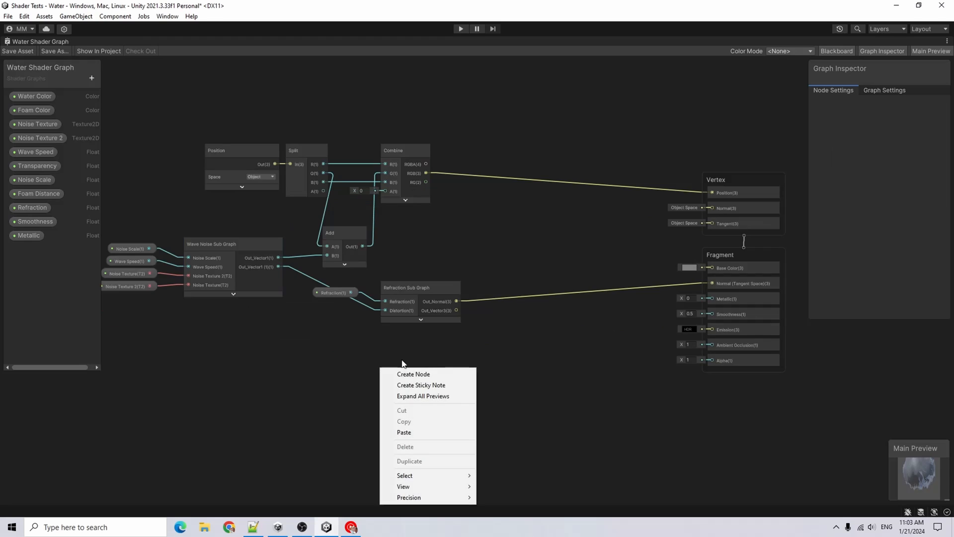
pyautogui.click(409, 374)
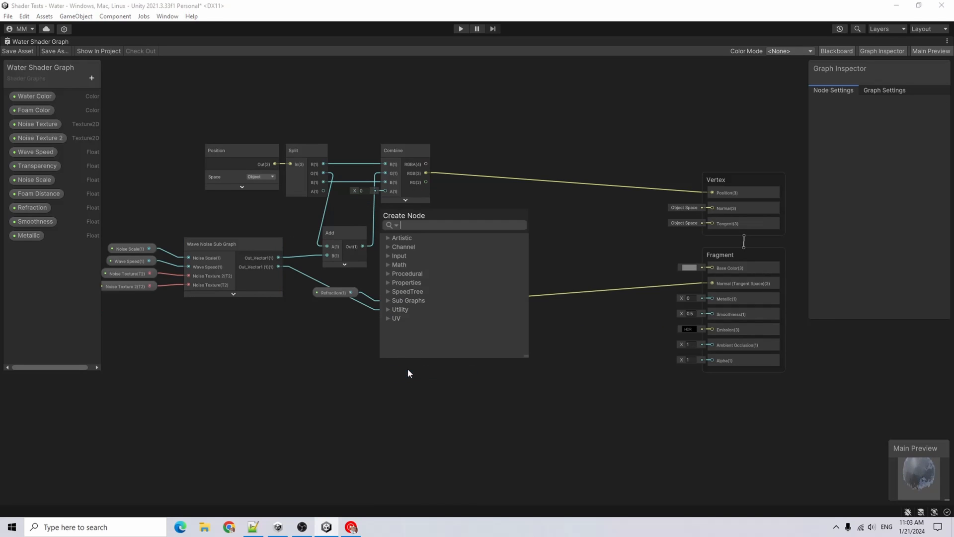
pyautogui.click(389, 299)
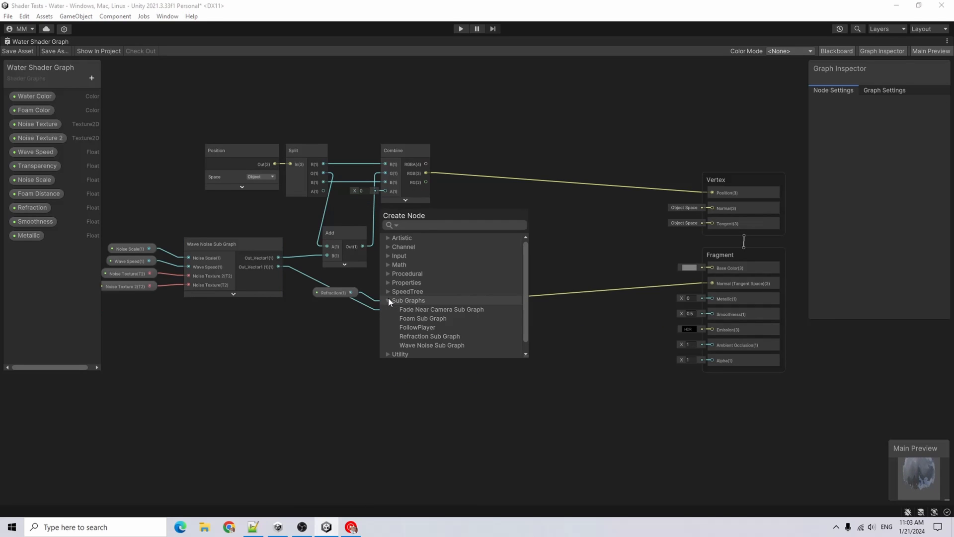
pyautogui.click(416, 320)
pyautogui.click(418, 429)
pyautogui.moveTo(416, 390); pyautogui.dragTo(416, 345)
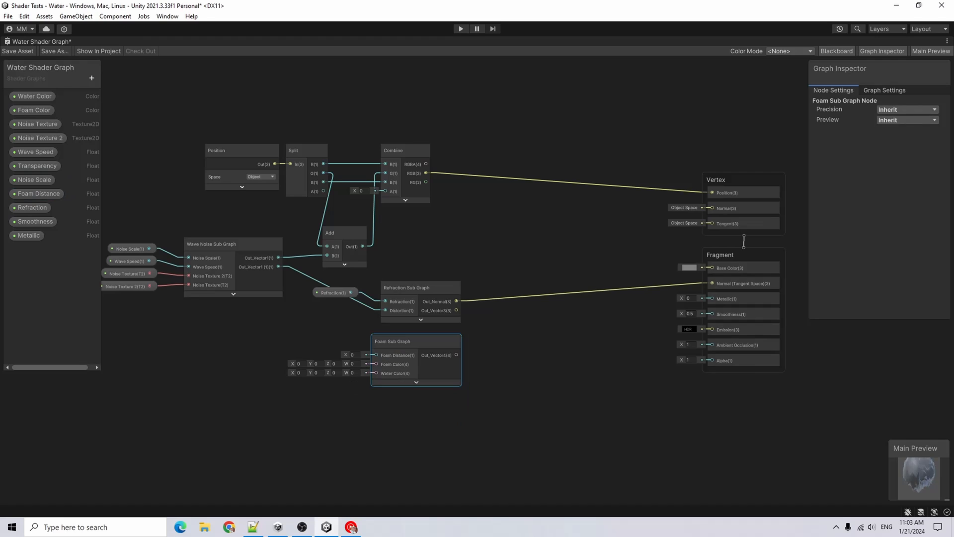
# Connect the Foam Distance, Foam Color and Water Color properties to the foam sub graph's matching inputs
pyautogui.moveTo(34, 193); pyautogui.dragTo(377, 355)
pyautogui.click(32, 109)
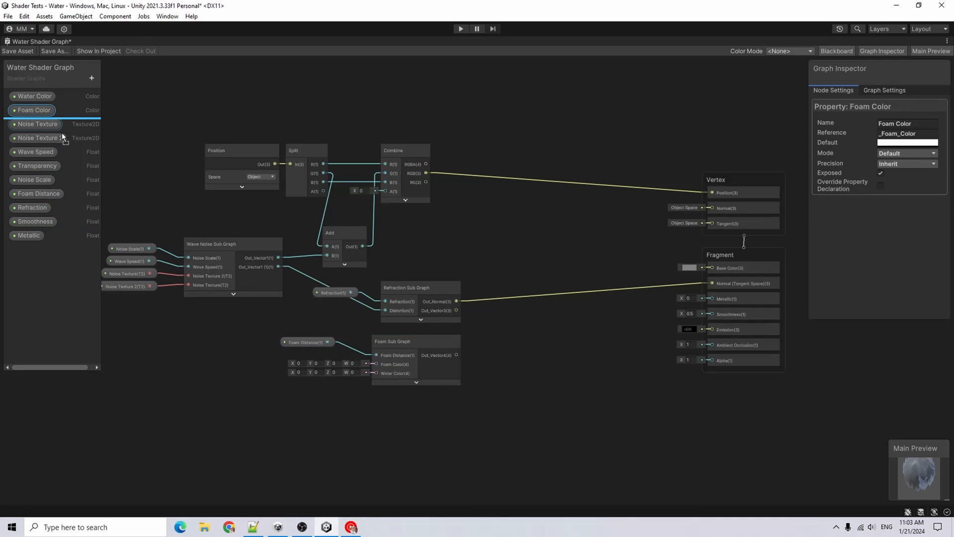
pyautogui.moveTo(32, 110); pyautogui.dragTo(376, 364)
pyautogui.moveTo(34, 95); pyautogui.dragTo(279, 374)
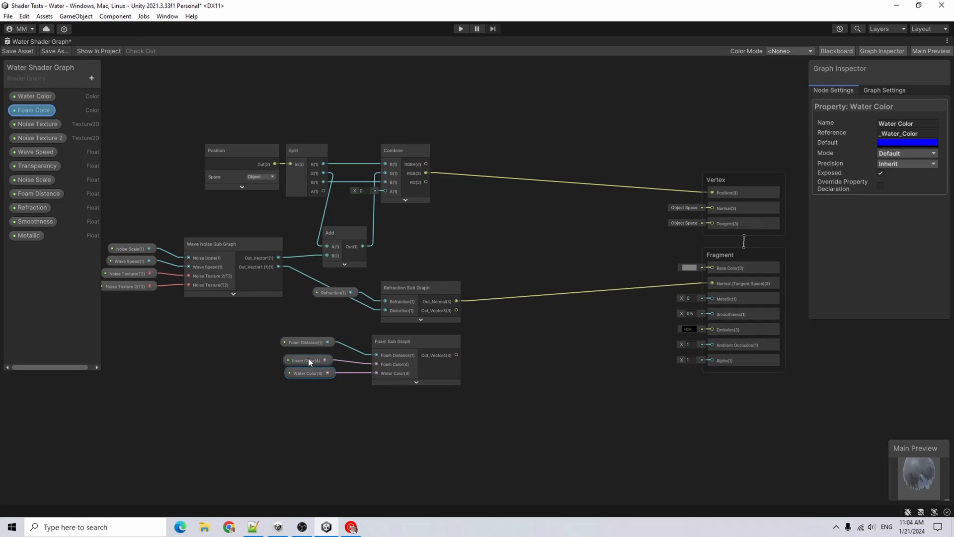
# Add a Split node and feed the foam sub graph's output into it
pyautogui.rightClick(492, 193)
pyautogui.click(525, 196)
pyautogui.write('SPLI')
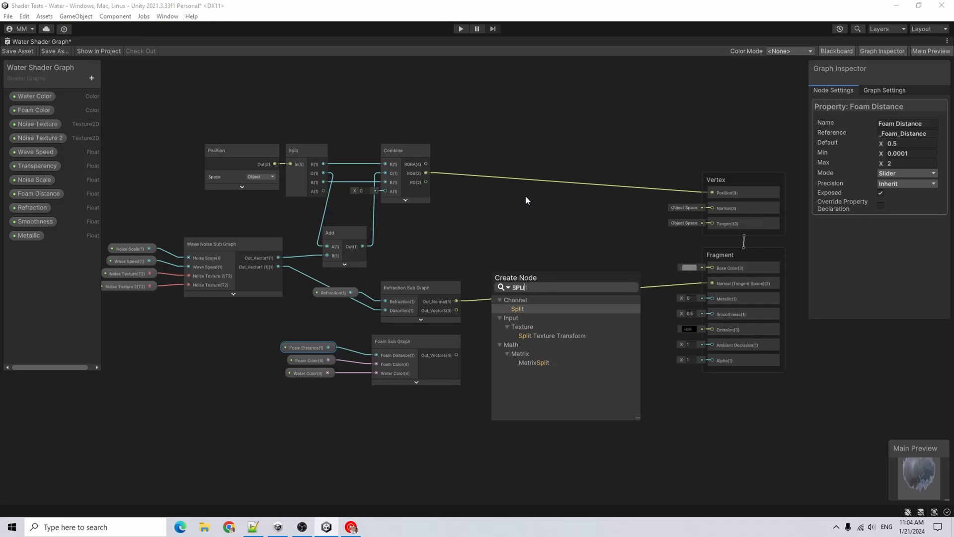
pyautogui.write('T')
pyautogui.press('Return')
pyautogui.moveTo(455, 355); pyautogui.dragTo(498, 351)
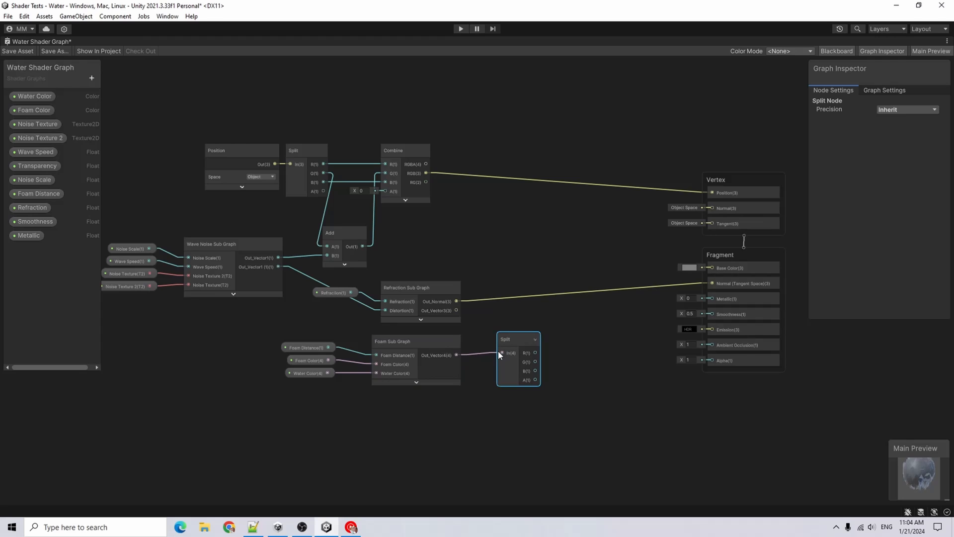
# Add a Lerp node, wiring the refraction Out_Vector3 into A and the foam output into B
pyautogui.press('space')
pyautogui.write('Le')
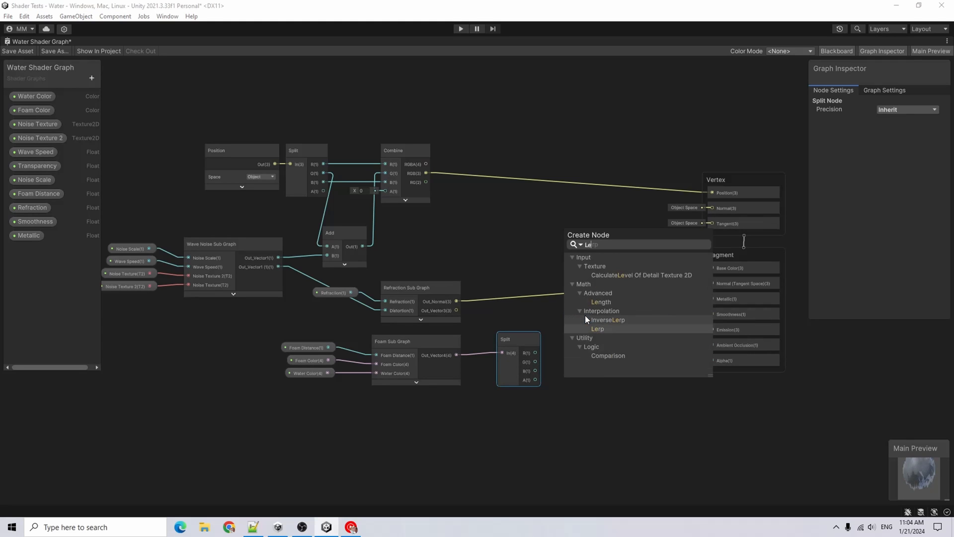
pyautogui.write('rp')
pyautogui.press('Return')
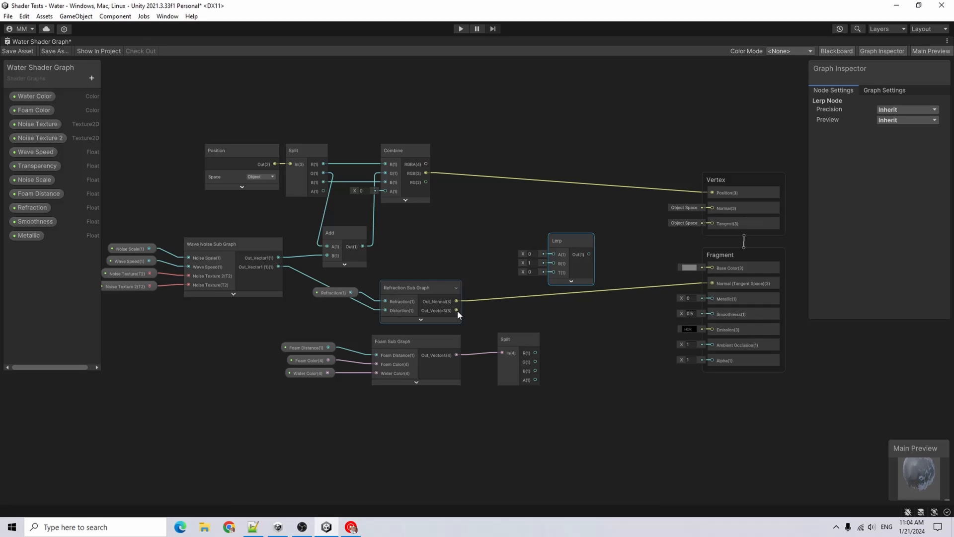
pyautogui.moveTo(456, 310); pyautogui.dragTo(553, 256)
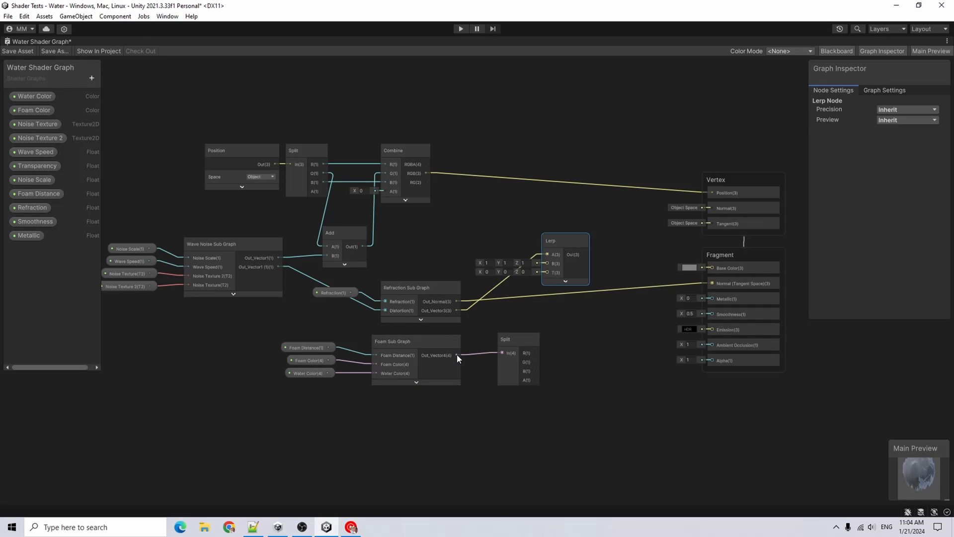
pyautogui.moveTo(456, 354); pyautogui.dragTo(548, 263)
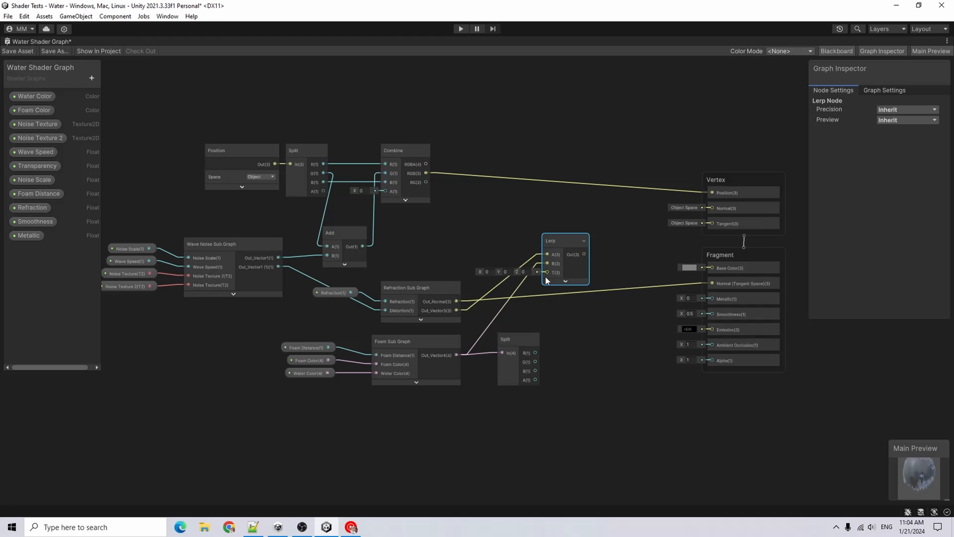
# Wire the Split node's A output into the Lerp T input and the Lerp output into the fragment Base Color
pyautogui.click(502, 340)
pyautogui.moveTo(501, 339); pyautogui.dragTo(494, 340)
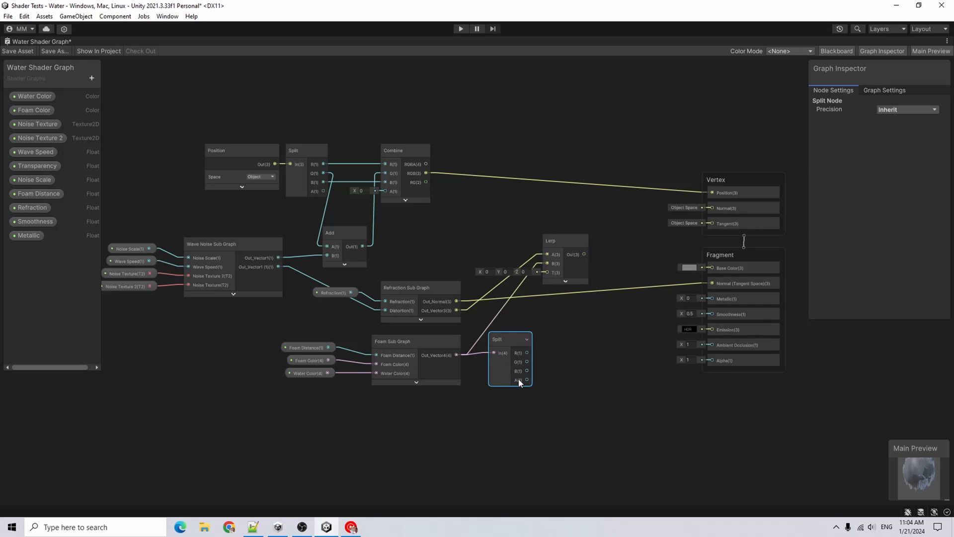
pyautogui.moveTo(527, 380); pyautogui.dragTo(547, 272)
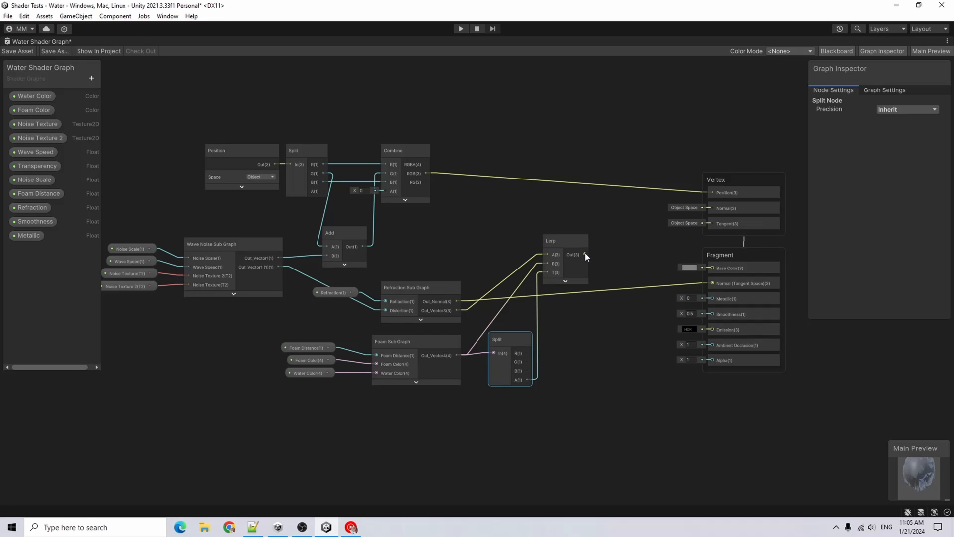
pyautogui.moveTo(585, 252); pyautogui.dragTo(719, 269)
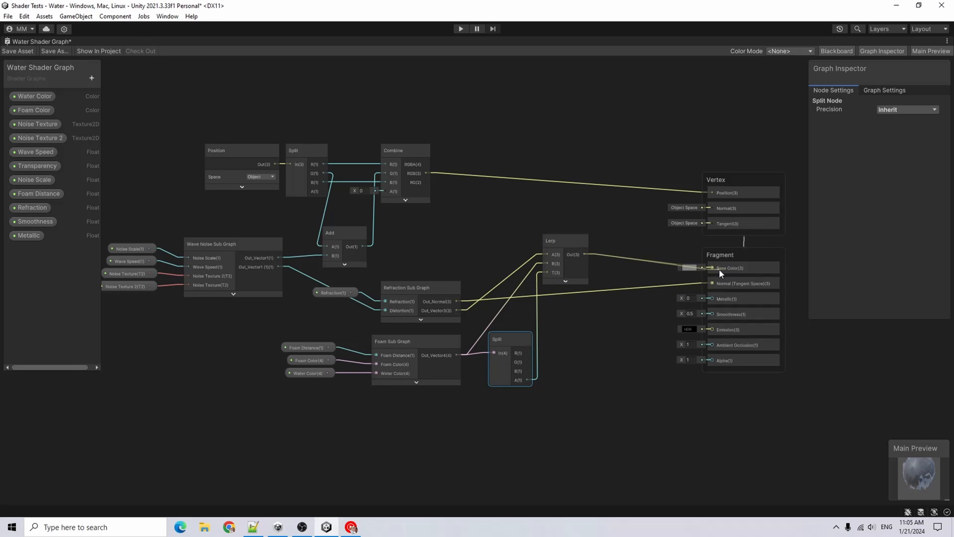
# Save the shader graph, restore the docked layout and return to the Scene view
pyautogui.click(23, 50)
pyautogui.doubleClick(25, 41)
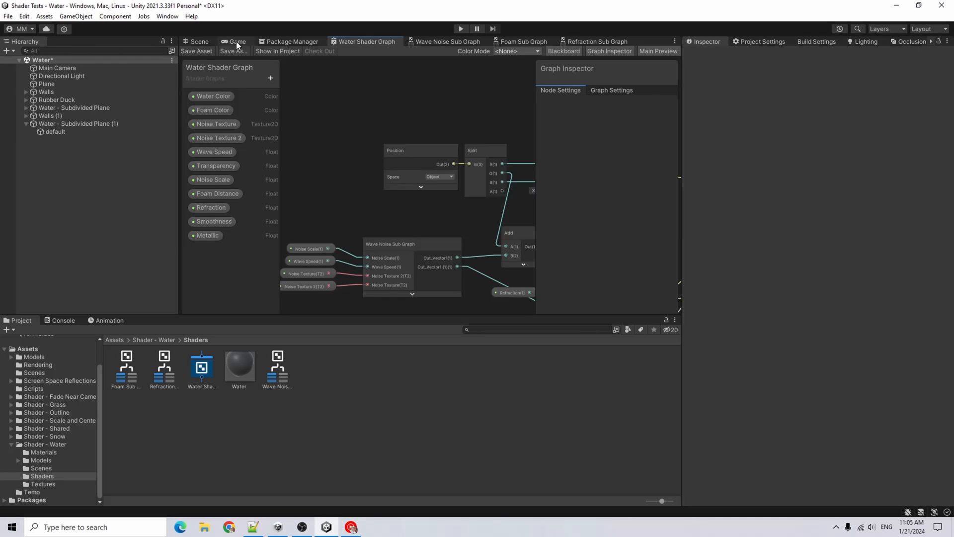
pyautogui.click(202, 41)
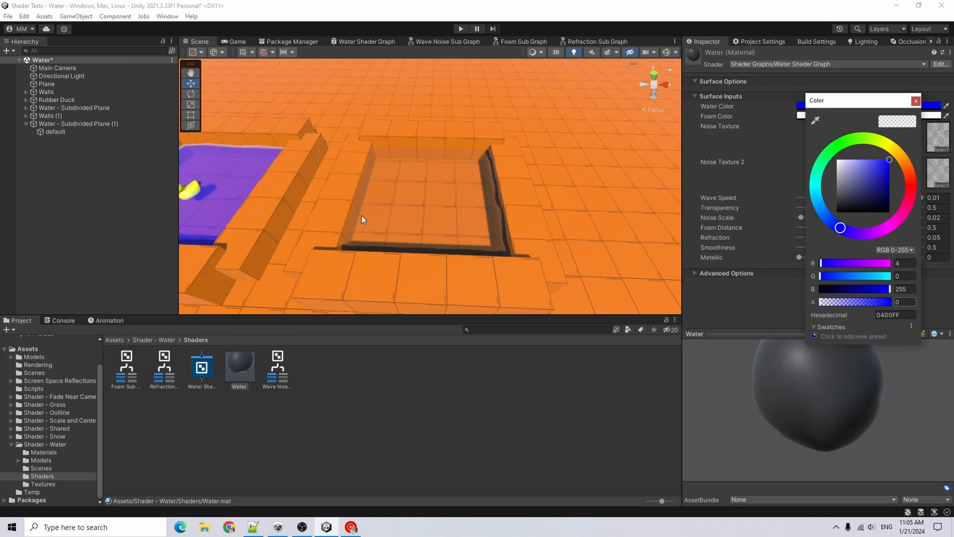
# Raise the Water material's Water Color alpha to full opacity
pyautogui.click(916, 101)
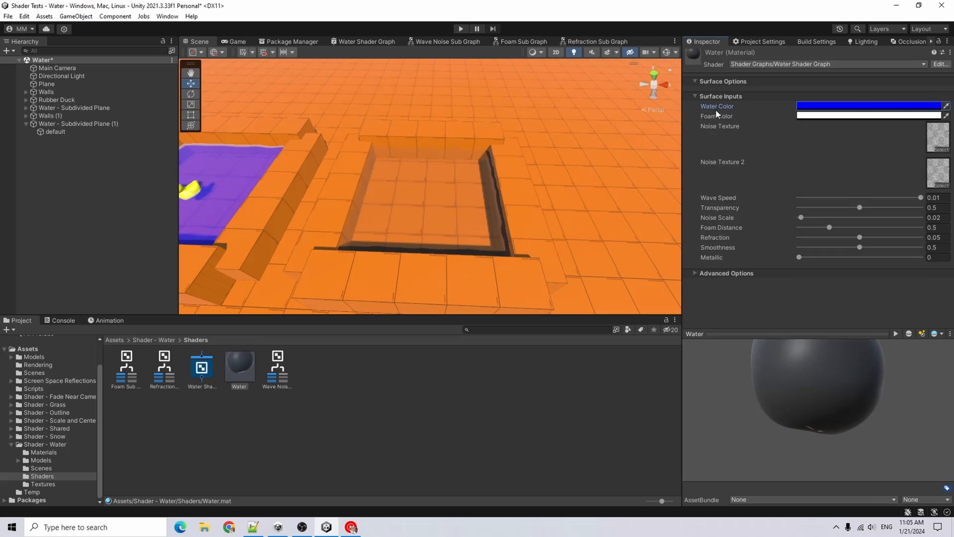
pyautogui.click(839, 108)
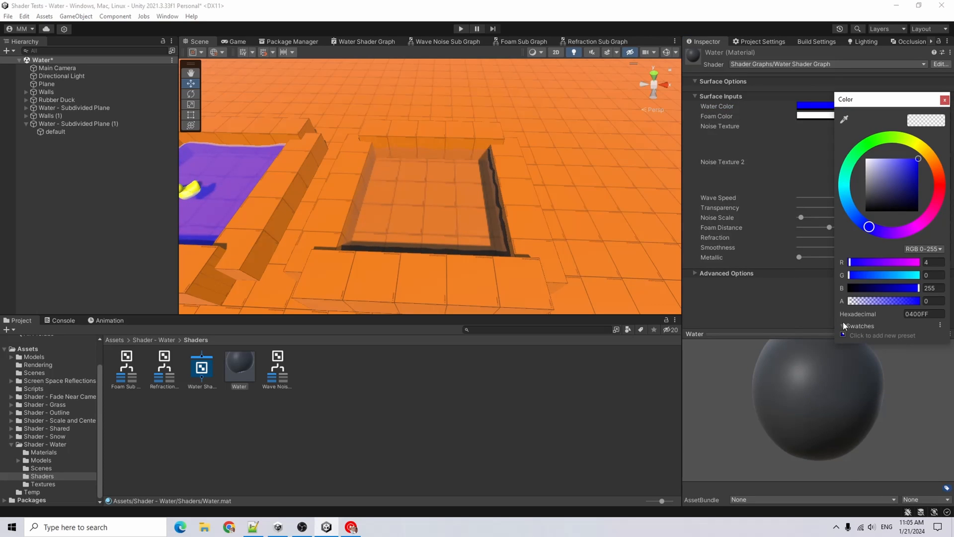
pyautogui.moveTo(849, 302); pyautogui.dragTo(898, 311)
# Set the Foam Color alpha to 255 and inspect the water planes in the scene
pyautogui.click(804, 119)
pyautogui.click(805, 117)
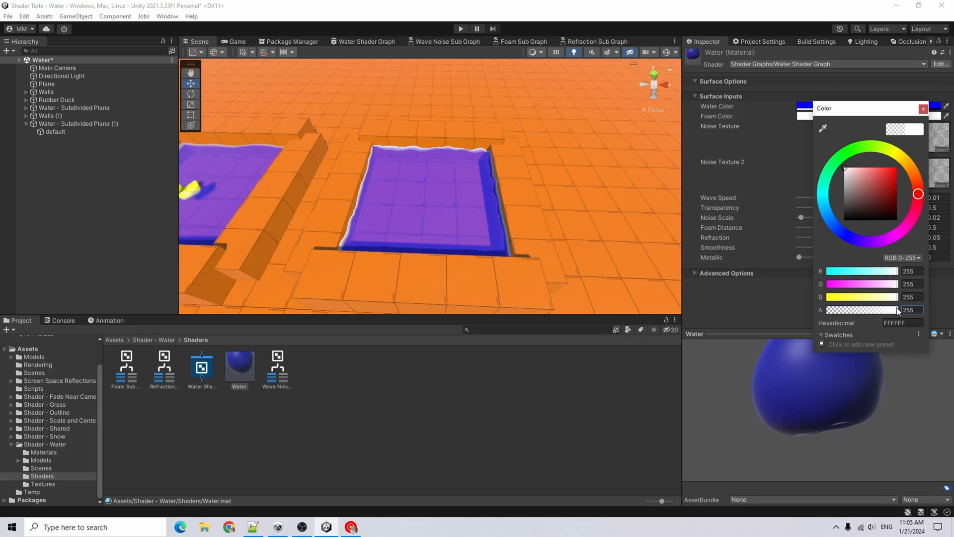
pyautogui.moveTo(328, 219); pyautogui.dragTo(400, 229, button='middle')
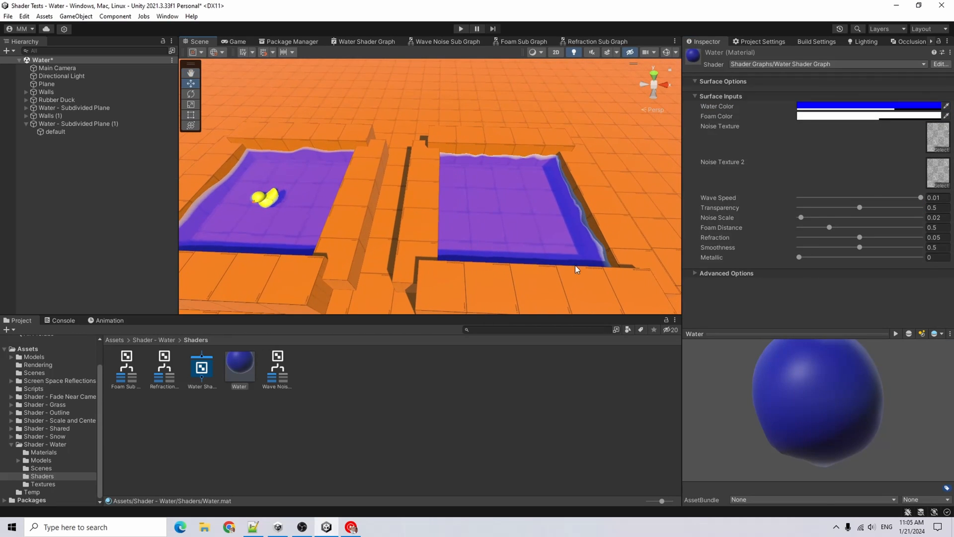
pyautogui.moveTo(575, 265); pyautogui.dragTo(519, 225, button='middle')
# Connect the Smoothness property to the fragment Smoothness input in the shader graph
pyautogui.scroll(2, 517, 223)
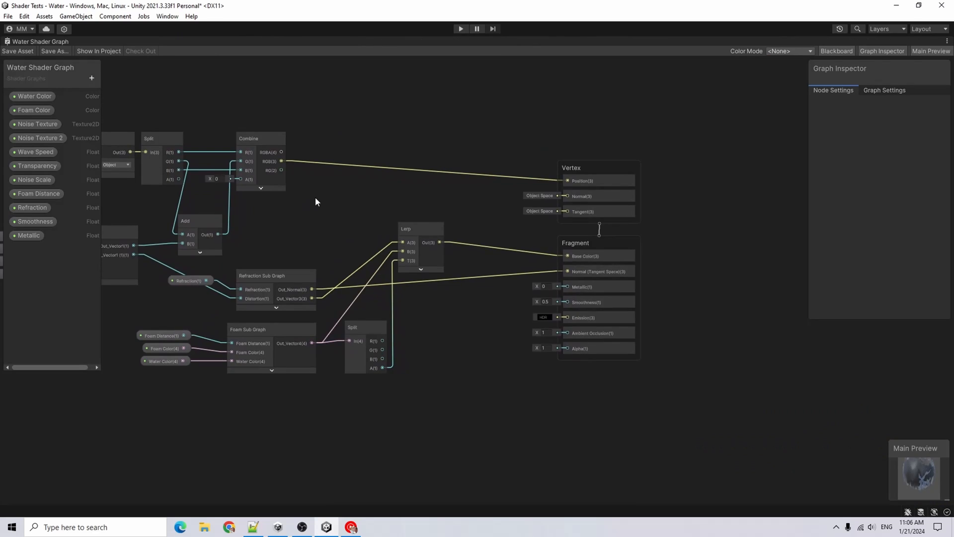
pyautogui.click(34, 222)
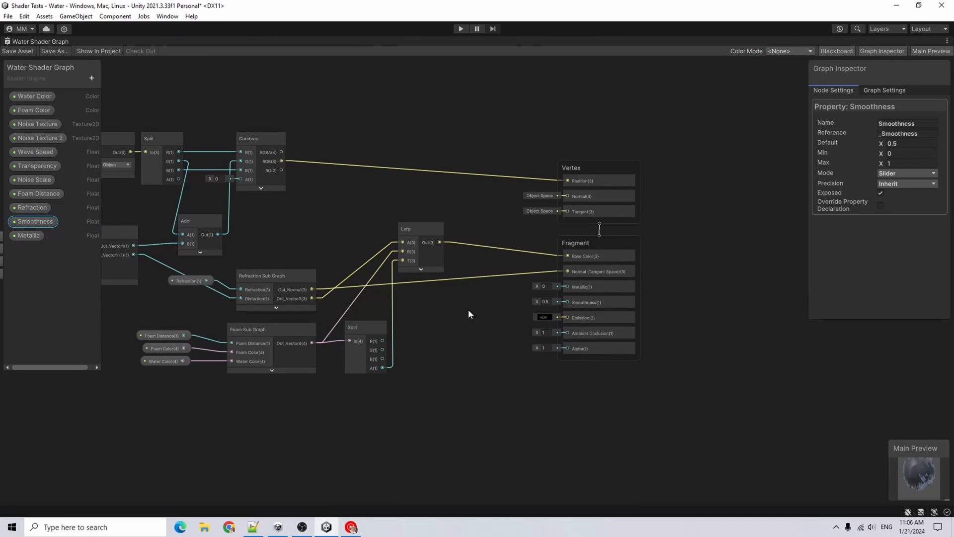
pyautogui.moveTo(468, 314); pyautogui.dragTo(568, 302)
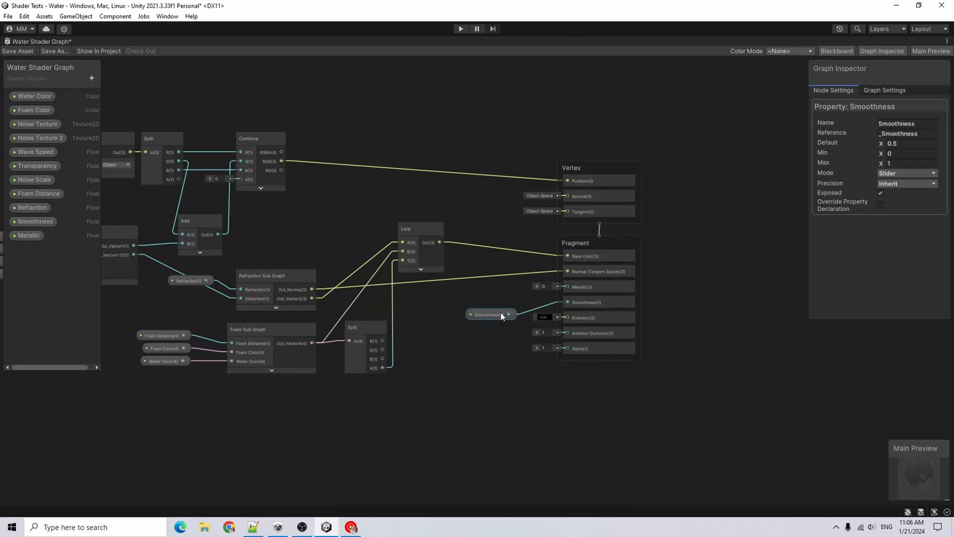
# Connect the Metallic property to the Metallic input and Transparency to Alpha, then save the shader graph and return to the scene
pyautogui.moveTo(500, 312); pyautogui.dragTo(509, 299)
pyautogui.moveTo(29, 235); pyautogui.dragTo(511, 286)
pyautogui.moveTo(37, 165); pyautogui.dragTo(579, 350)
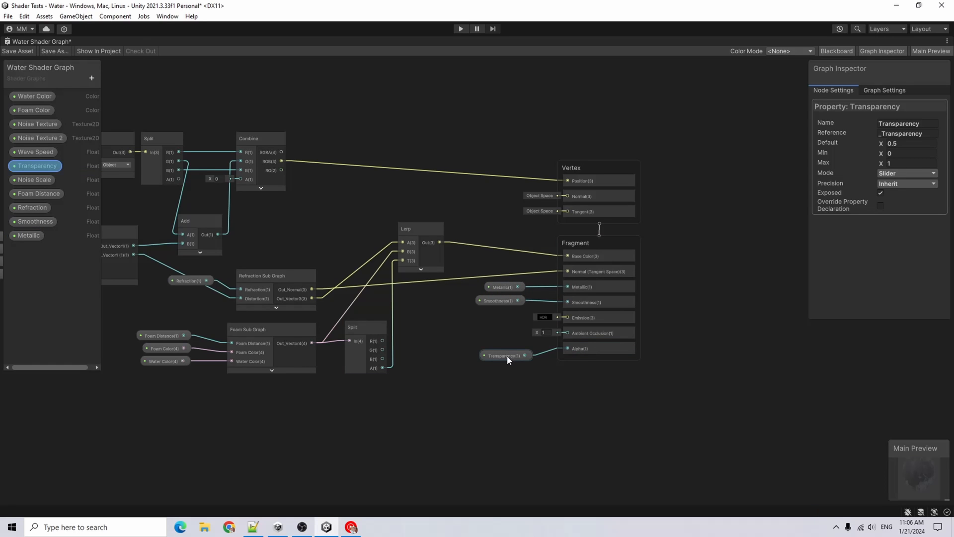
pyautogui.click(19, 51)
pyautogui.doubleClick(32, 42)
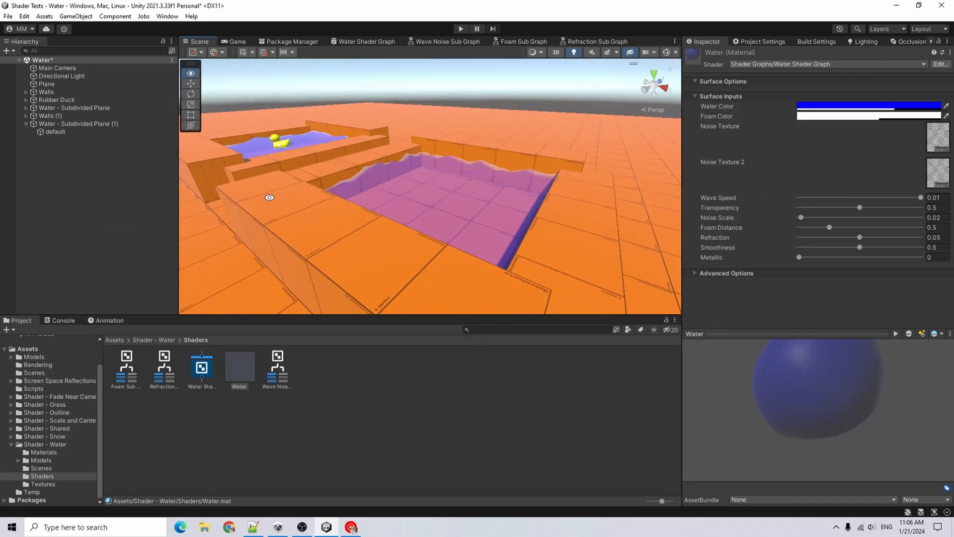
# Set the Water material's Transparency to 1 and its Noise Scale to 0.01
pyautogui.keyDown('alt'); pyautogui.moveTo(270, 198); pyautogui.dragTo(352, 245); pyautogui.keyUp('alt')
pyautogui.moveTo(351, 245); pyautogui.dragTo(428, 210, button='middle')
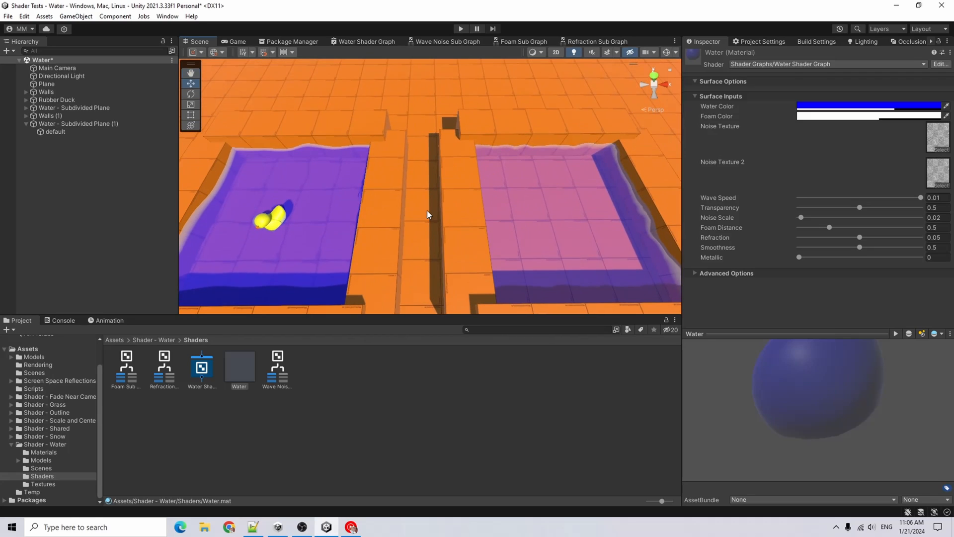
pyautogui.scroll(-1, 427, 210)
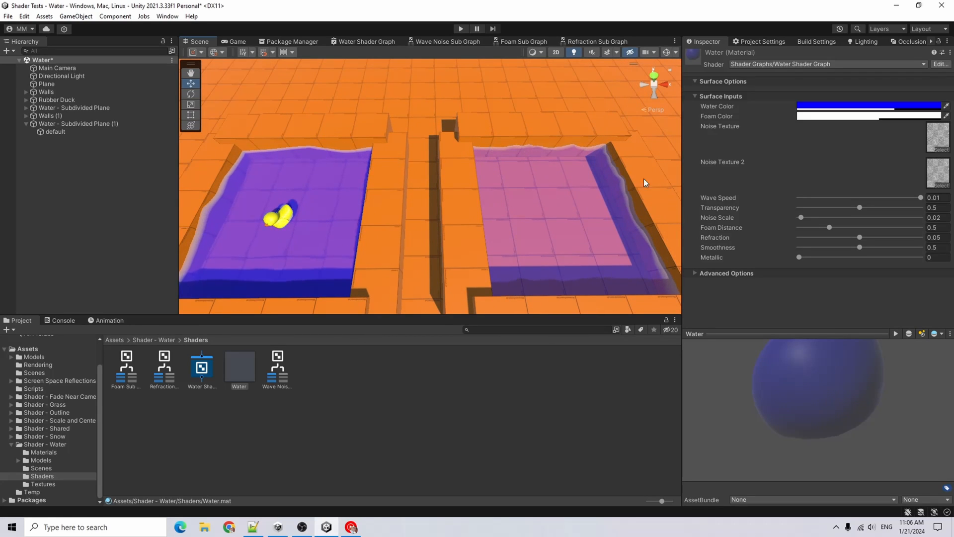
pyautogui.scroll(-1, 643, 183)
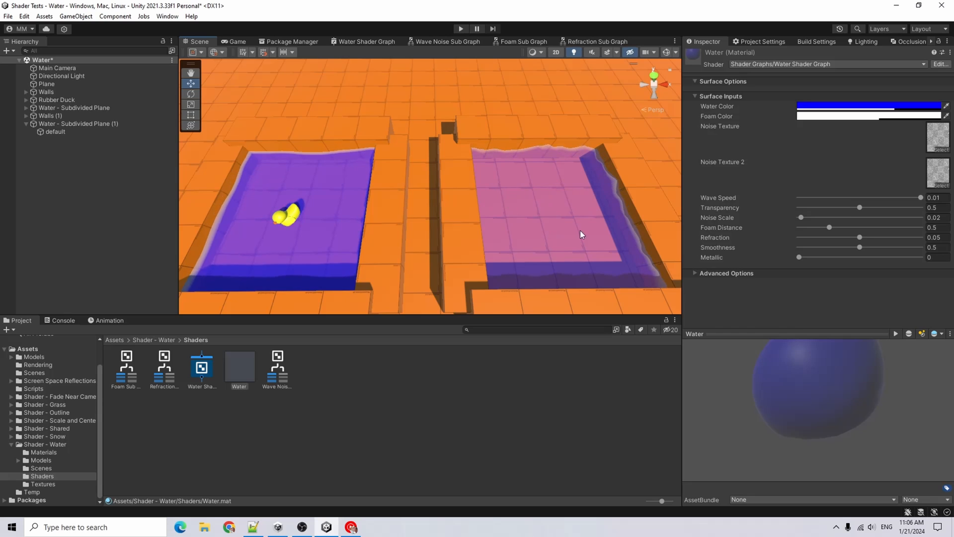
pyautogui.moveTo(499, 201); pyautogui.dragTo(450, 188, button='middle')
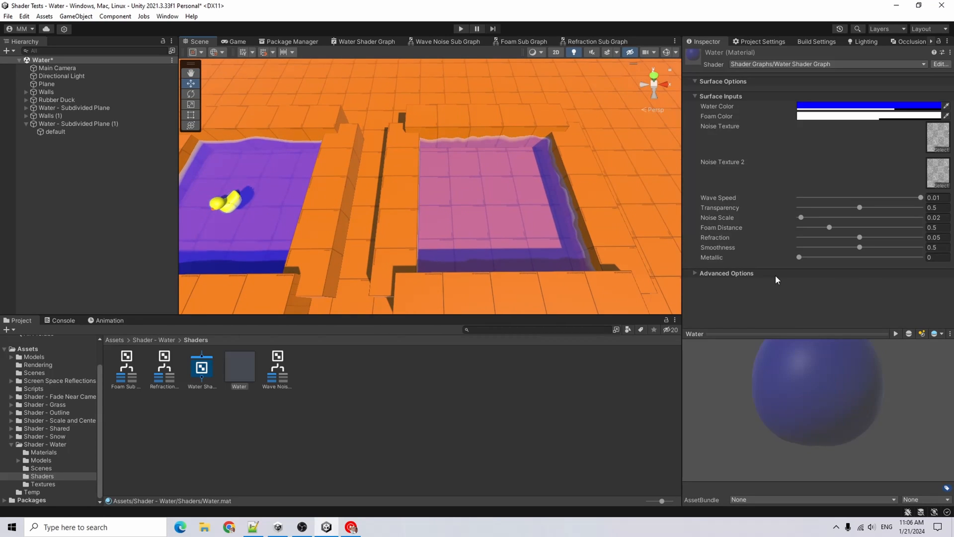
pyautogui.moveTo(860, 208); pyautogui.dragTo(925, 204)
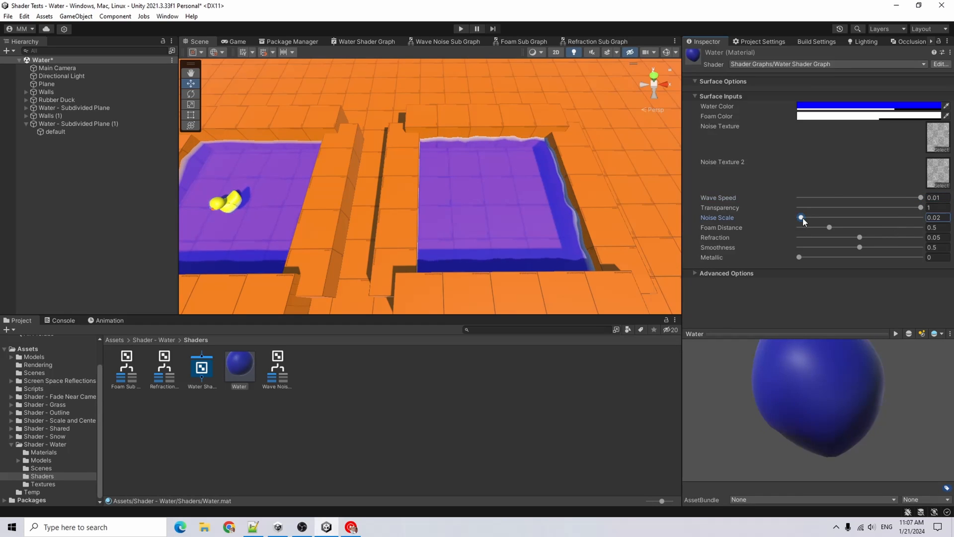
pyautogui.moveTo(803, 218); pyautogui.dragTo(800, 218)
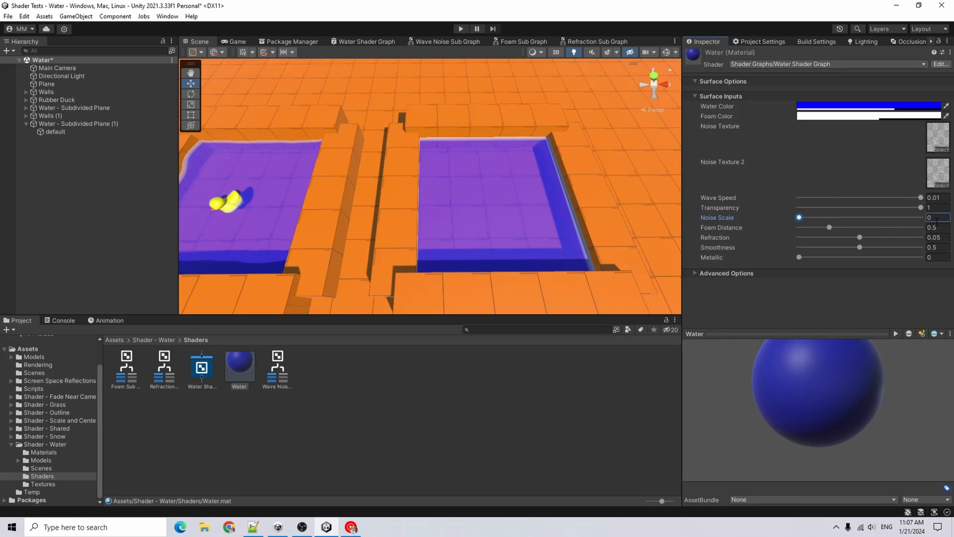
pyautogui.moveTo(936, 218); pyautogui.dragTo(926, 222)
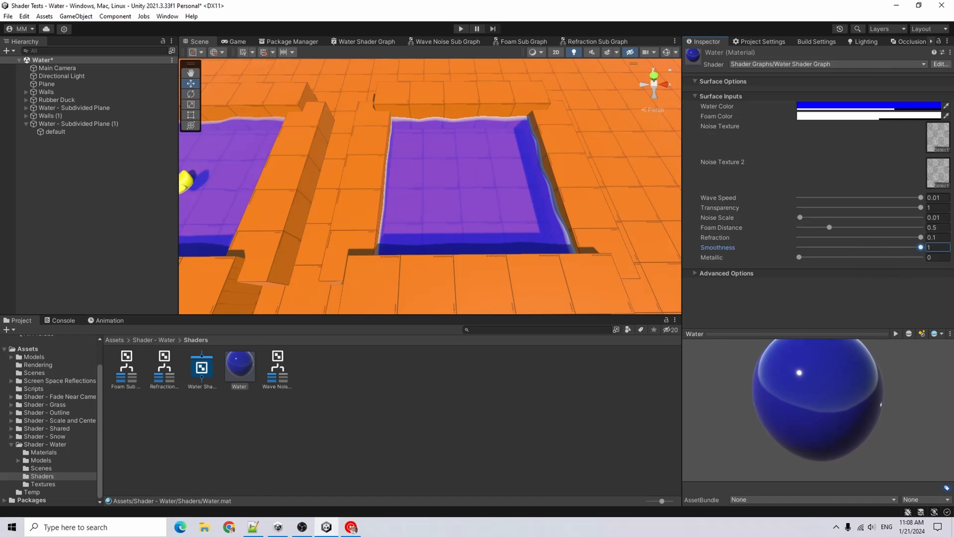
# Rewire the Refraction Sub Graph so Distortion feeds the Normal From Height In input and Refraction feeds Strength
pyautogui.moveTo(451, 170); pyautogui.dragTo(457, 181, button='middle')
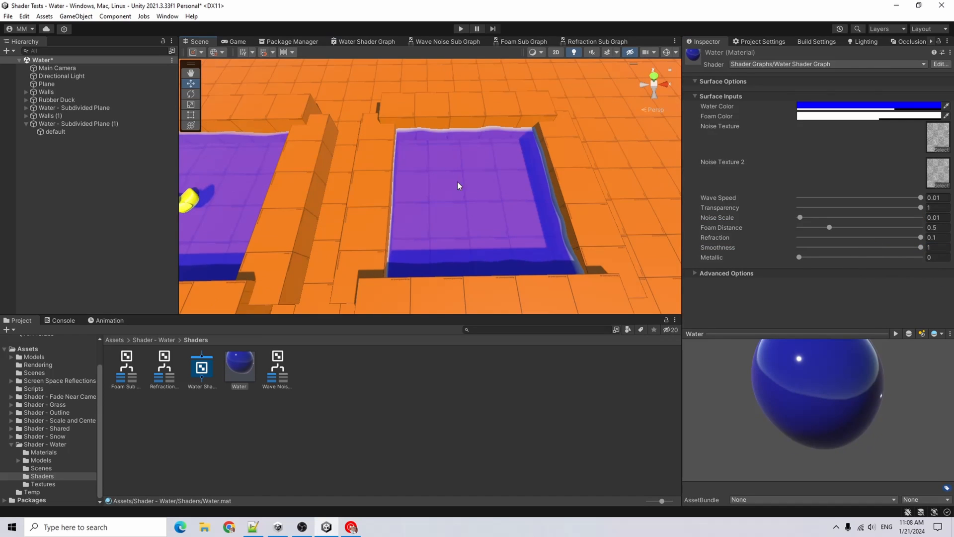
pyautogui.scroll(8, 531, 211)
pyautogui.moveTo(546, 213); pyautogui.dragTo(484, 193, button='middle')
pyautogui.scroll(-5, 508, 202)
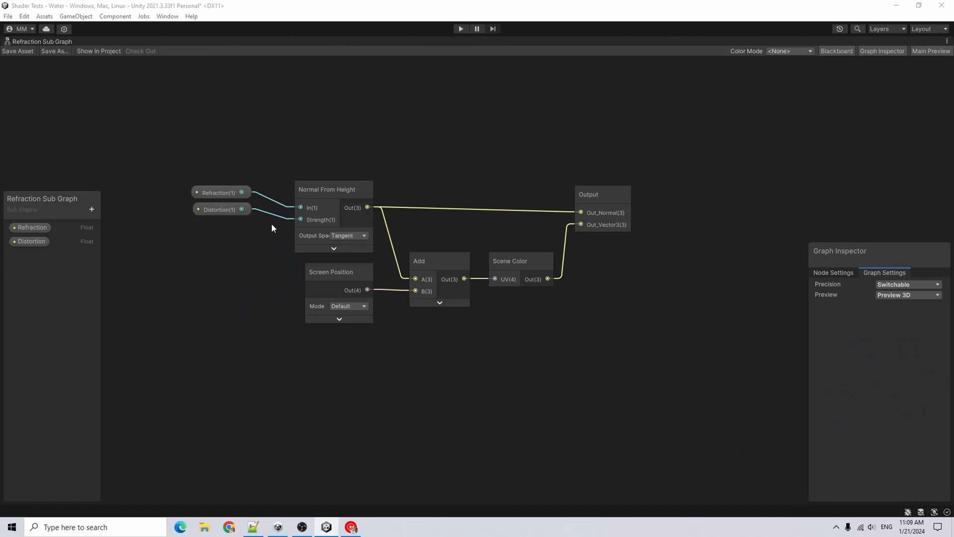
pyautogui.click(195, 194)
pyautogui.click(215, 213)
pyautogui.moveTo(241, 192); pyautogui.dragTo(240, 191)
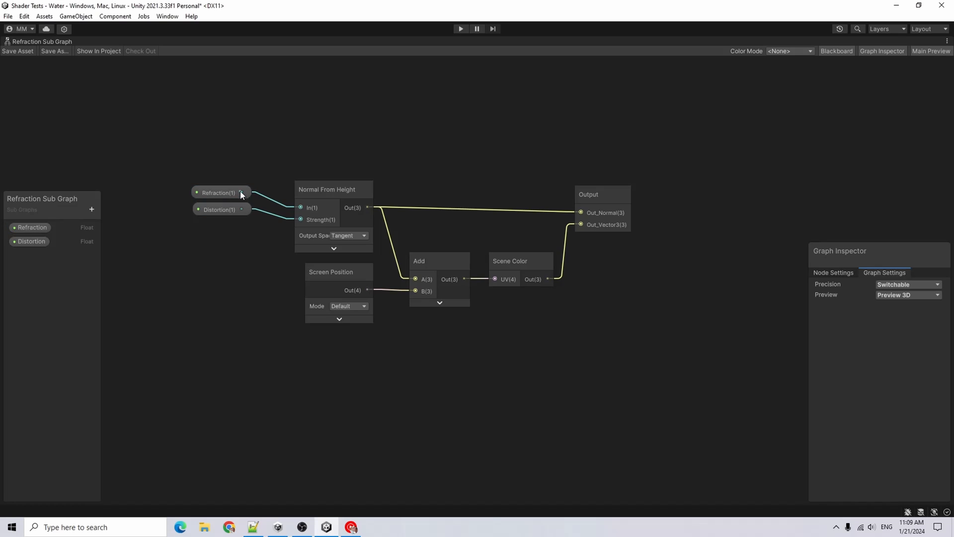
pyautogui.moveTo(293, 216); pyautogui.dragTo(301, 219)
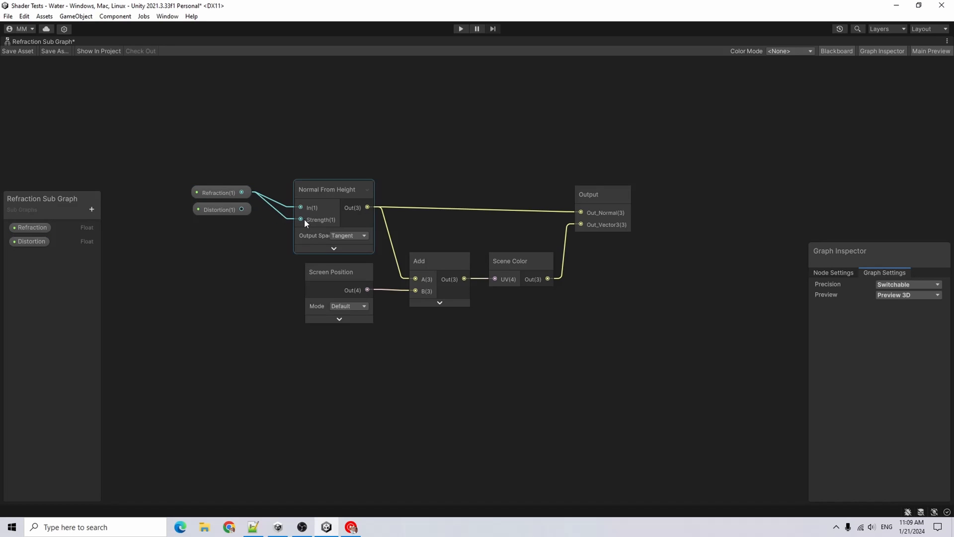
pyautogui.moveTo(241, 209); pyautogui.dragTo(286, 205)
pyautogui.moveTo(215, 193); pyautogui.dragTo(214, 226)
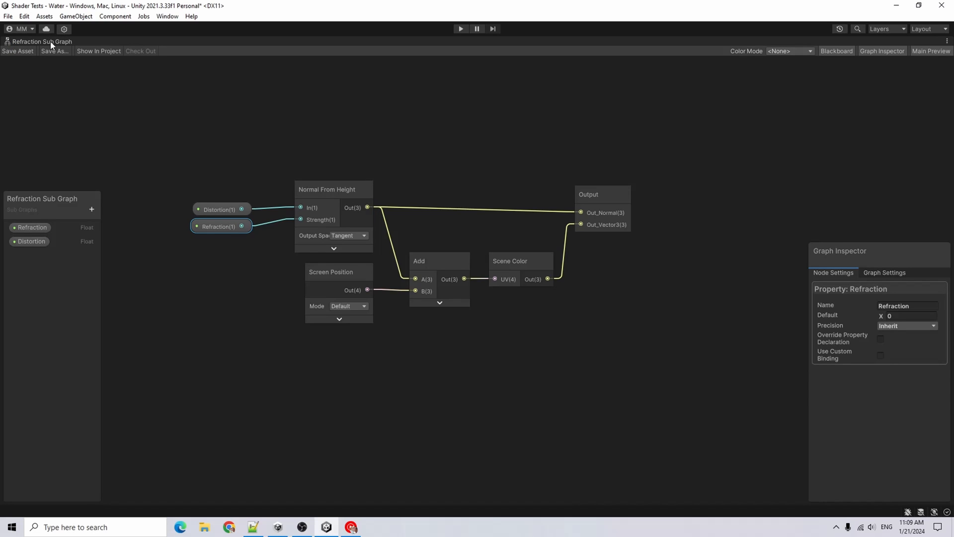
# Lower the Water material's Refraction to about 0.0152
pyautogui.moveTo(502, 170); pyautogui.dragTo(529, 209, button='middle')
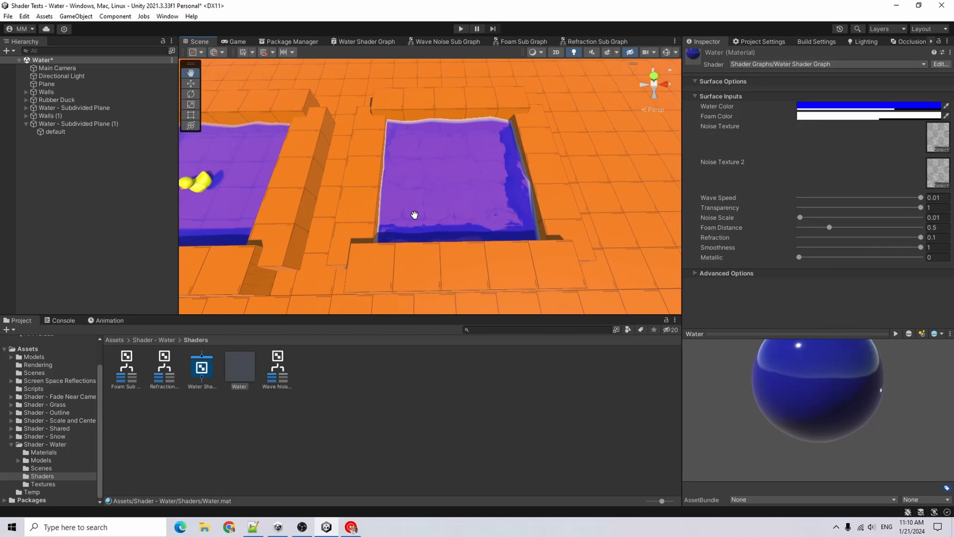
pyautogui.moveTo(424, 218); pyautogui.dragTo(472, 211, button='middle')
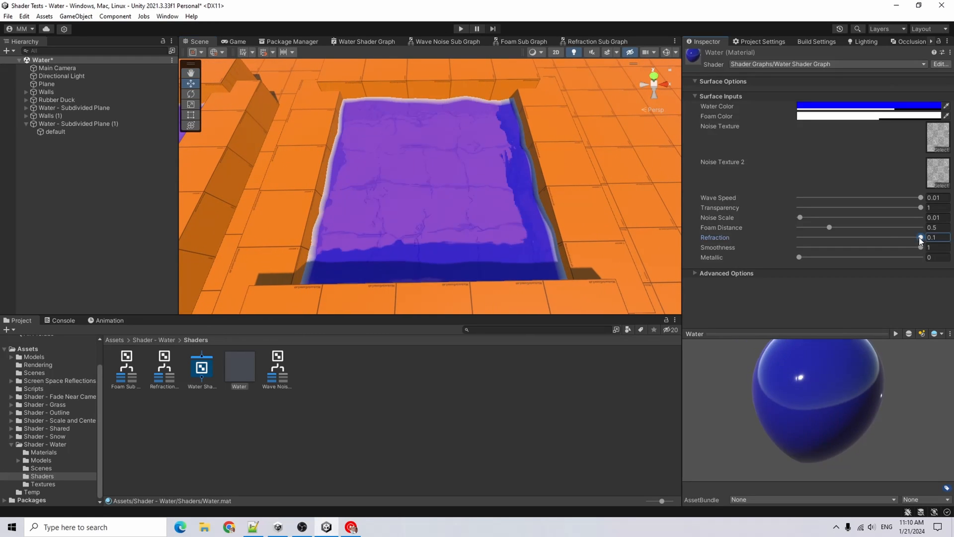
pyautogui.moveTo(921, 237); pyautogui.dragTo(815, 243)
# Duplicate the Rubber Duck and move the copy into the second pool at X 14
pyautogui.moveTo(338, 194); pyautogui.dragTo(323, 193, button='middle')
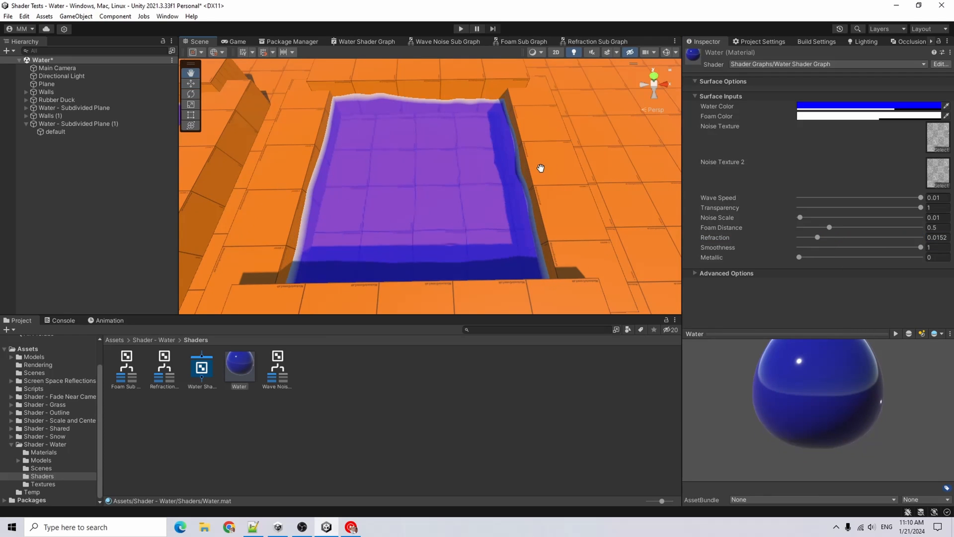
pyautogui.moveTo(538, 166); pyautogui.dragTo(616, 162, button='middle')
pyautogui.scroll(-3, 388, 259)
pyautogui.moveTo(379, 271); pyautogui.dragTo(377, 246, button='right')
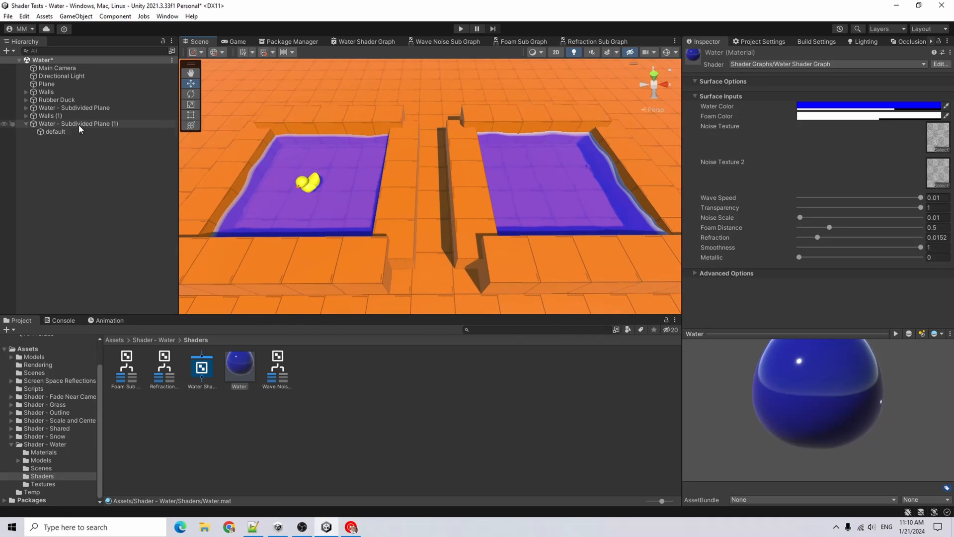
pyautogui.click(63, 99)
pyautogui.hotkey('ctrl', 'd')
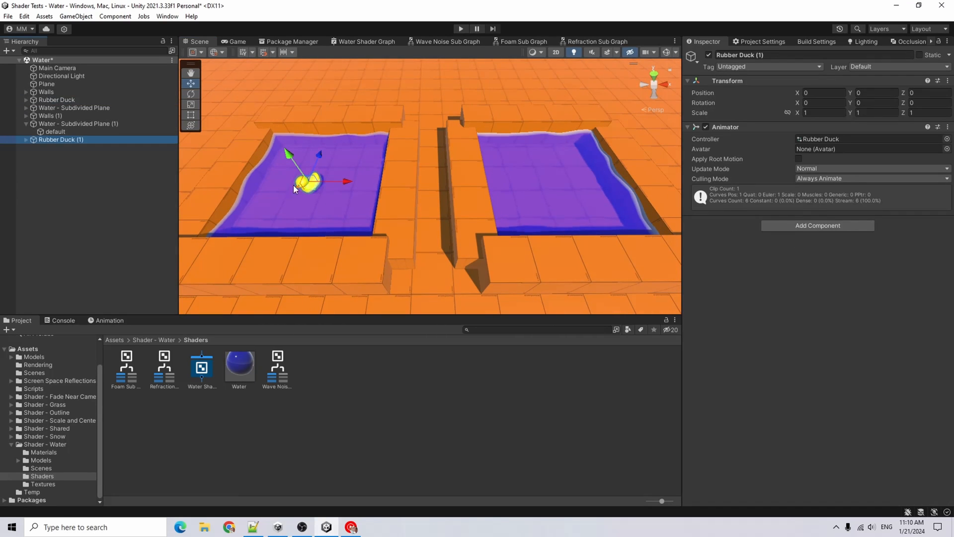
pyautogui.moveTo(350, 180); pyautogui.dragTo(594, 198)
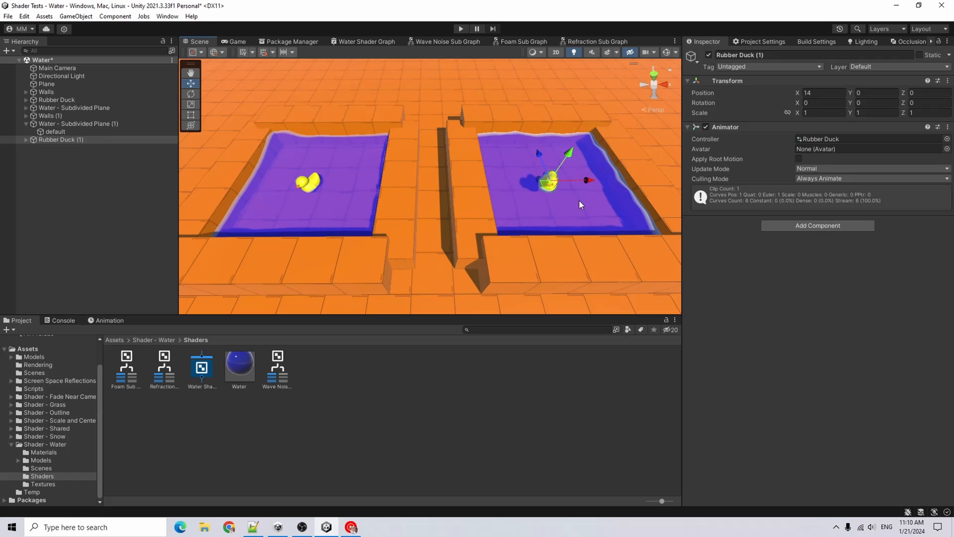
# Enter Play mode to preview the ducks on the water, then stop it
pyautogui.hotkey('ctrl', 'p')
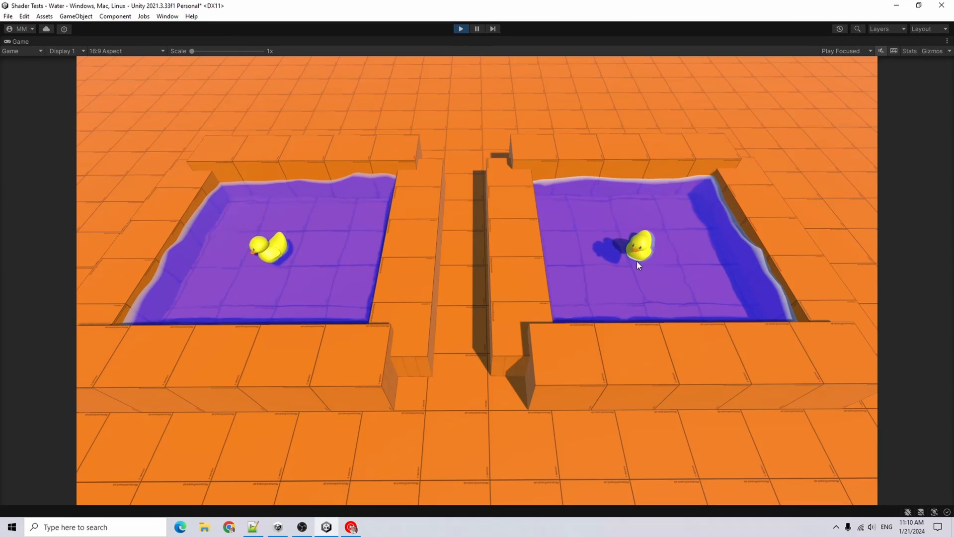
pyautogui.hotkey('ctrl', 'p')
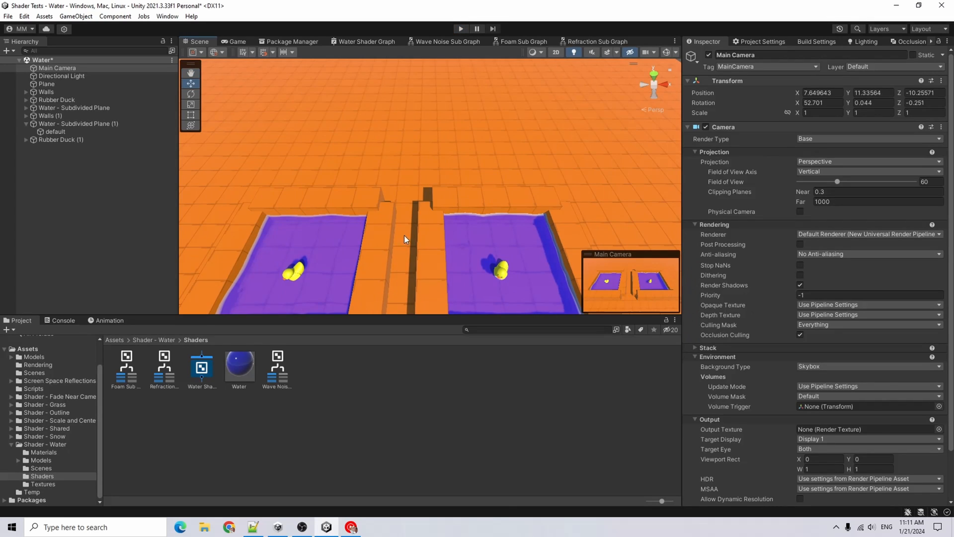
pyautogui.click(506, 274)
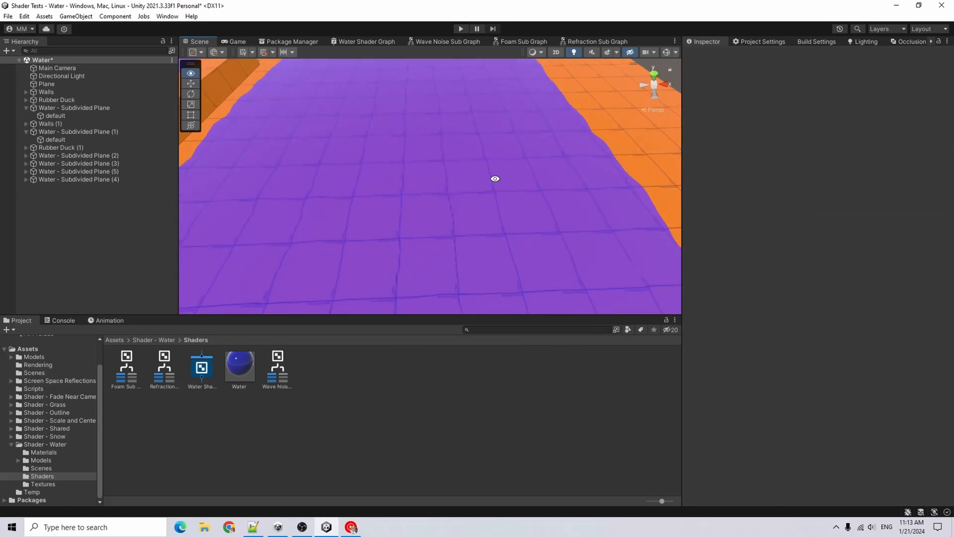
pyautogui.moveTo(495, 179); pyautogui.dragTo(449, 130, button='right')
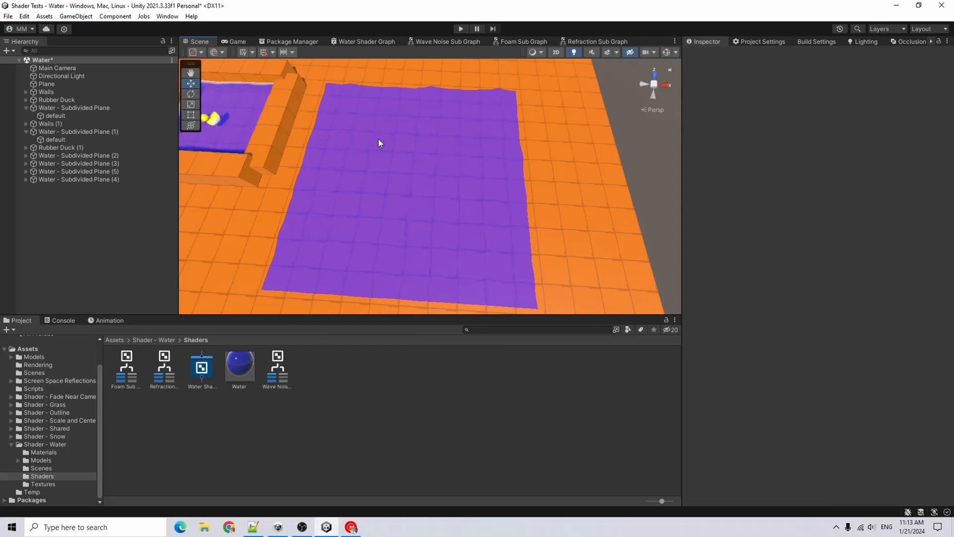
# Select the meshes of the four new water planes together and set their Y scale to about 6.08
pyautogui.click(482, 150)
pyautogui.click(438, 209)
pyautogui.click(341, 228)
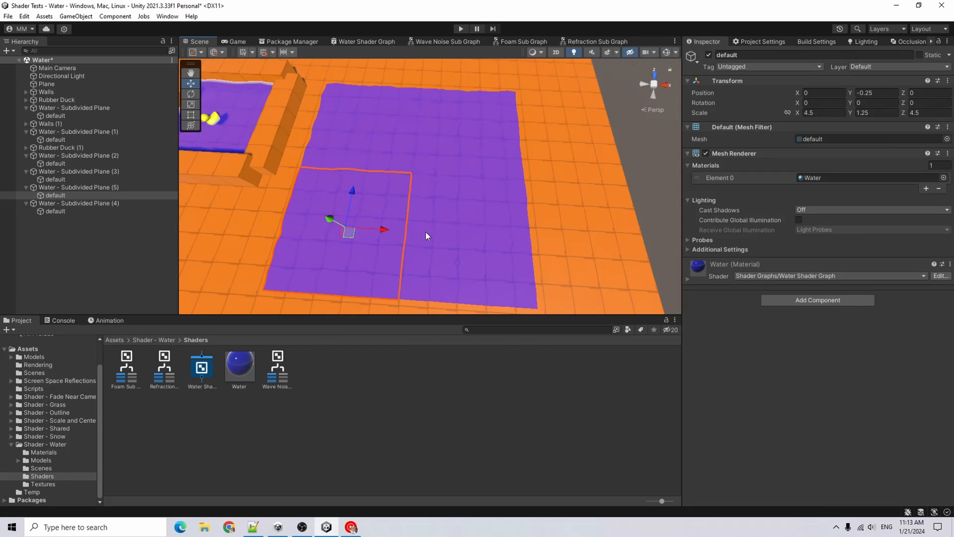
pyautogui.moveTo(425, 236); pyautogui.dragTo(412, 157, button='right')
pyautogui.scroll(5, 450, 128)
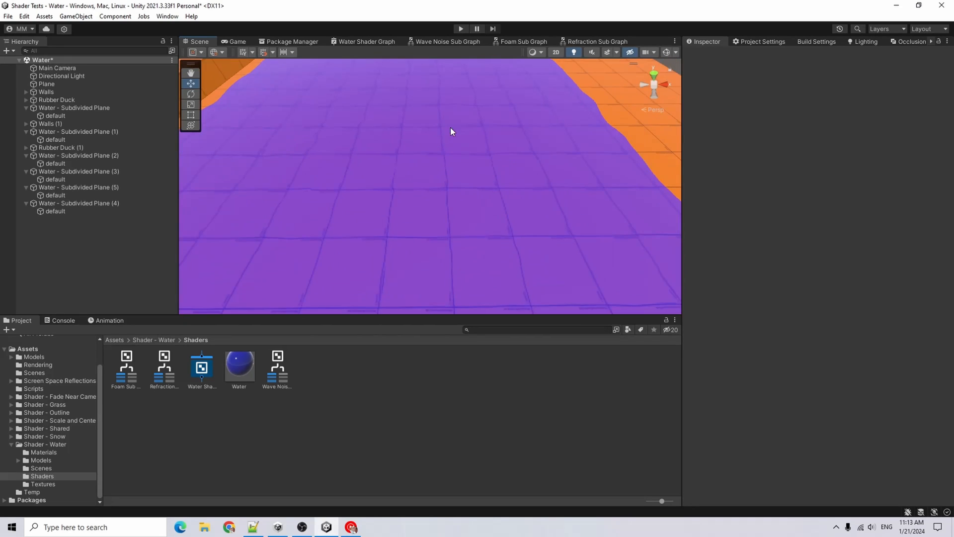
pyautogui.moveTo(451, 127); pyautogui.dragTo(478, 177, button='right')
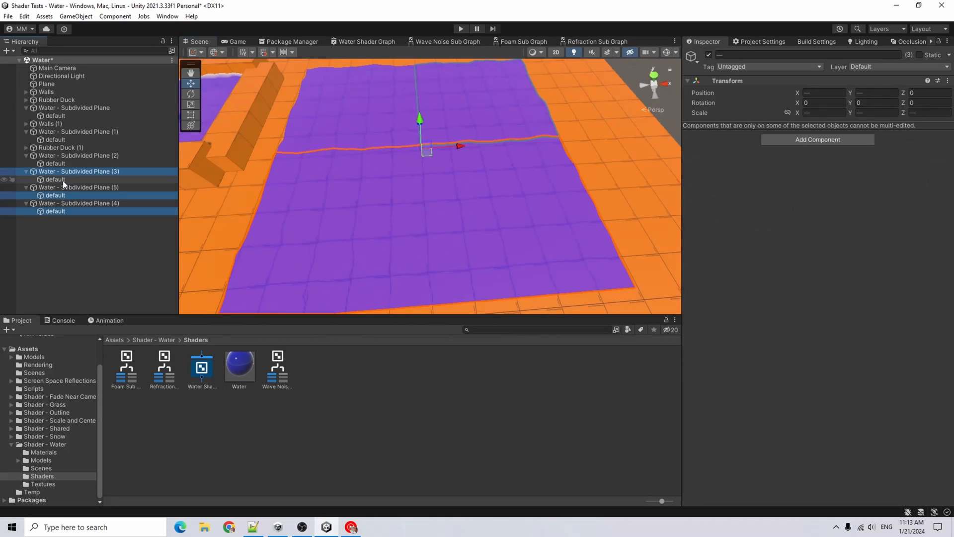
pyautogui.keyDown('ctrl'); pyautogui.click(62, 174); pyautogui.keyUp('ctrl')
pyautogui.keyDown('ctrl'); pyautogui.click(62, 178); pyautogui.keyUp('ctrl')
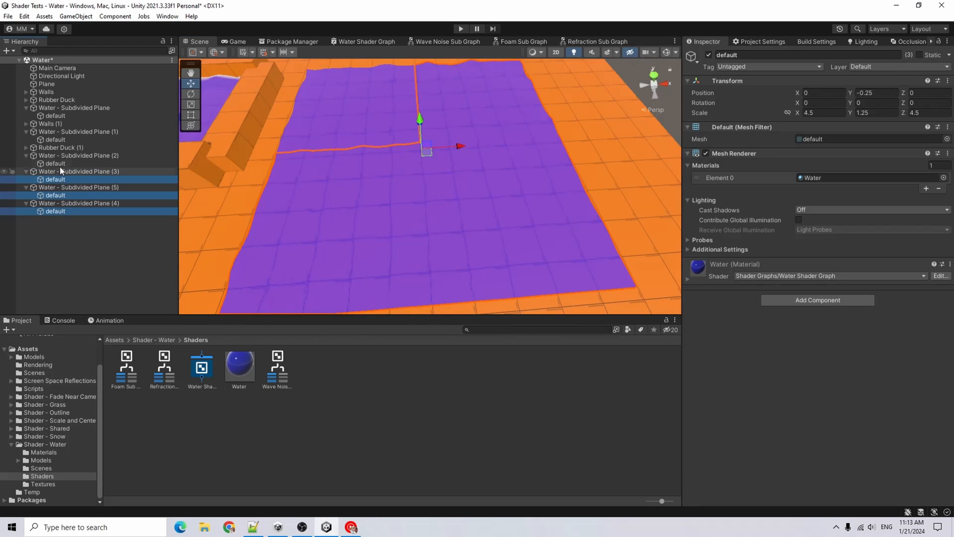
pyautogui.keyDown('ctrl'); pyautogui.click(60, 164); pyautogui.keyUp('ctrl')
pyautogui.moveTo(427, 159); pyautogui.dragTo(437, 178, button='right')
pyautogui.moveTo(851, 113); pyautogui.dragTo(932, 119)
# Orbit around the scene to examine the water planes and pools
pyautogui.moveTo(438, 202); pyautogui.dragTo(378, 194, button='right')
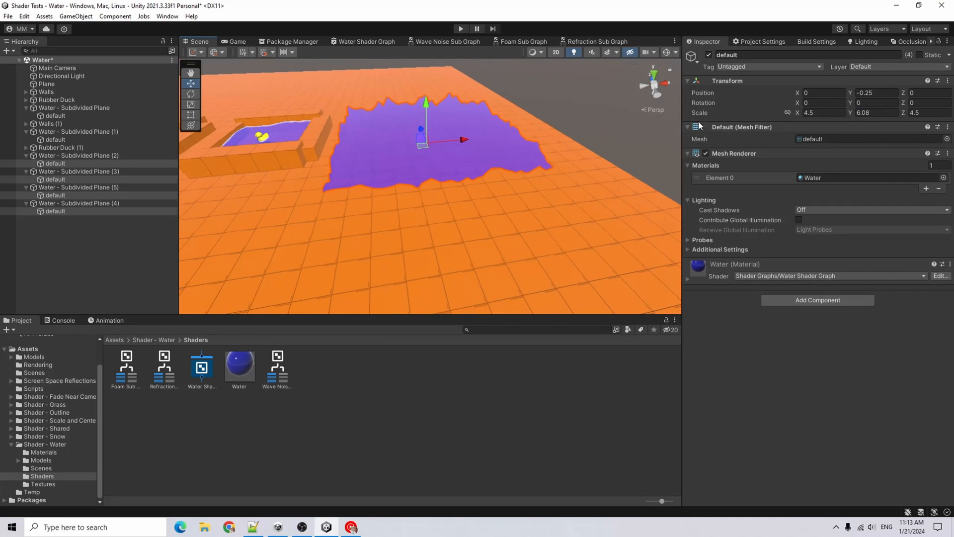
pyautogui.click(567, 124)
pyautogui.keyDown('alt'); pyautogui.moveTo(567, 124); pyautogui.dragTo(526, 225); pyautogui.keyUp('alt')
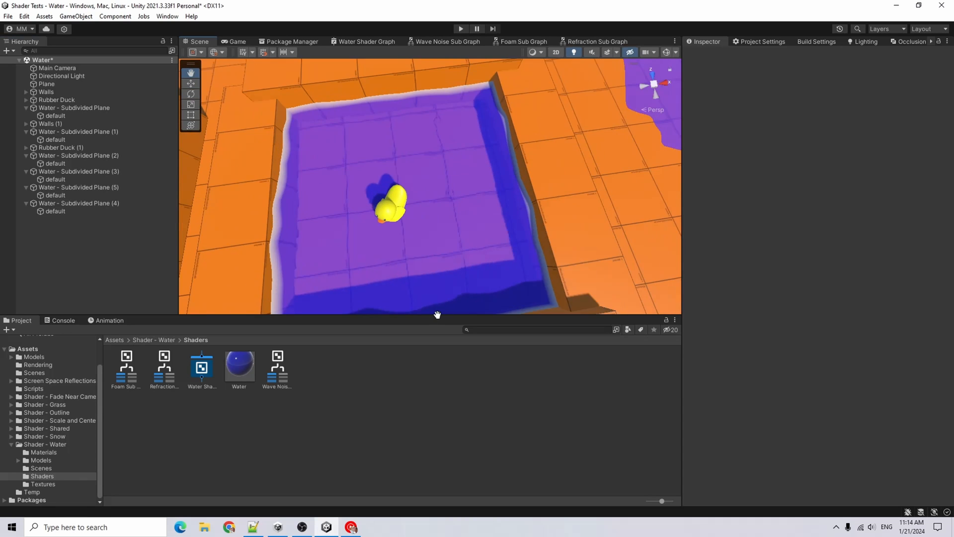
pyautogui.scroll(3, 452, 313)
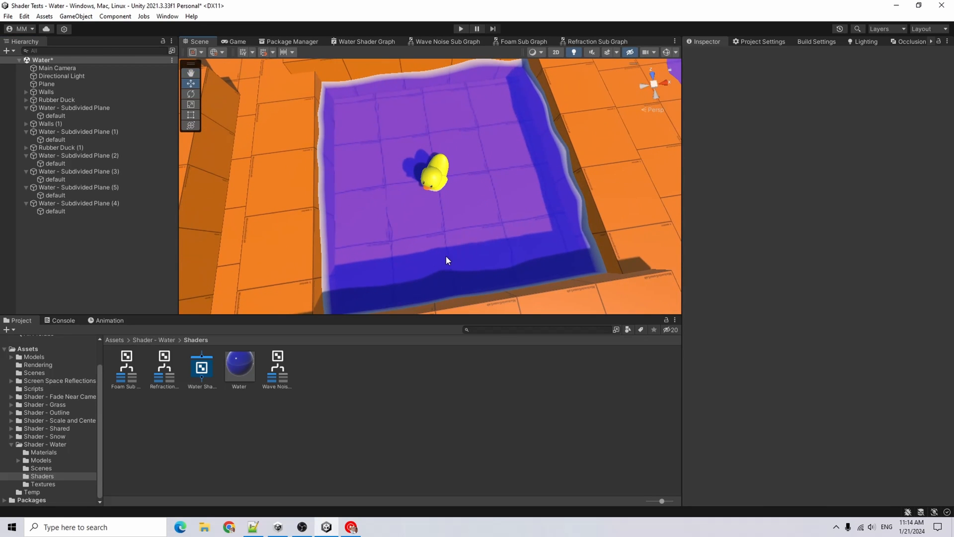
pyautogui.keyDown('alt'); pyautogui.moveTo(445, 259); pyautogui.dragTo(533, 166); pyautogui.keyUp('alt')
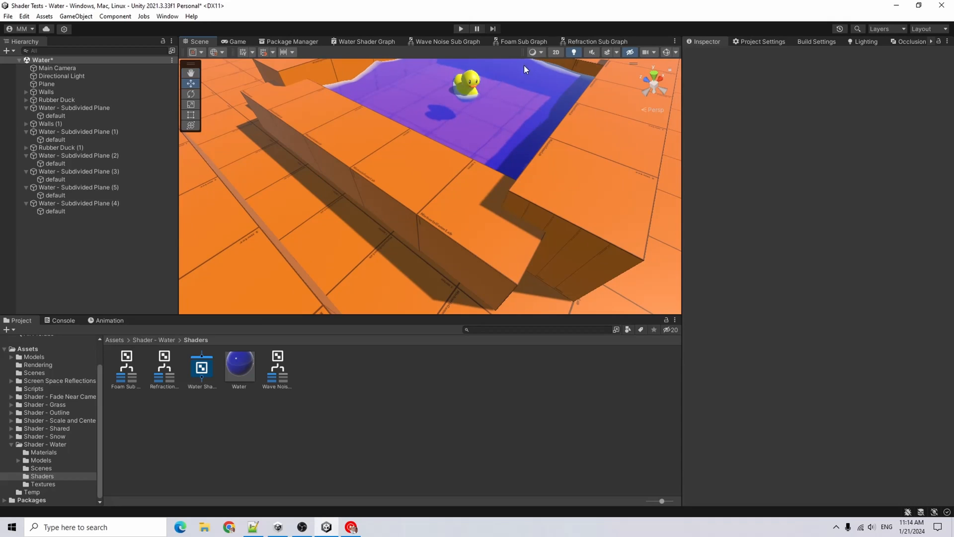